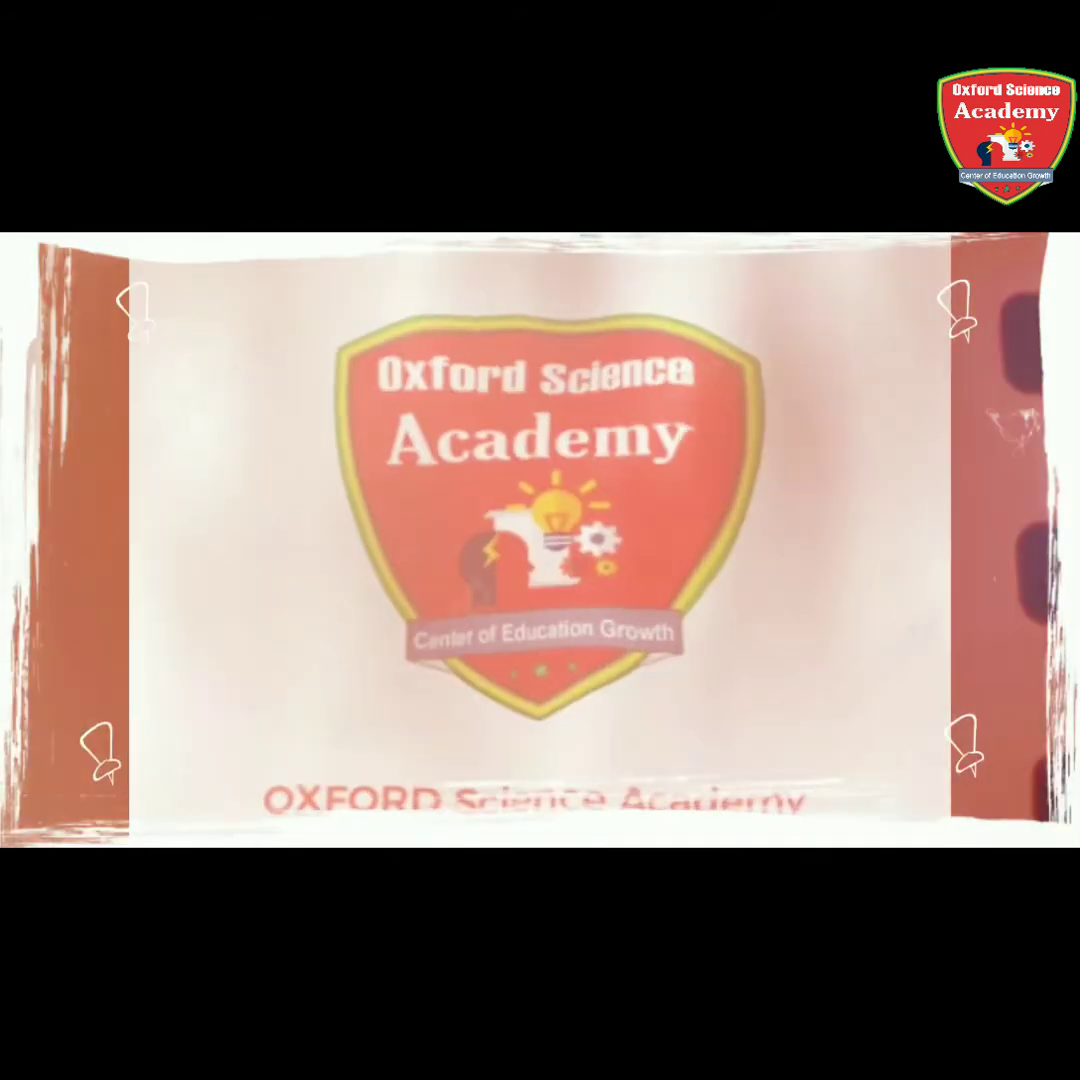
- Switch to the blank Excel workbook, Book1, once the logo intro ends
key(alt+Tab)
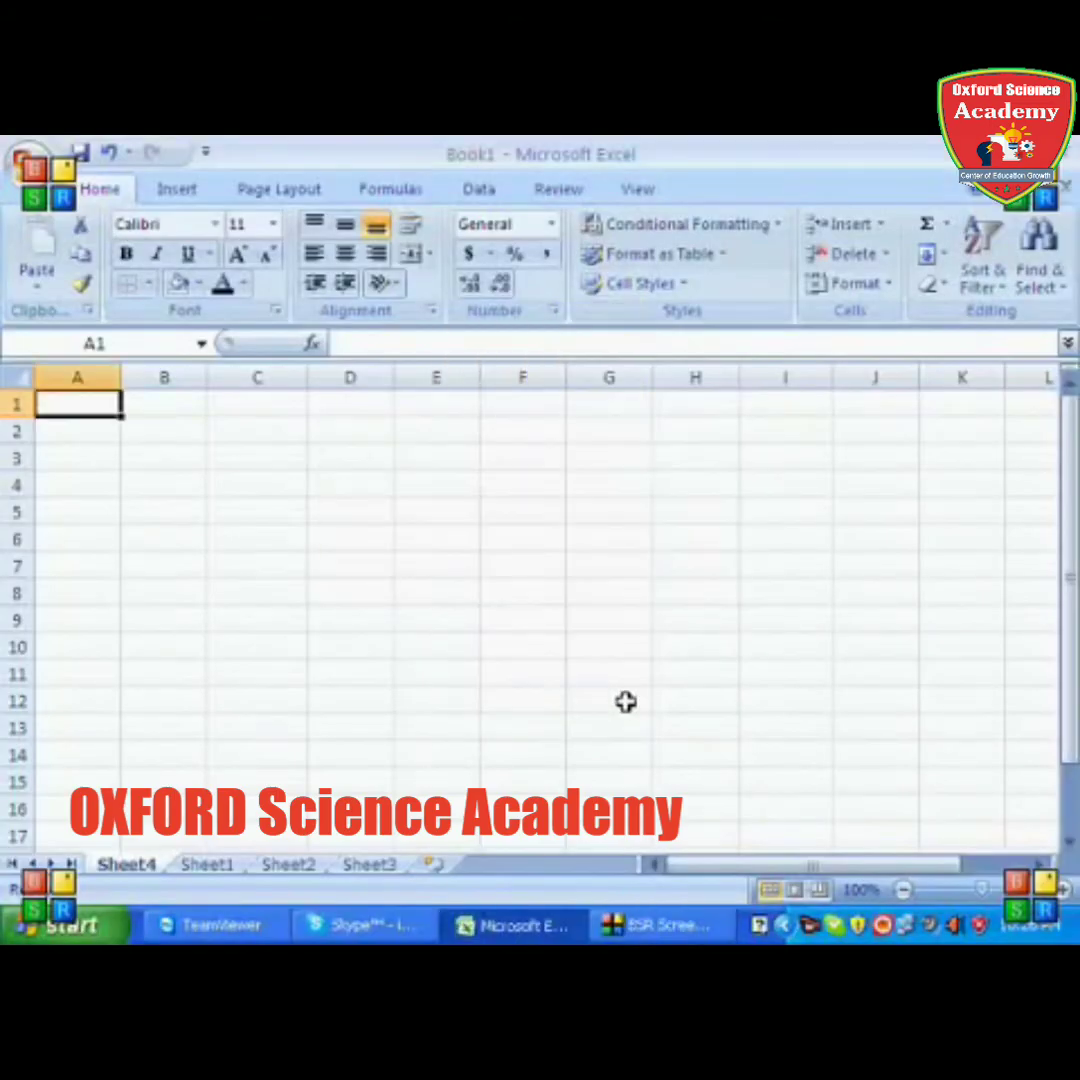
- Enter 'ABC SCHOOL' in A1 and 'KARIMABAD KARACHI' in A2
text(AB)
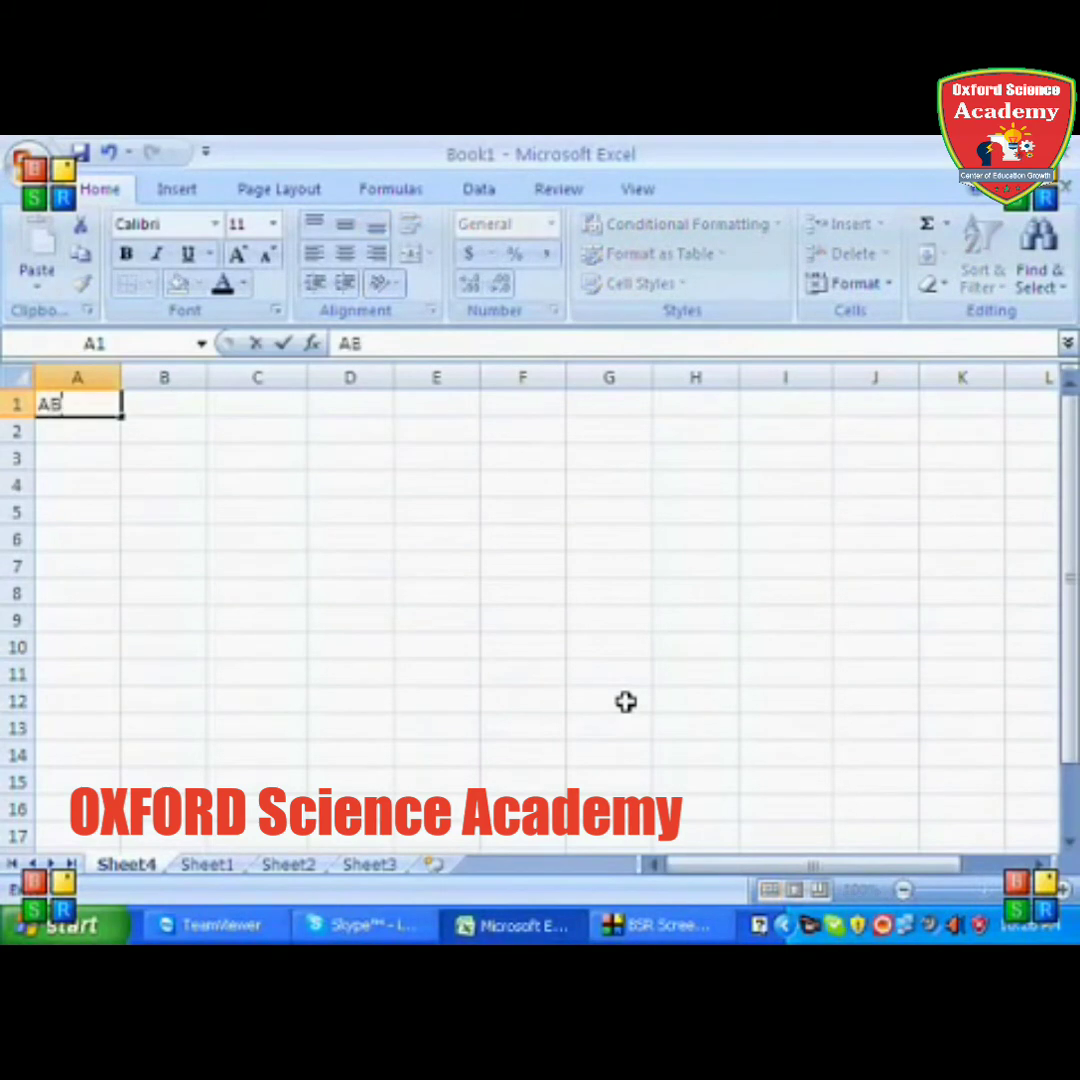
text(C SCHOOL)
key(Return)
text(KARIMABAD KARACH)
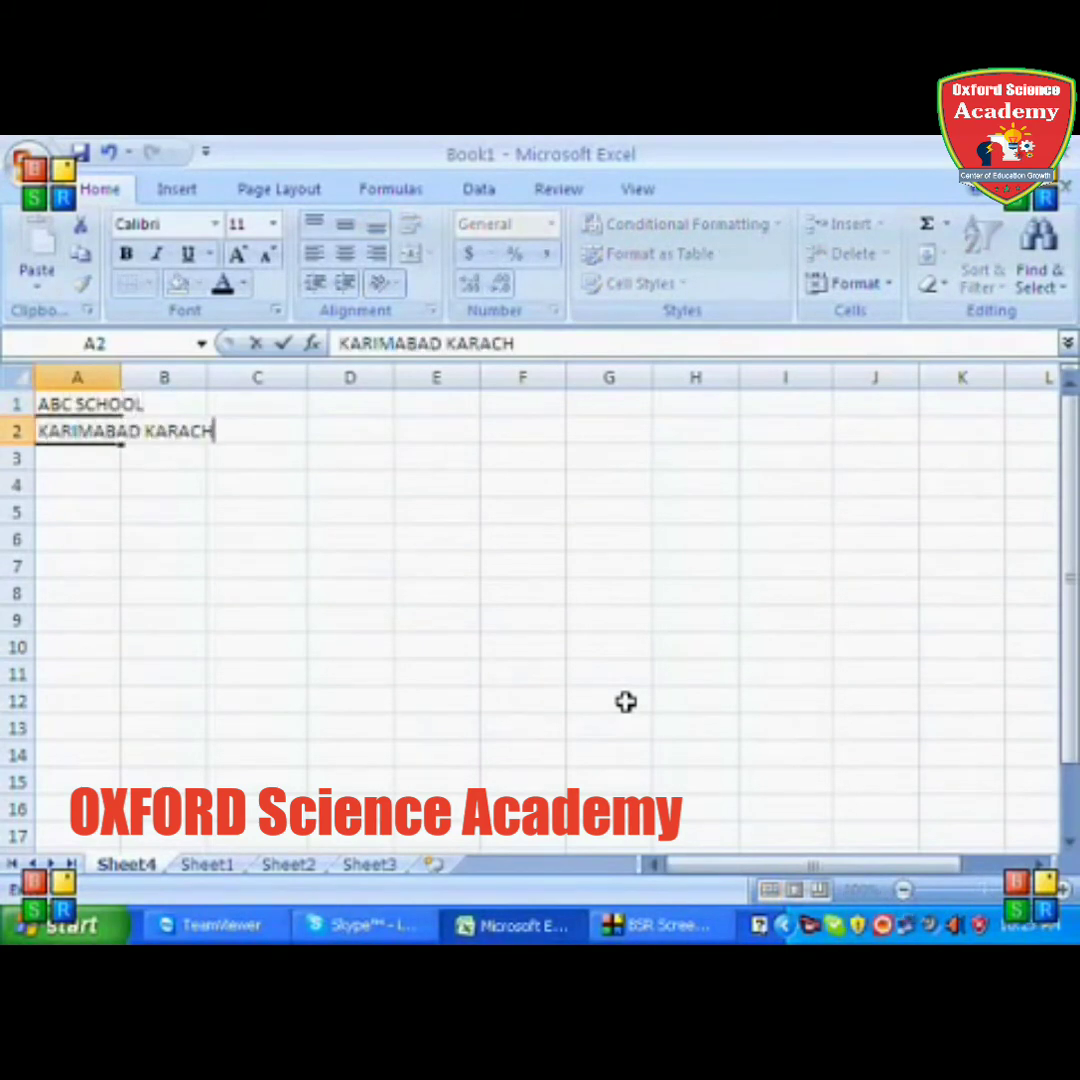
key(Return)
key(Return)
- Type the row-4 headers S.NO, NAME, ENG and MATHS across A4:D4
text(S.NO)
key(Tab)
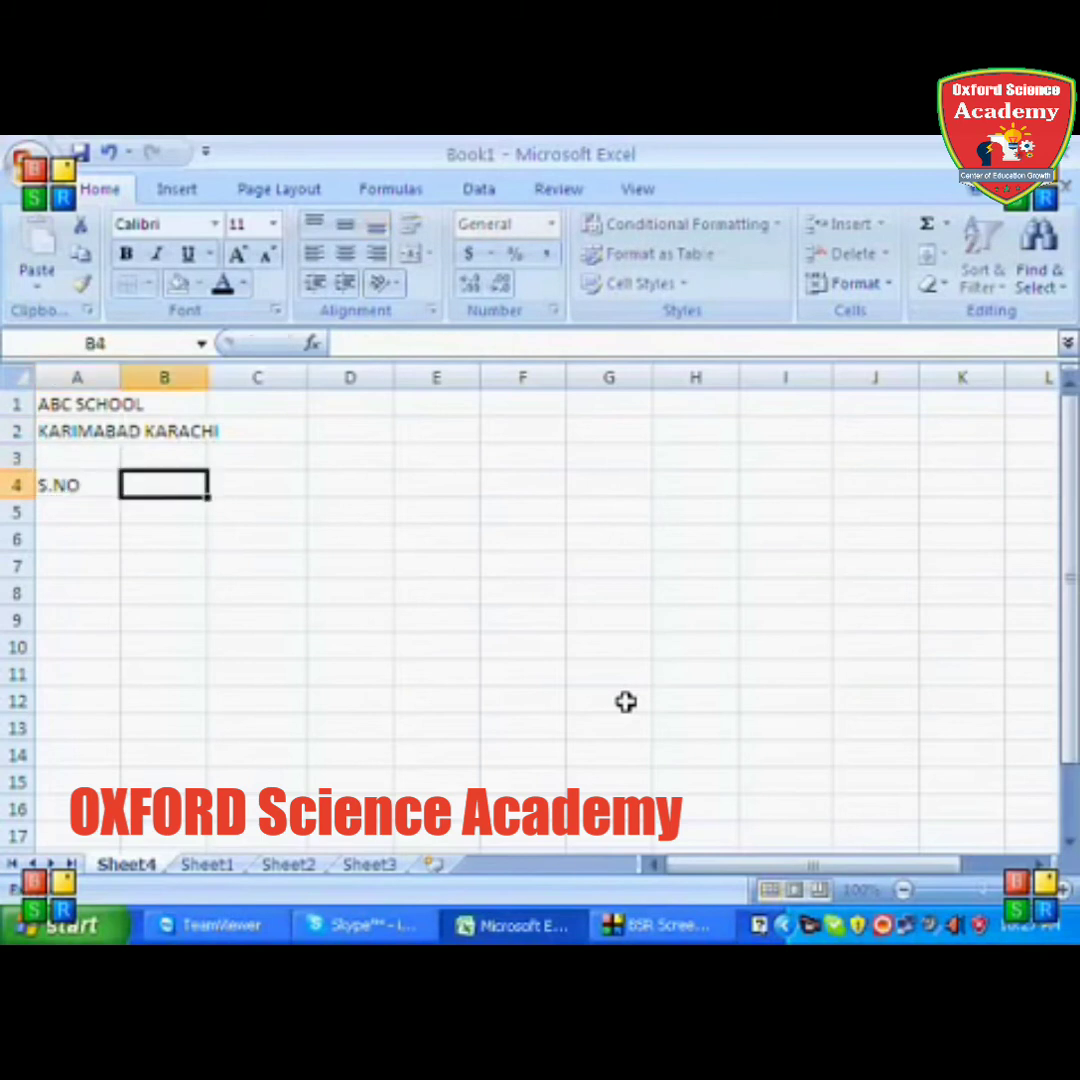
text(NAME)
key(Tab)
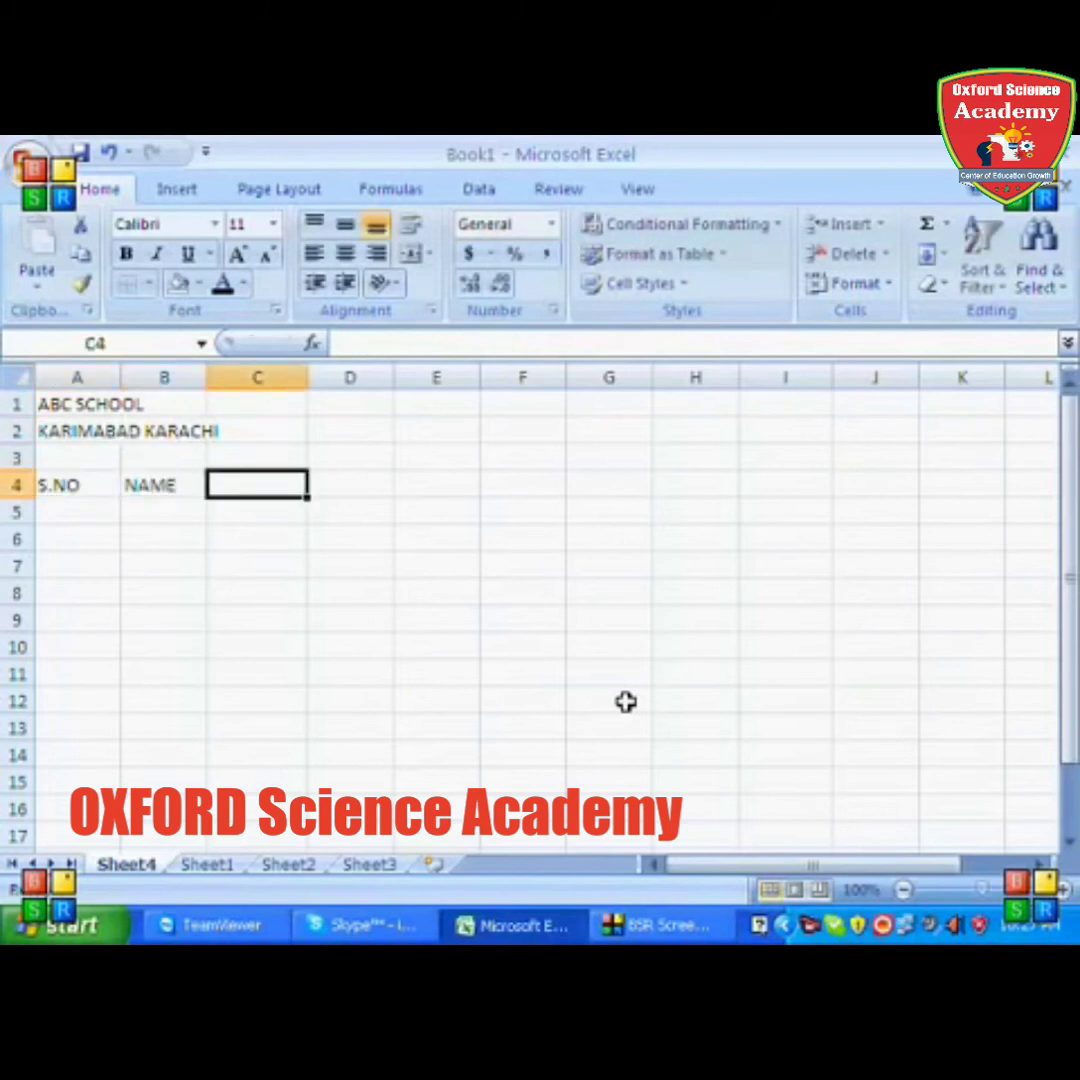
text(ENG)
key(Tab)
text(MATHS)
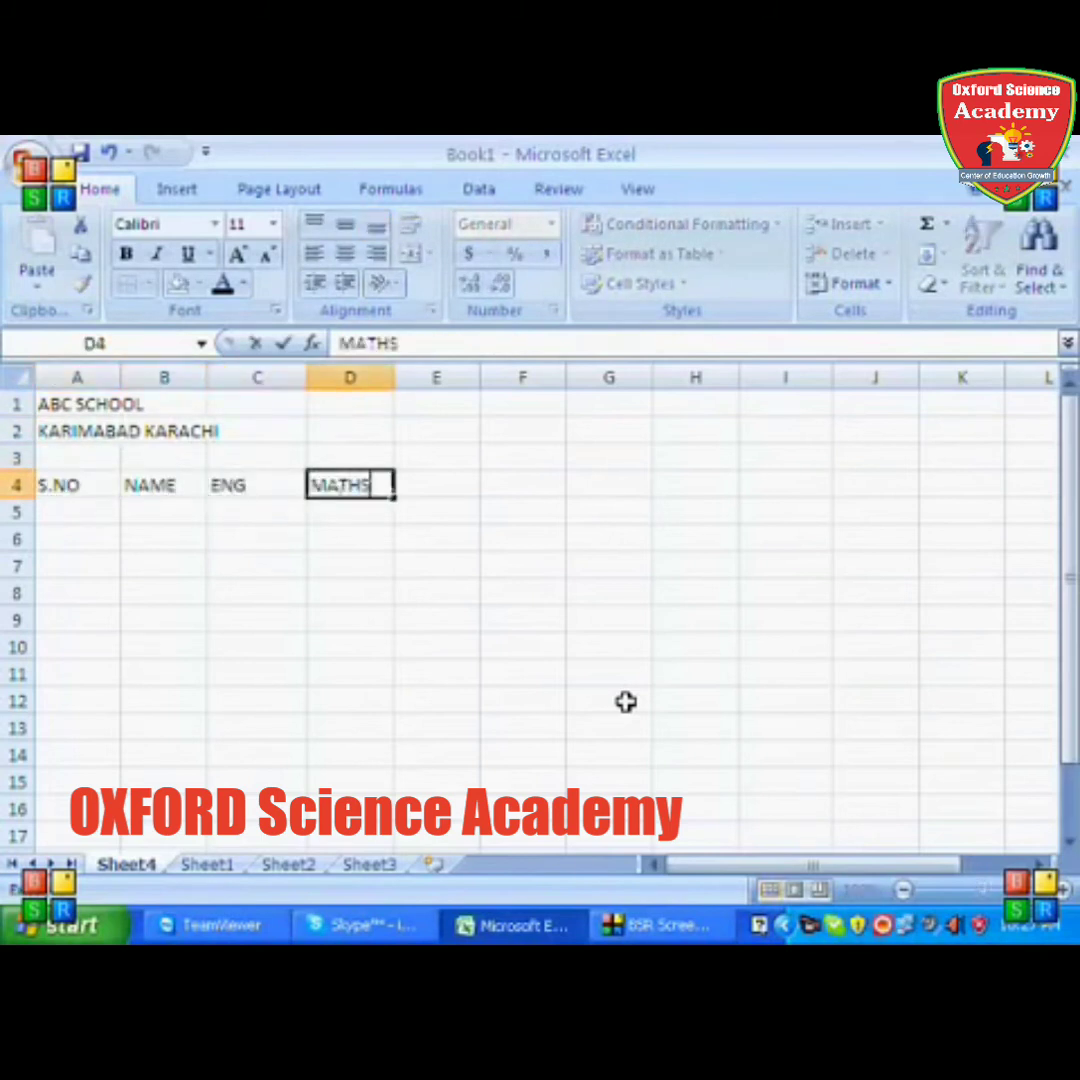
key(Tab)
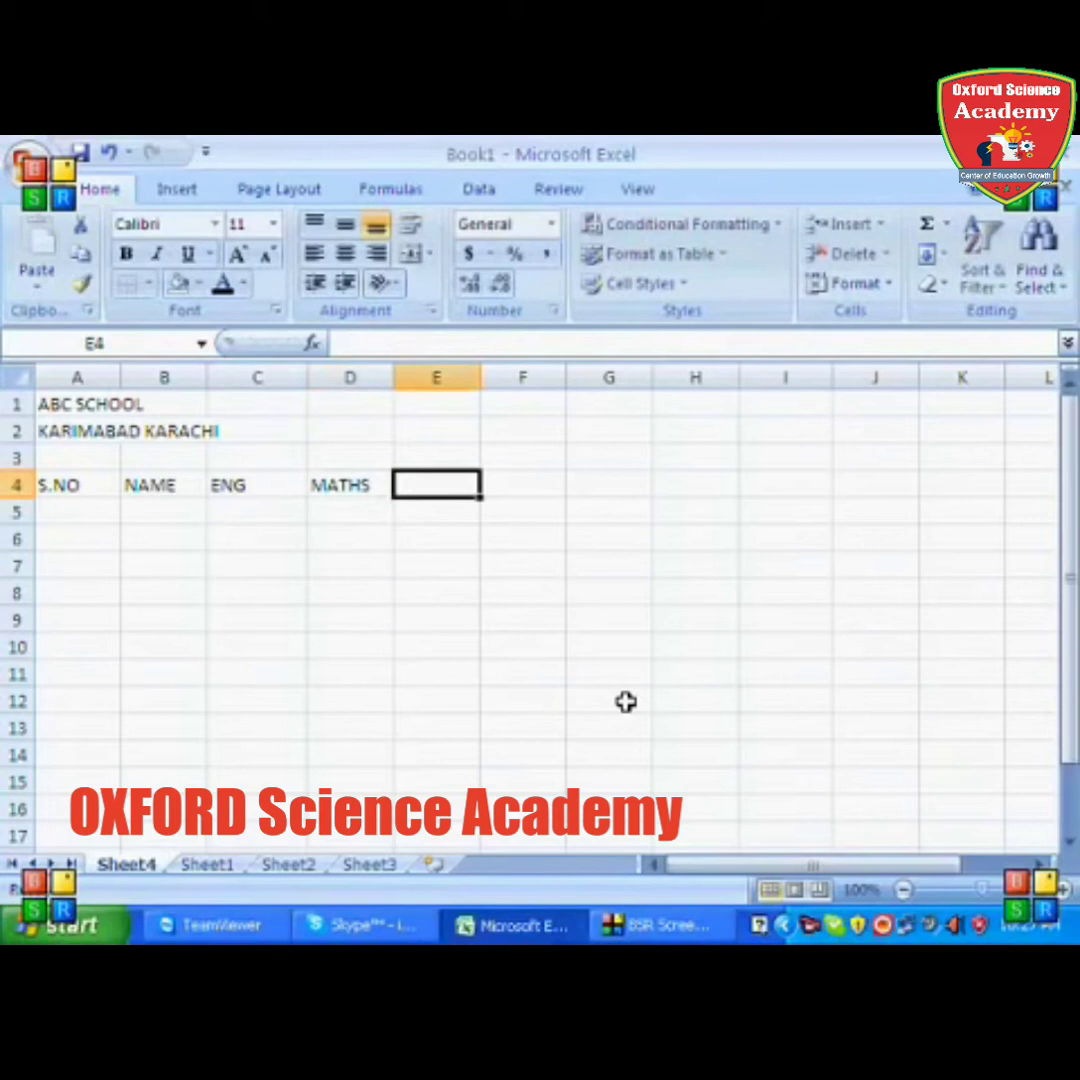
- Add the headers SCI, TOTAL, PER and GRADE in E4:H4, and serial number 1 in A5
text(S)
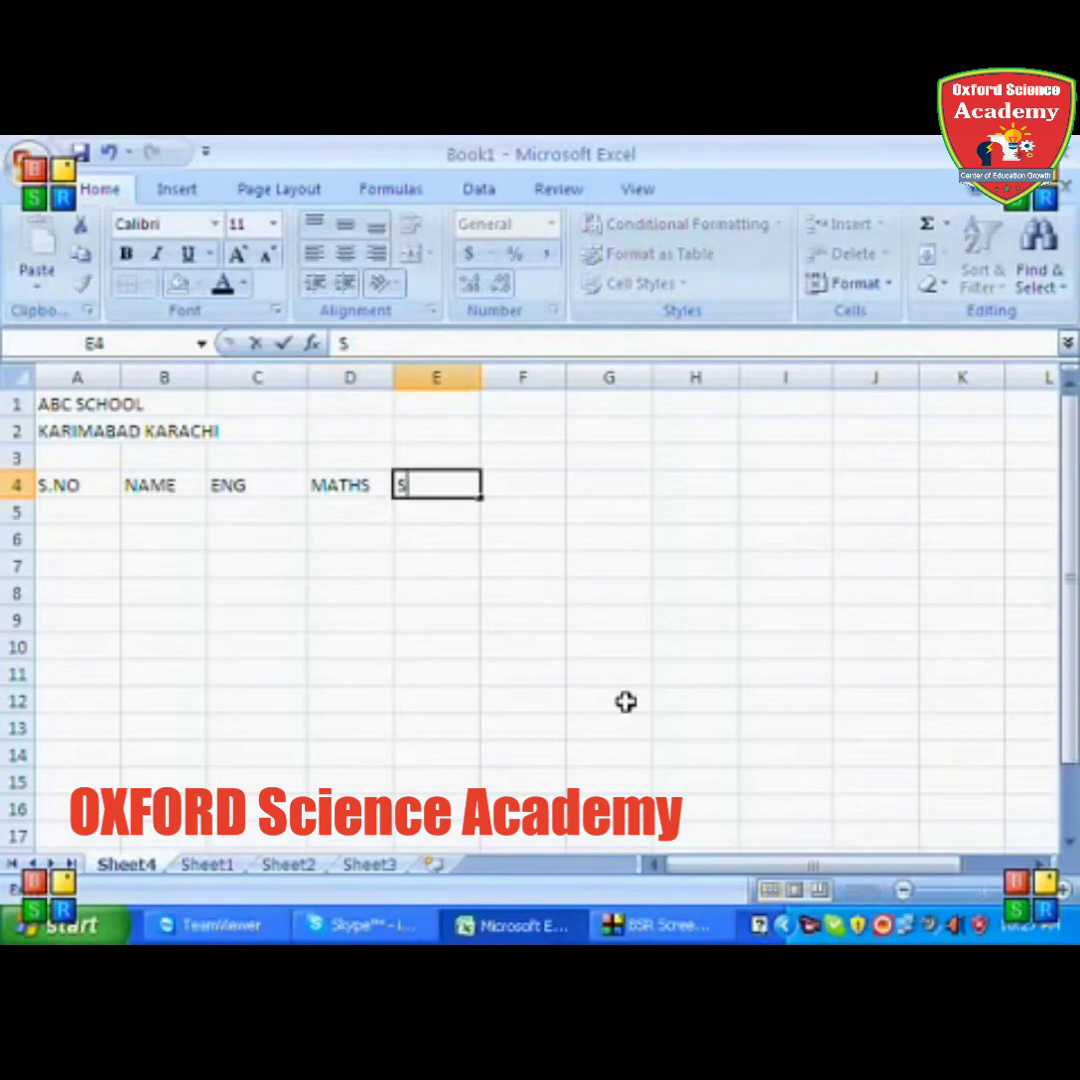
text(CI)
key(Tab)
text(TOTALWE)
key(BackSpace)
key(BackSpace)
key(Tab)
text(PER)
key(Tab)
text(GR)
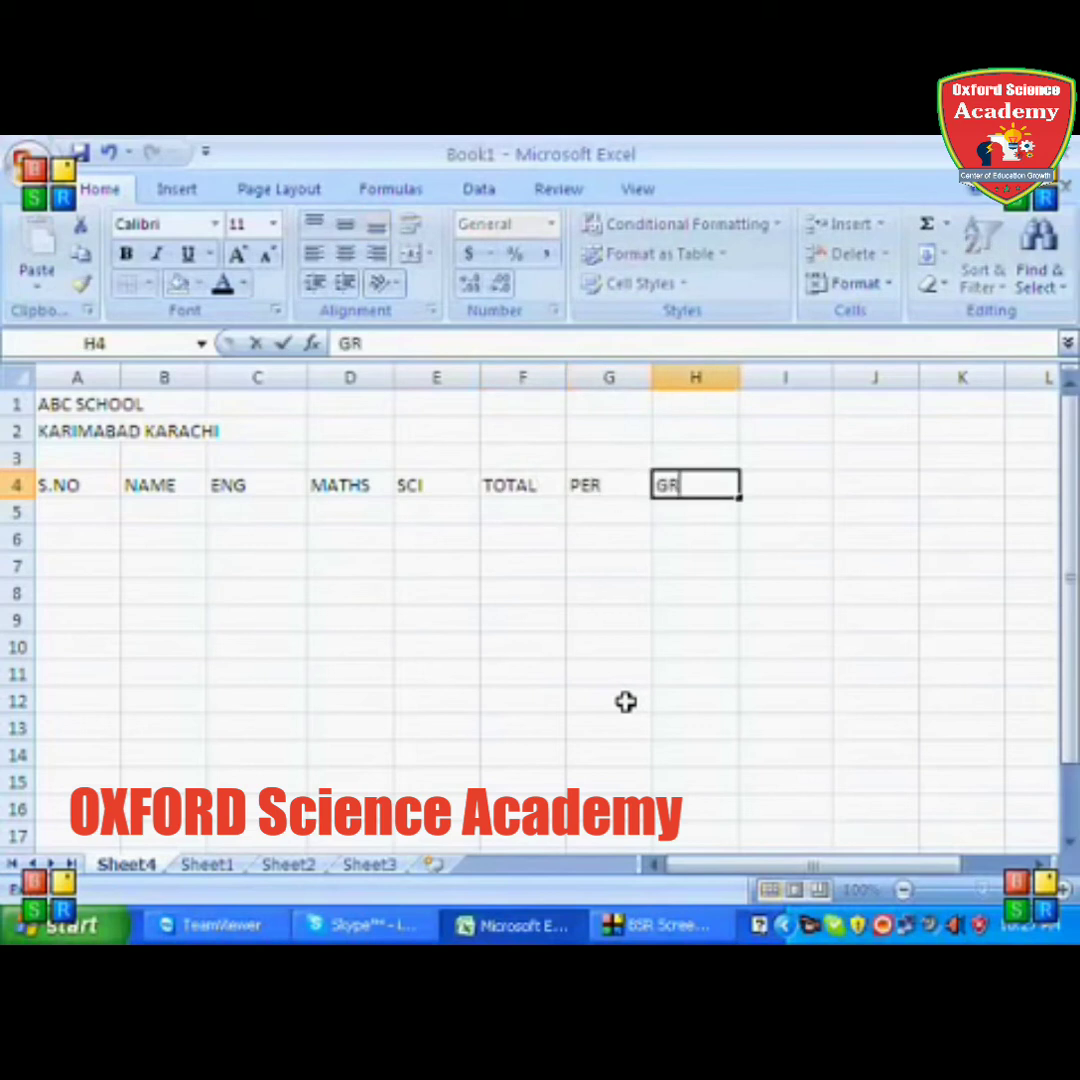
text(ADE)
key(Return)
key(Home)
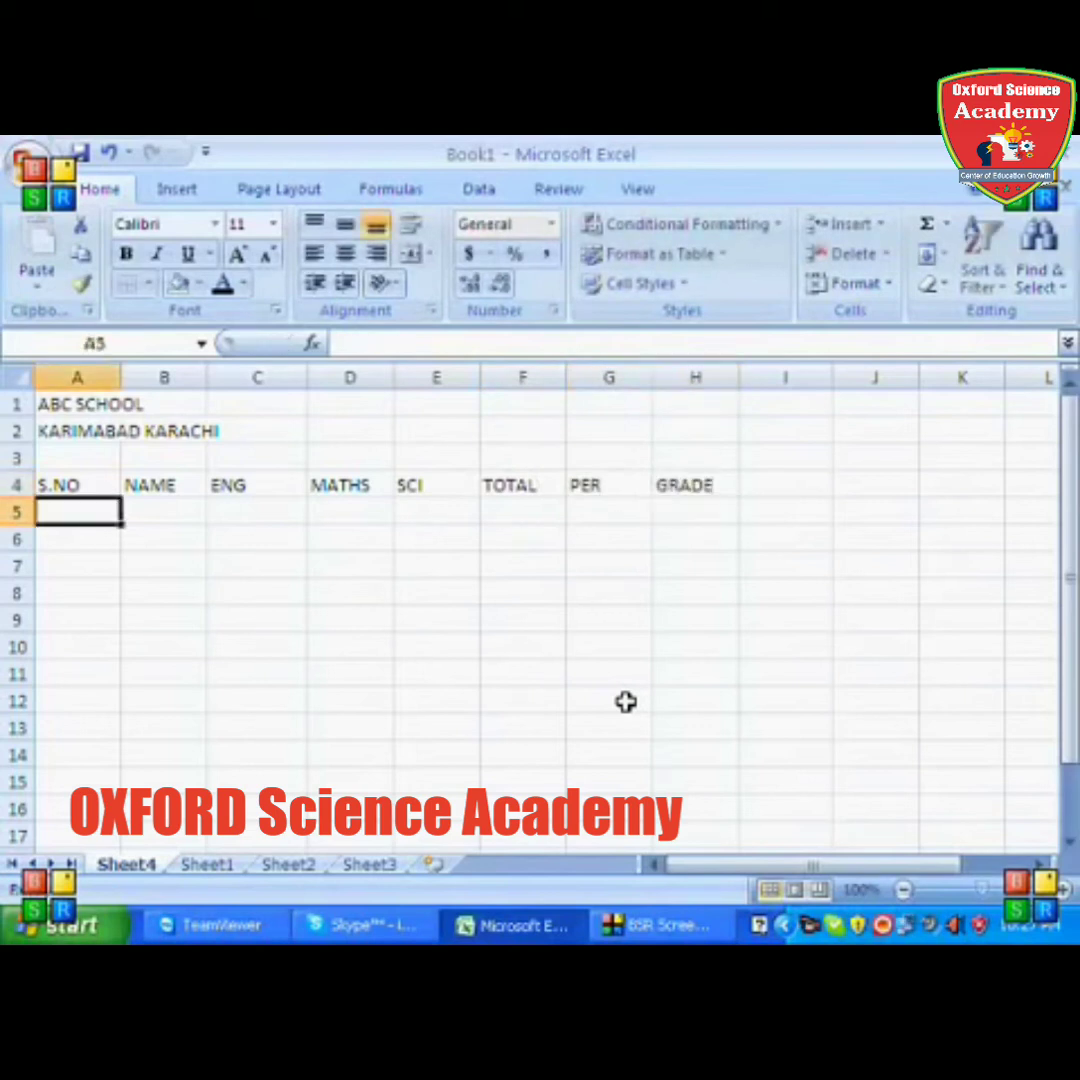
key(Down)
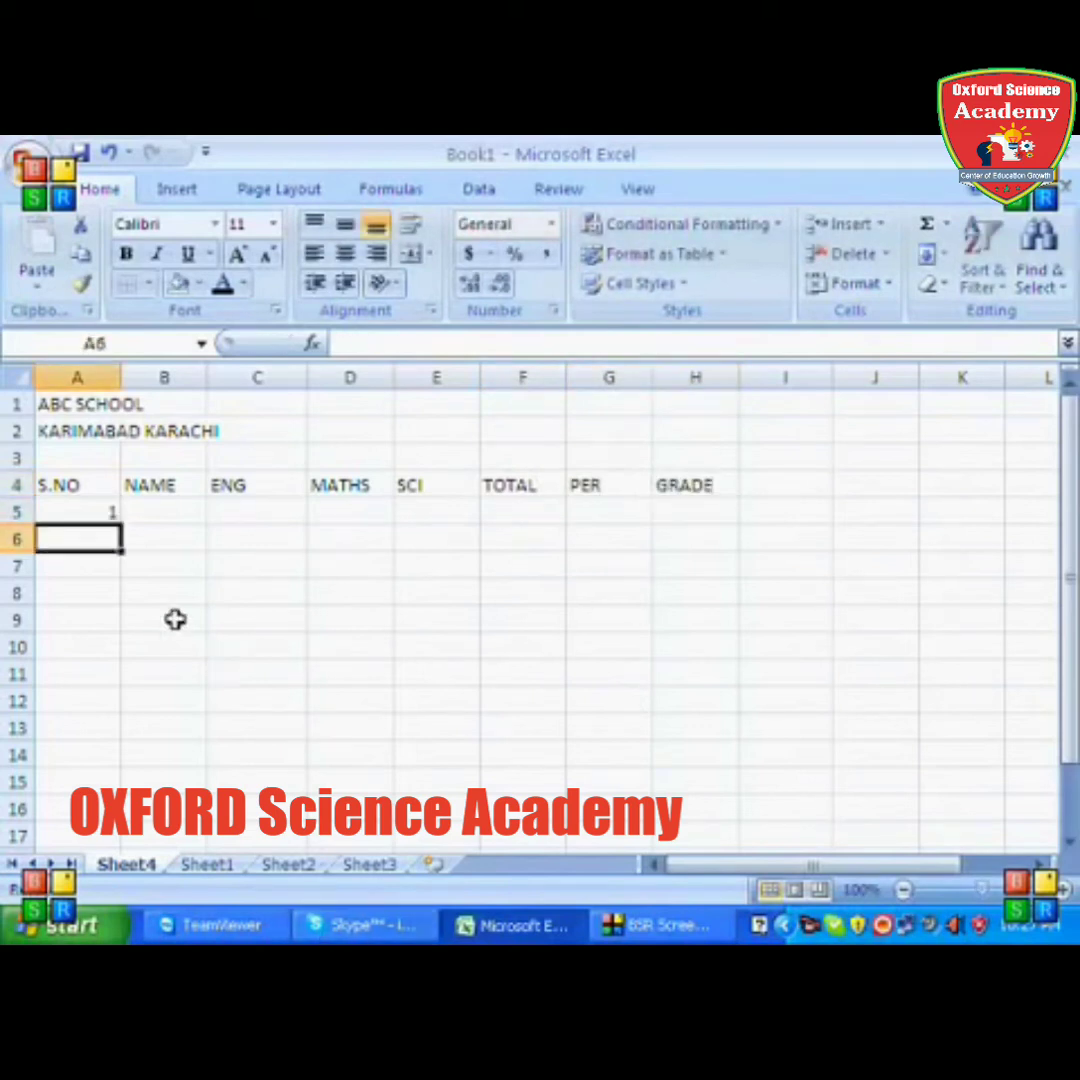
- Drag A5's fill handle down to A14 to number the rows 1 to 10
click(102, 514)
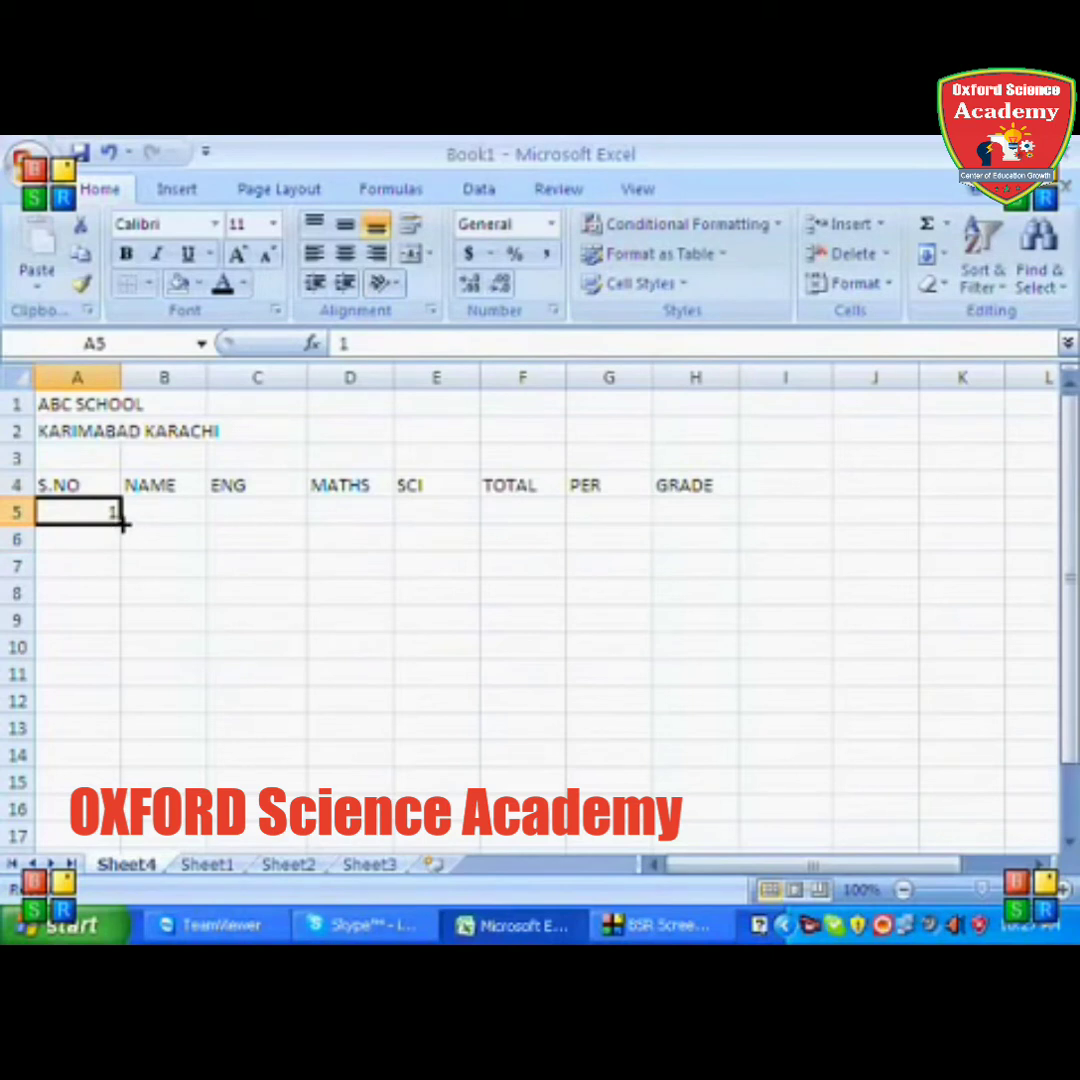
drag(122, 526, 115, 768)
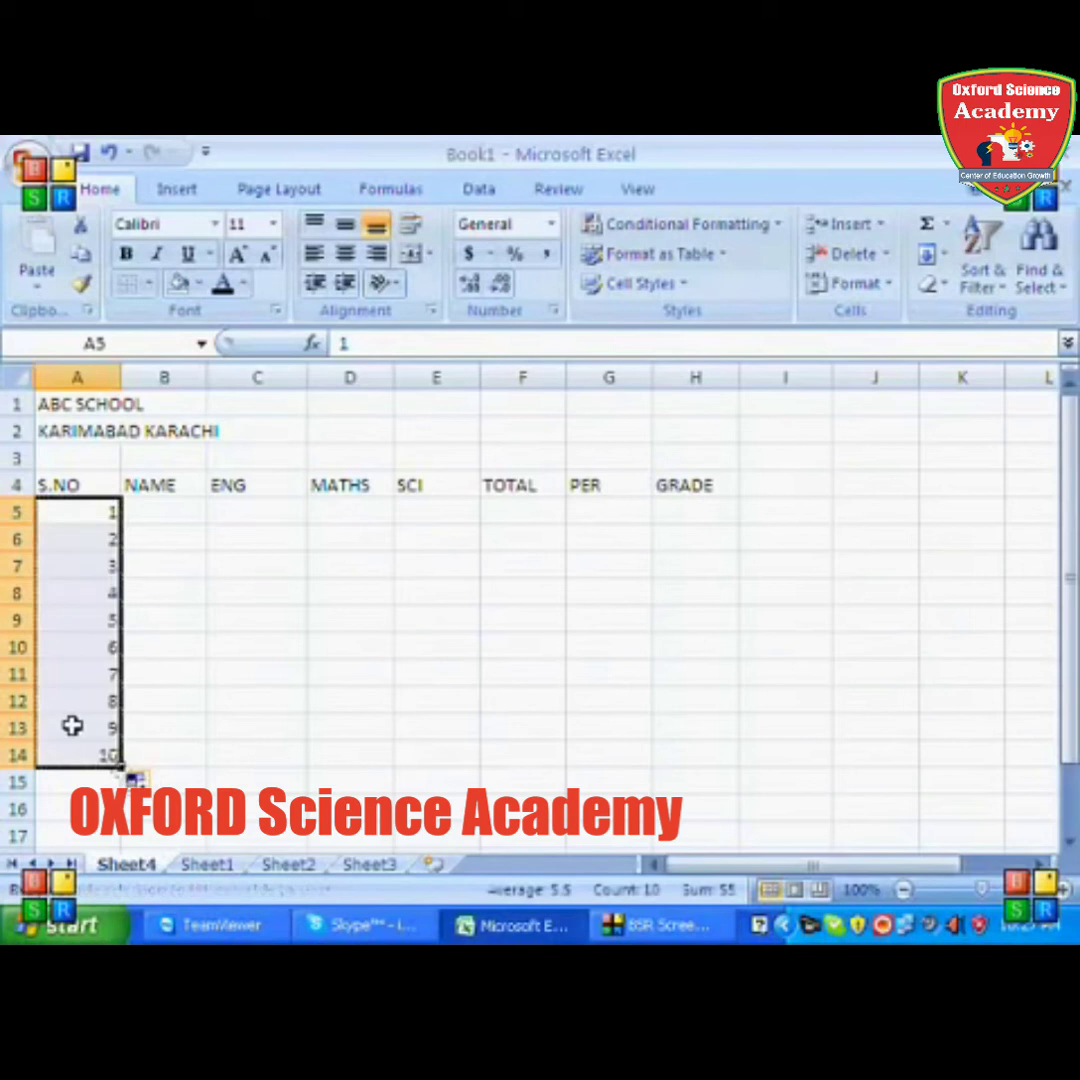
click(160, 524)
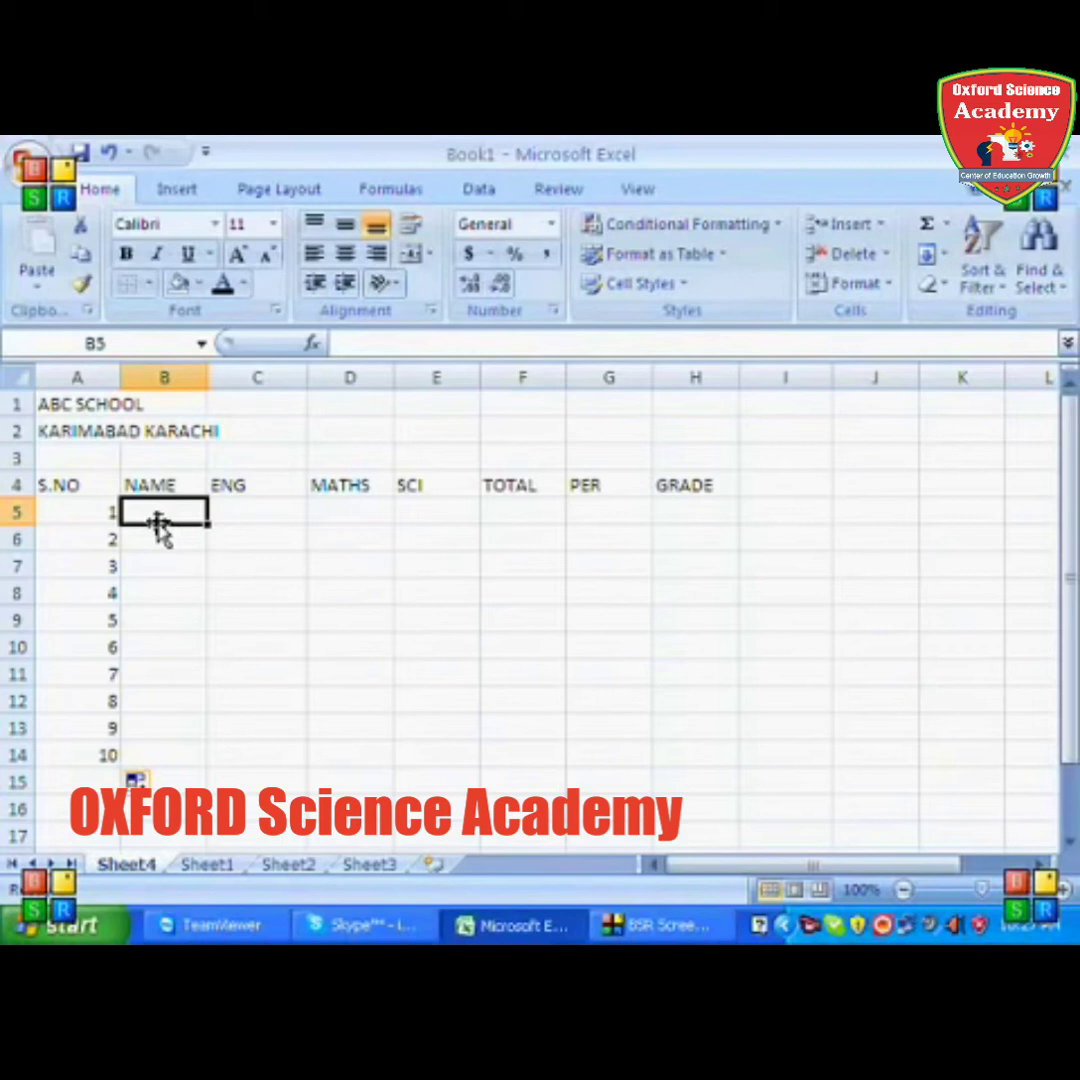
- Enter the names ALI, WASIM, KARIM, AHMED and ZAHID in B5:B9
text(ALI)
key(Return)
text(WASI)
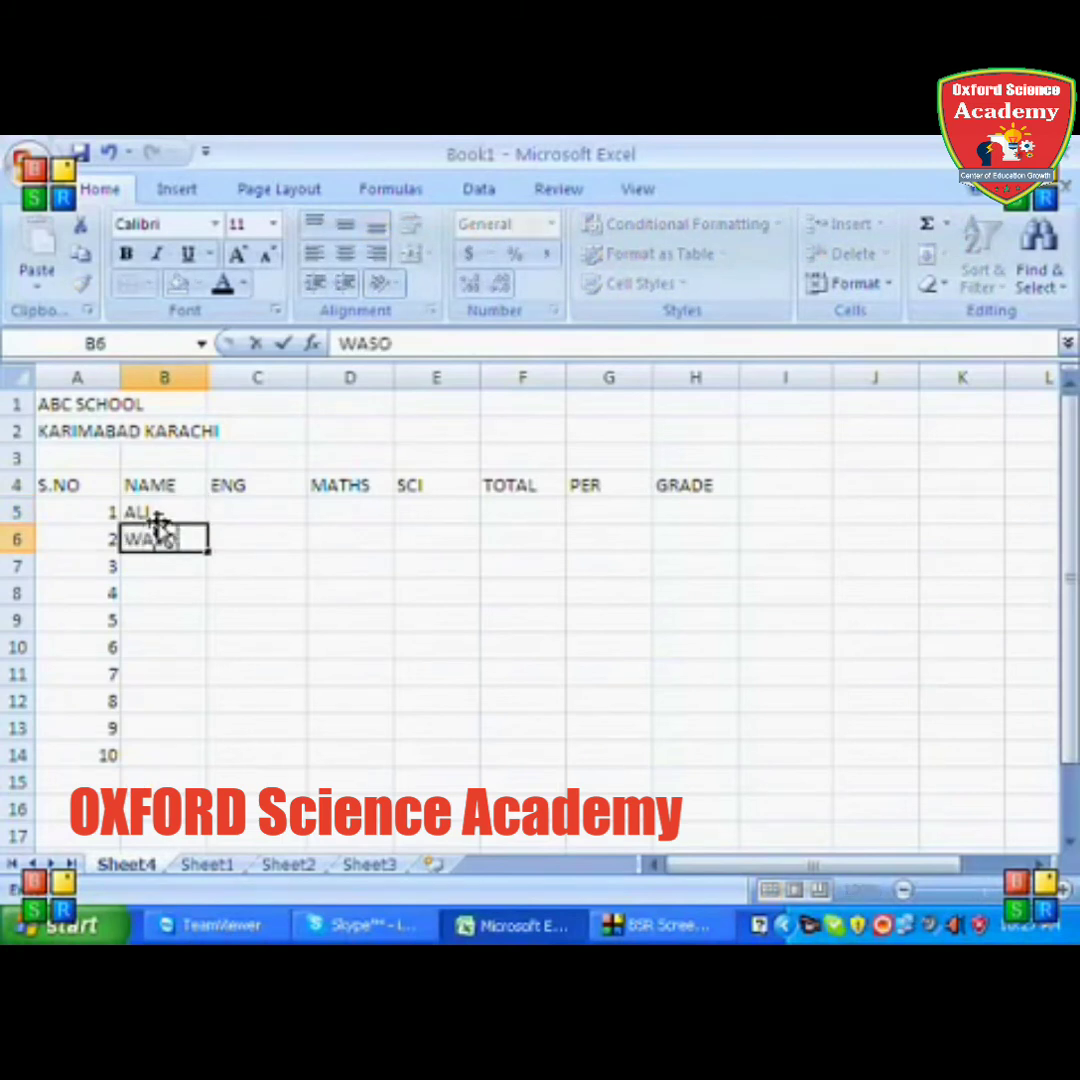
text(M)
key(Return)
text(KARIM)
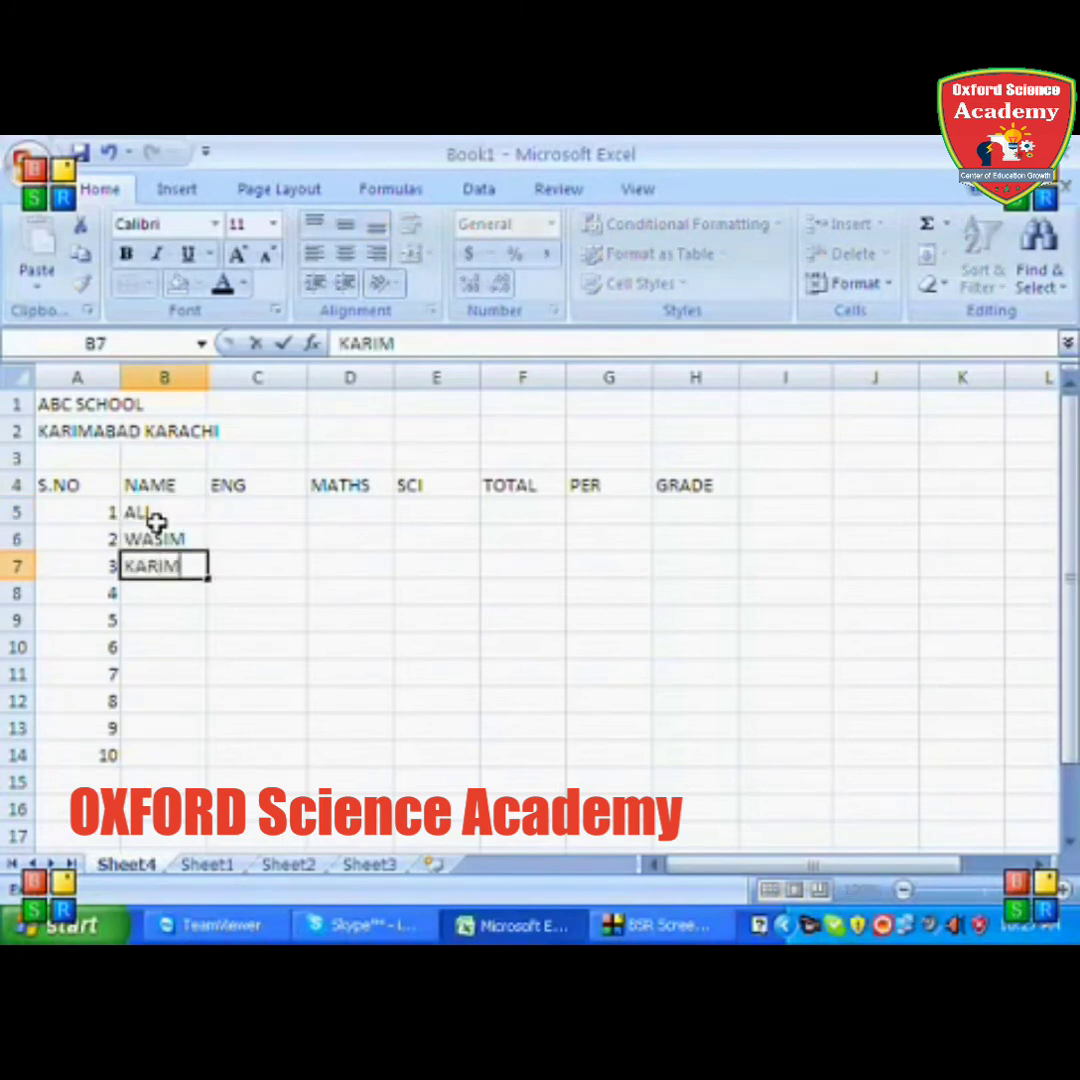
key(Return)
text(AHMED)
key(Return)
text(ZAHID)
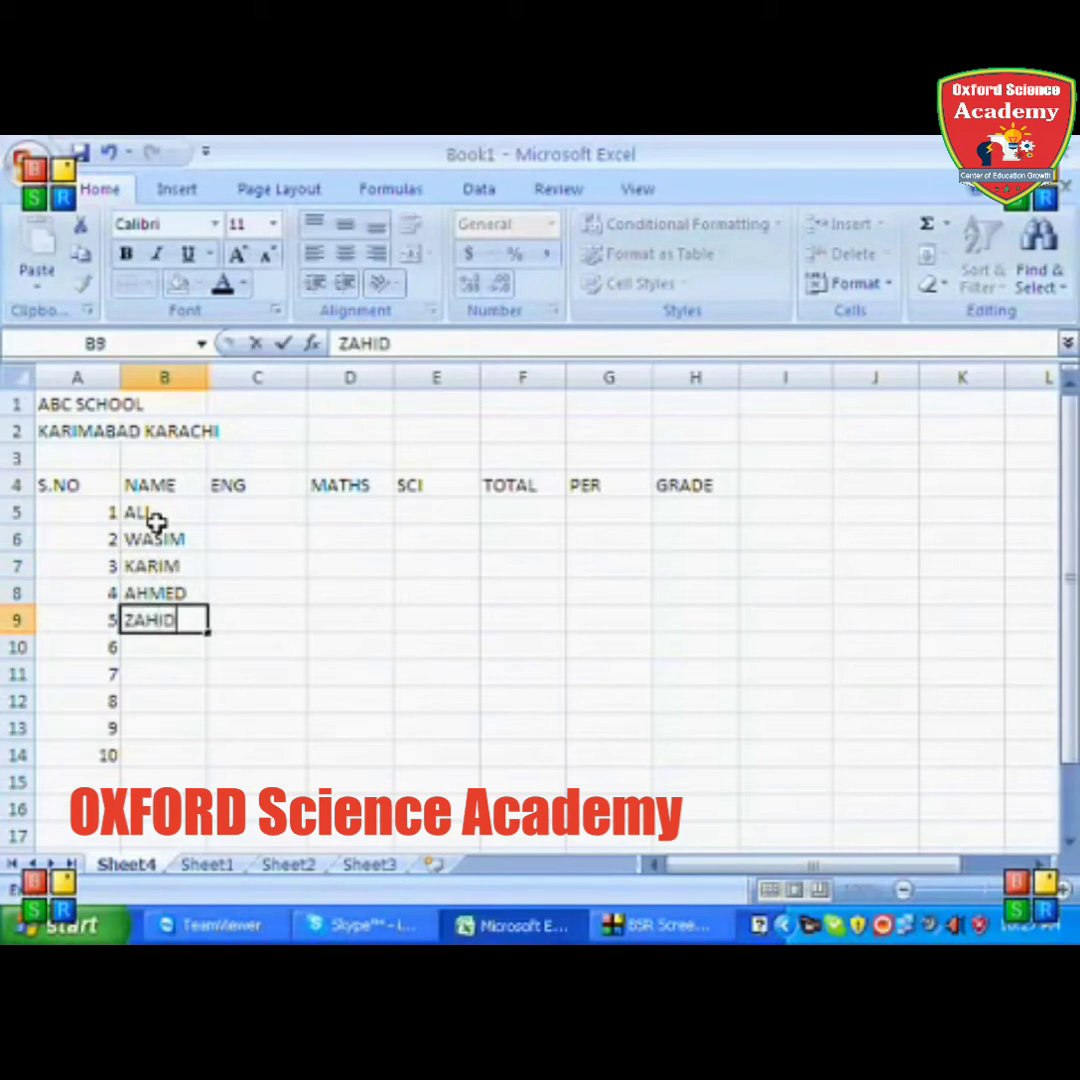
key(Return)
- Enter the names SALEEM, IQBAL, MUSHTAQ, AKRAM and MUHAMMAD in B10:B14
text(SALEEM)
key(Return)
text(I)
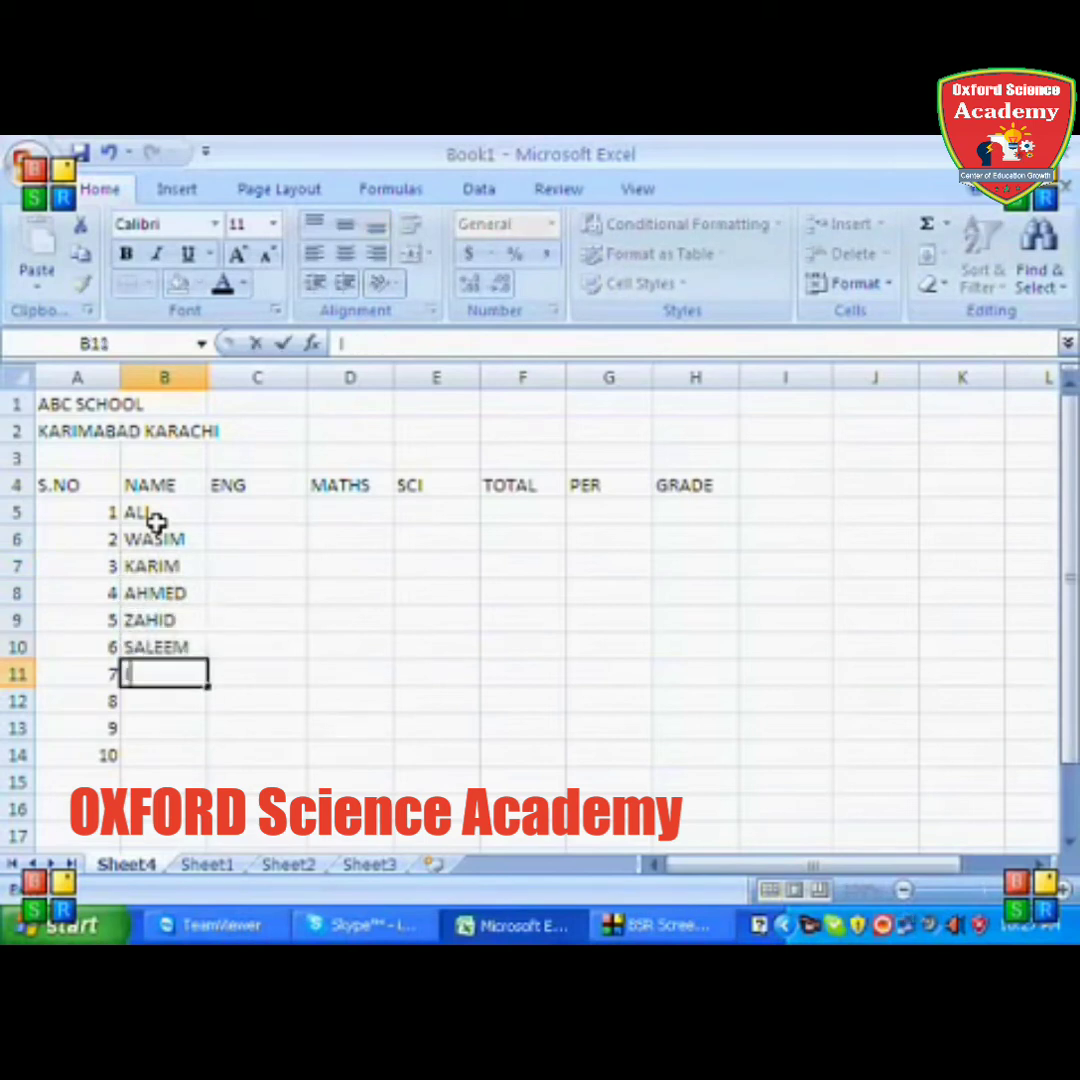
text(QBAL)
key(Return)
text(MUSHTAQ)
key(Return)
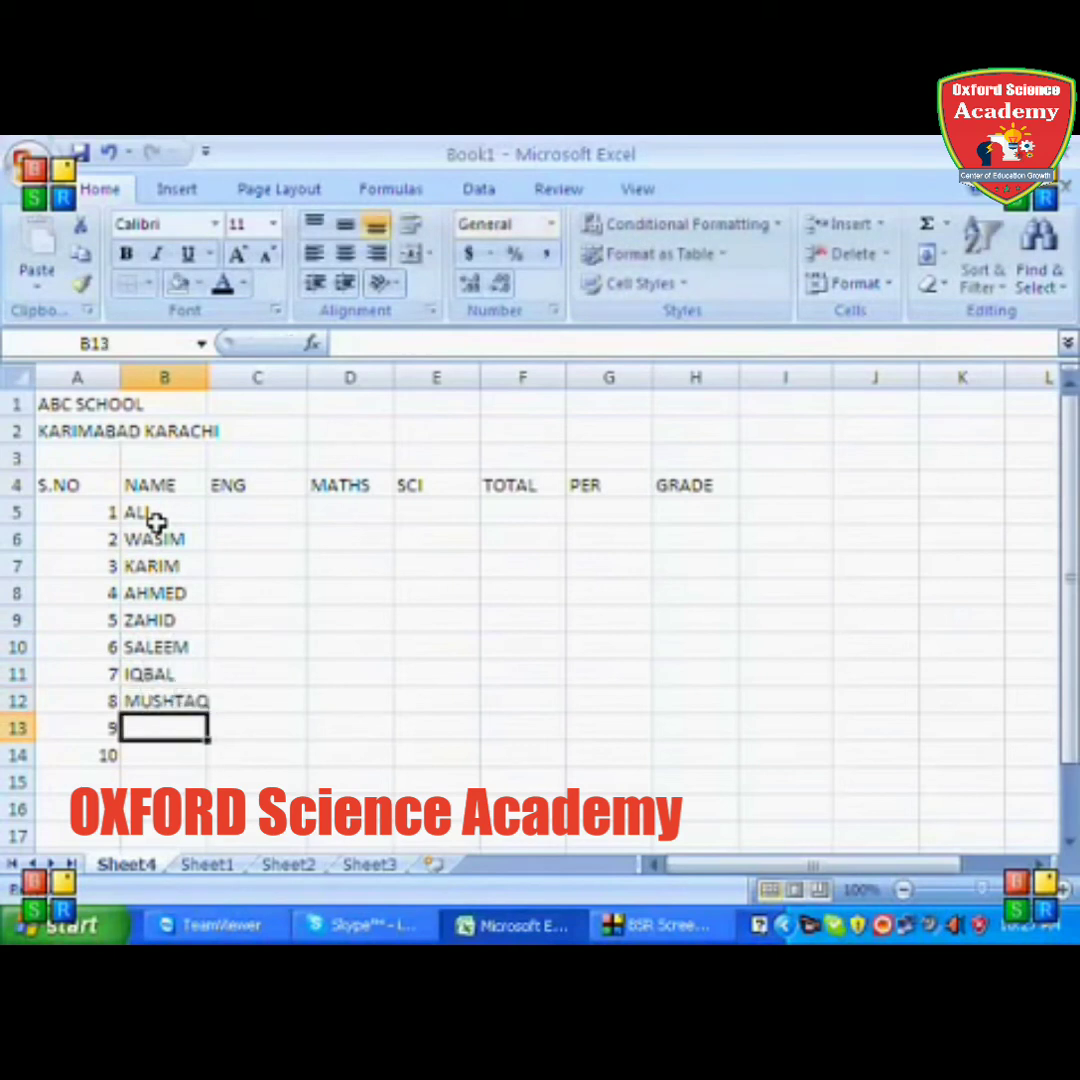
text(AKRAM)
key(Return)
text(MUHAMMAD)
key(Return)
key(Right)
key(ctrl+Down)
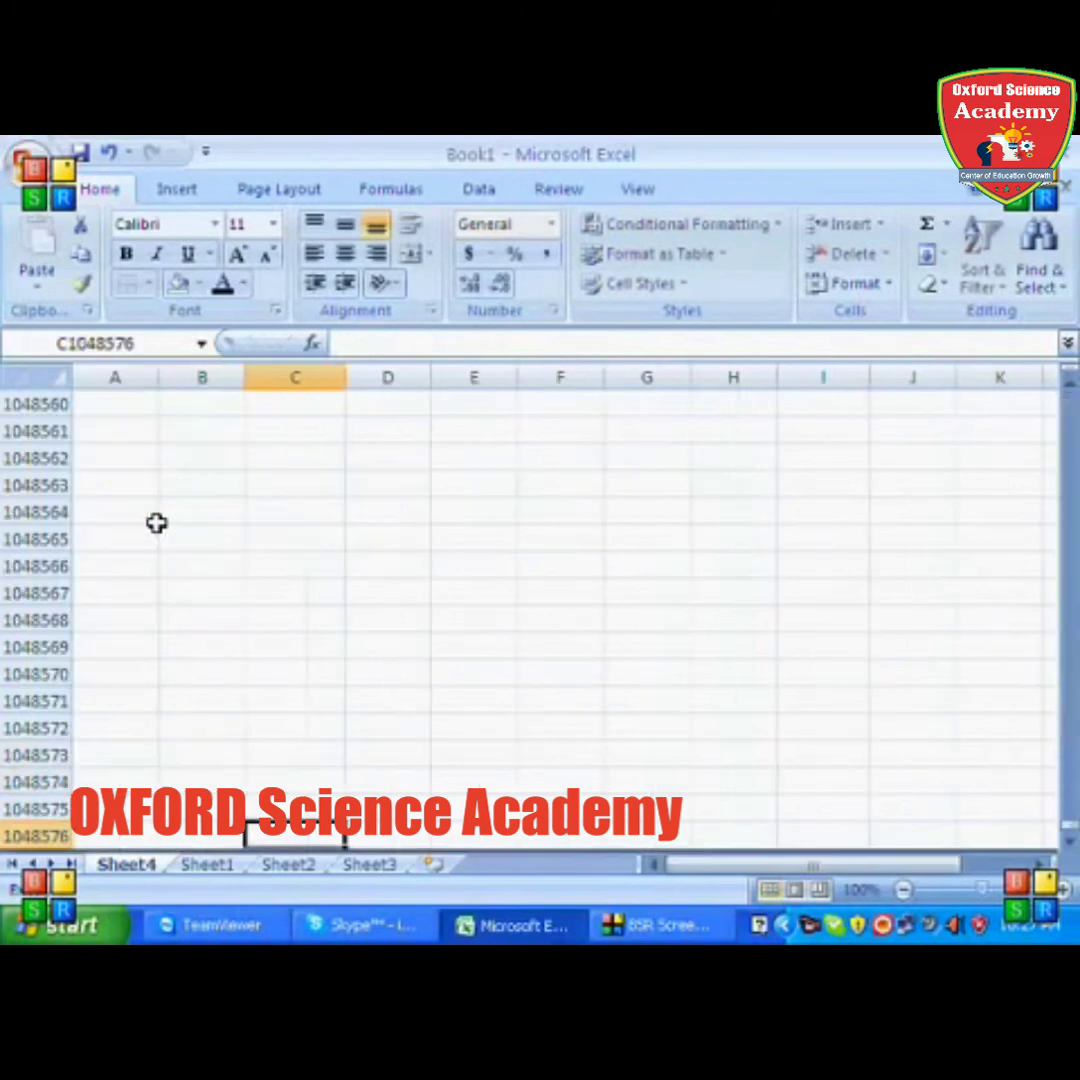
key(ctrl+Up)
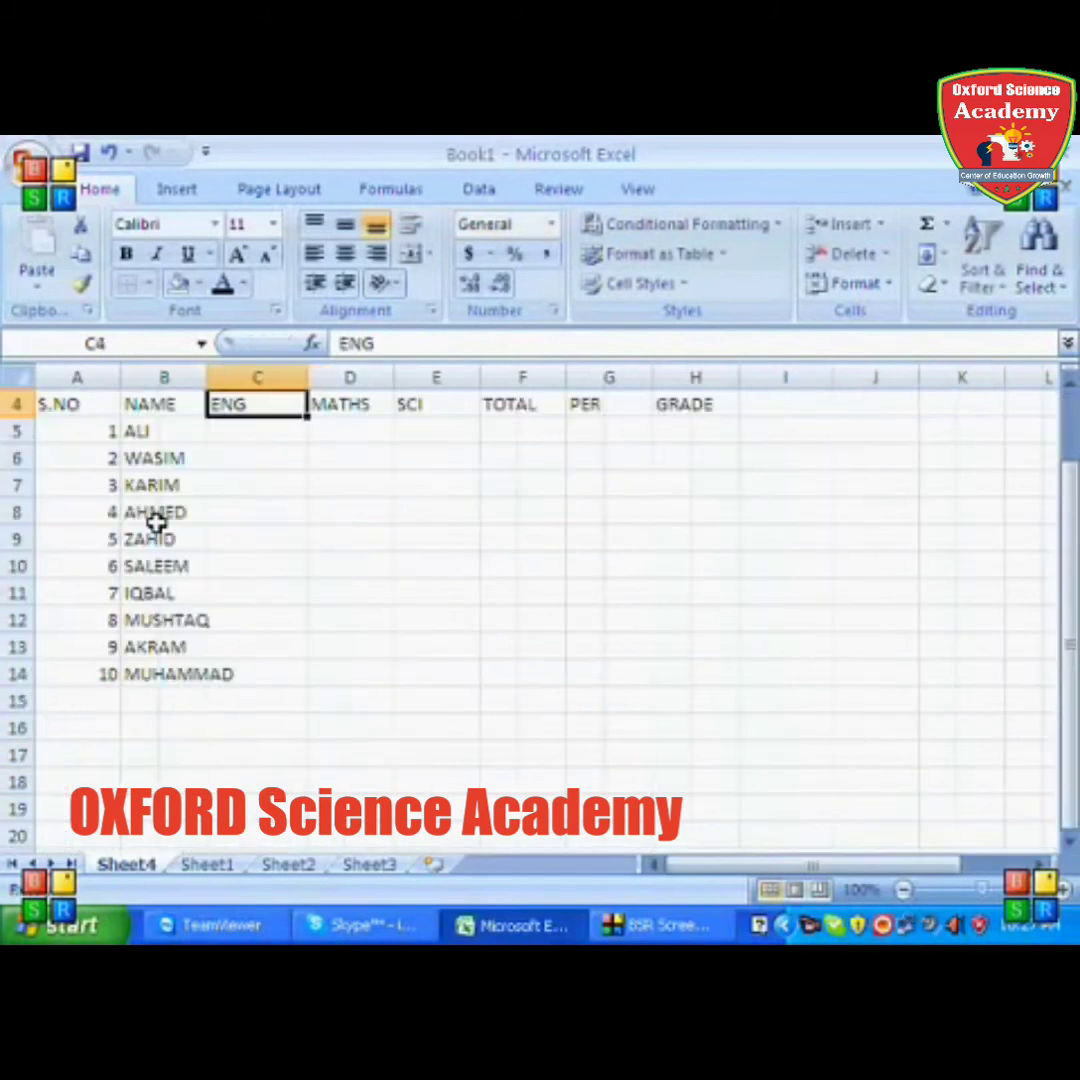
- Enter the ten ENG marks in C5:C14, starting with ALI's 85
key(Down)
text(85)
key(Return)
text(58 95 25 4)
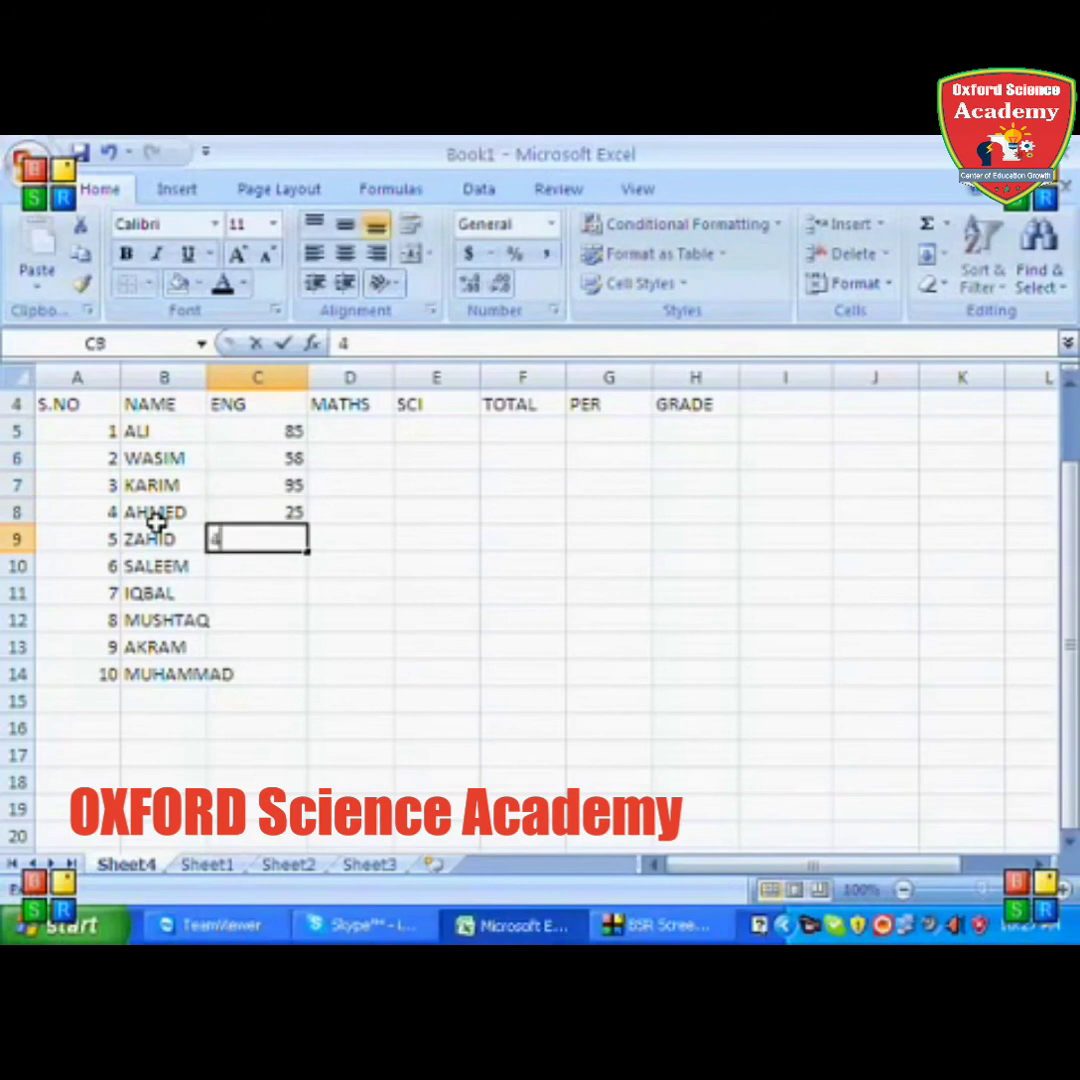
text(54 7)
key(Up)
text(74)
key(Return)
key(Return)
text(36)
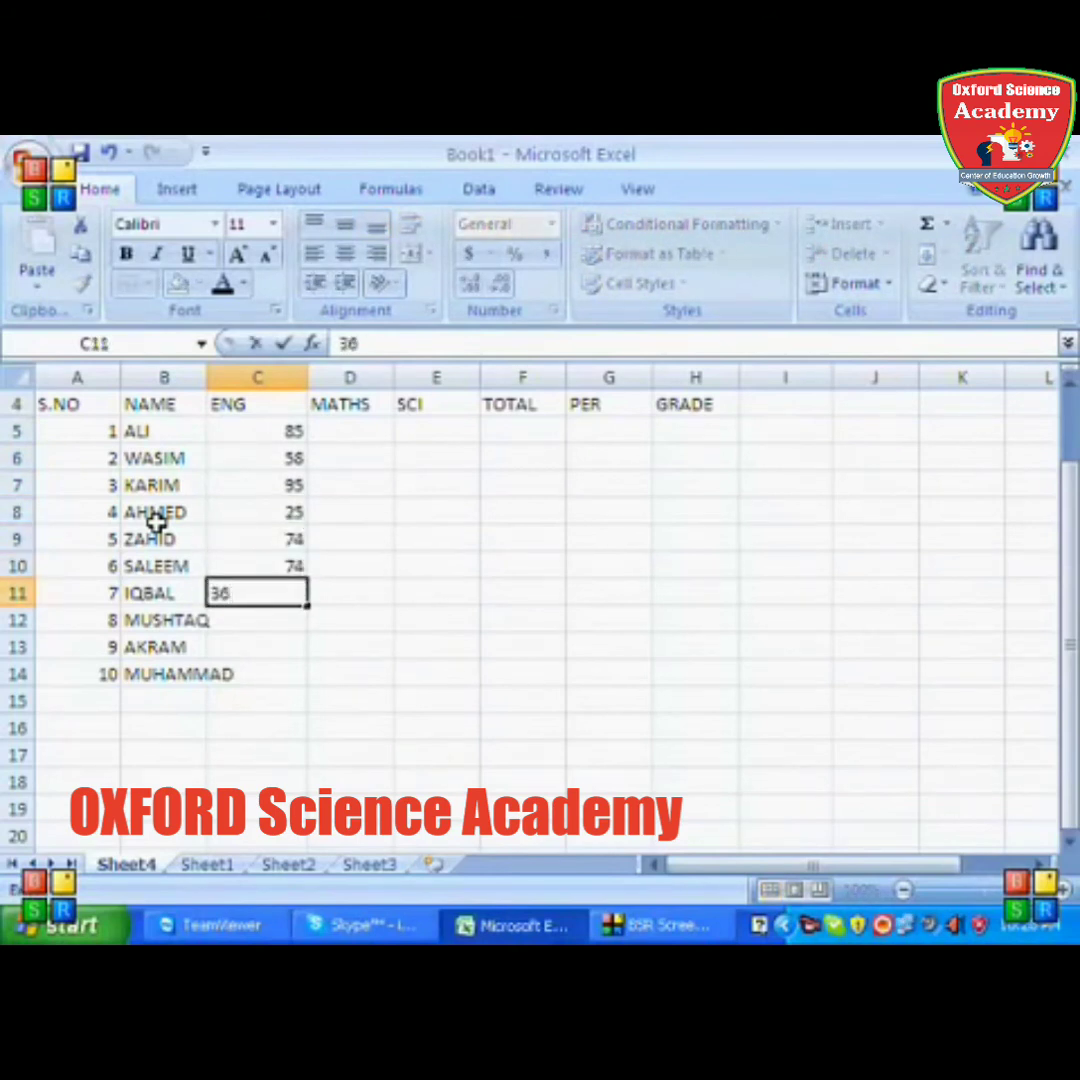
text( 98 25 7)
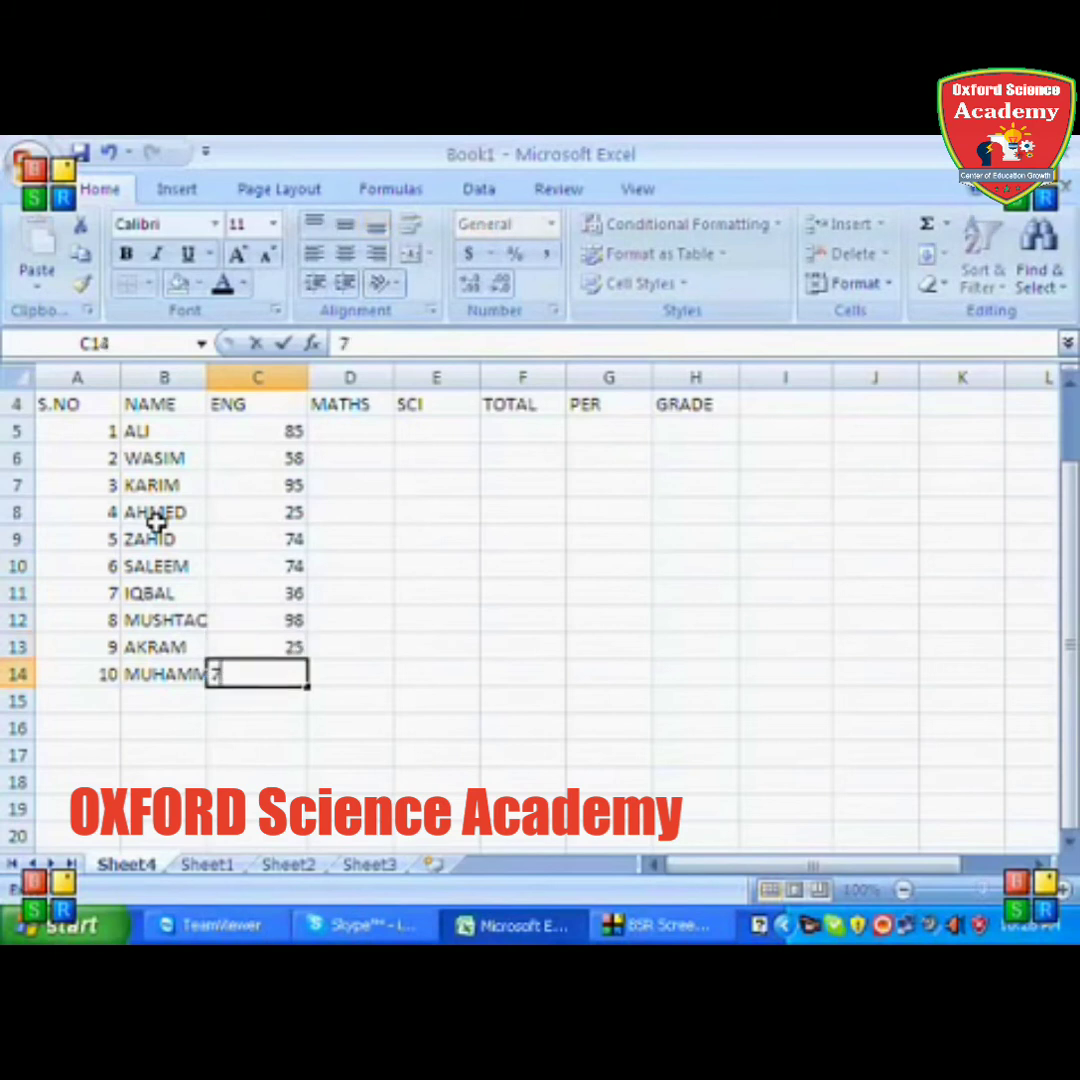
text(4)
key(Tab)
- Enter the ten MATHS marks in D5:D14, correcting AKRAM's score to 45
key(Up)
key(Up)
key(Up)
text(74)
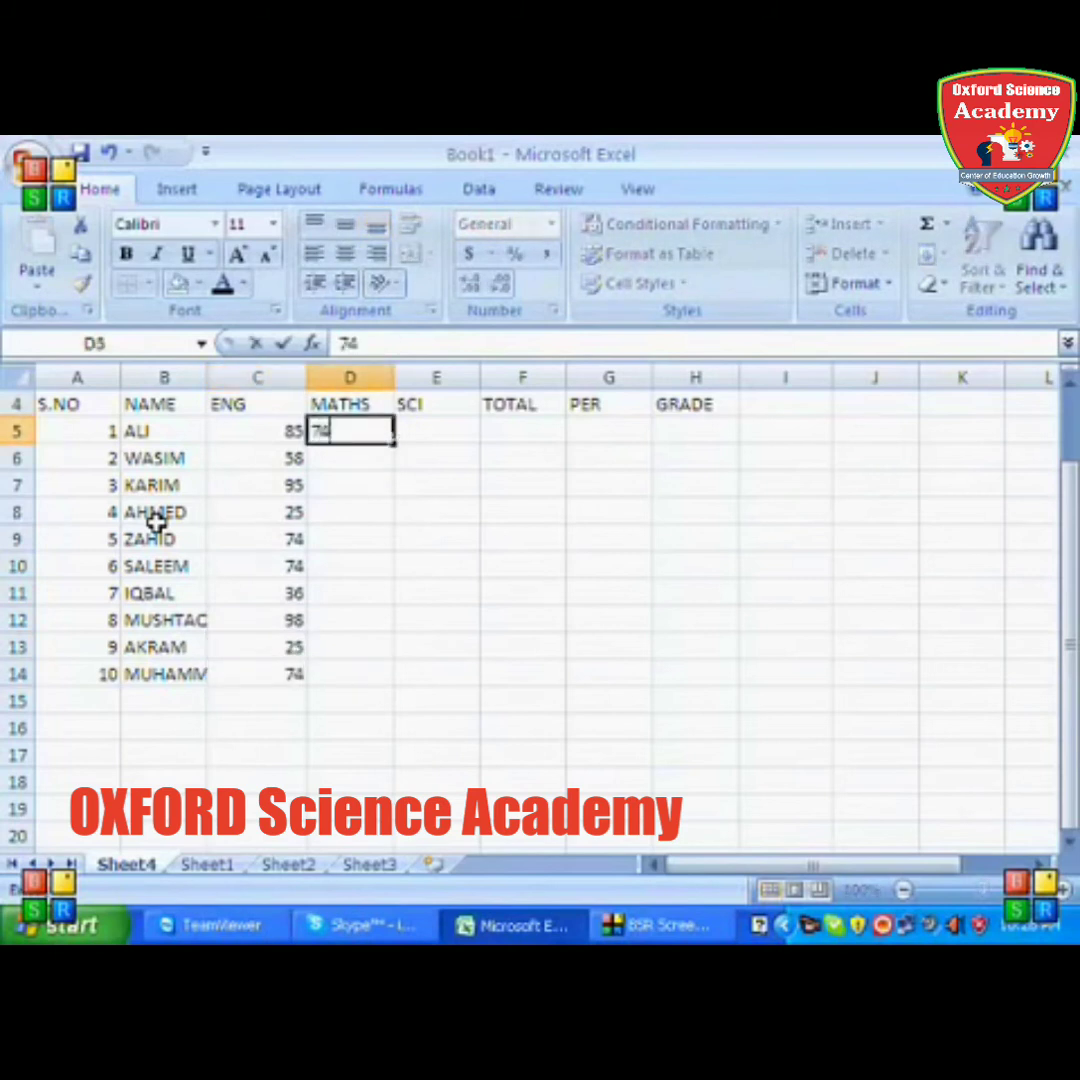
text( 25 65 )
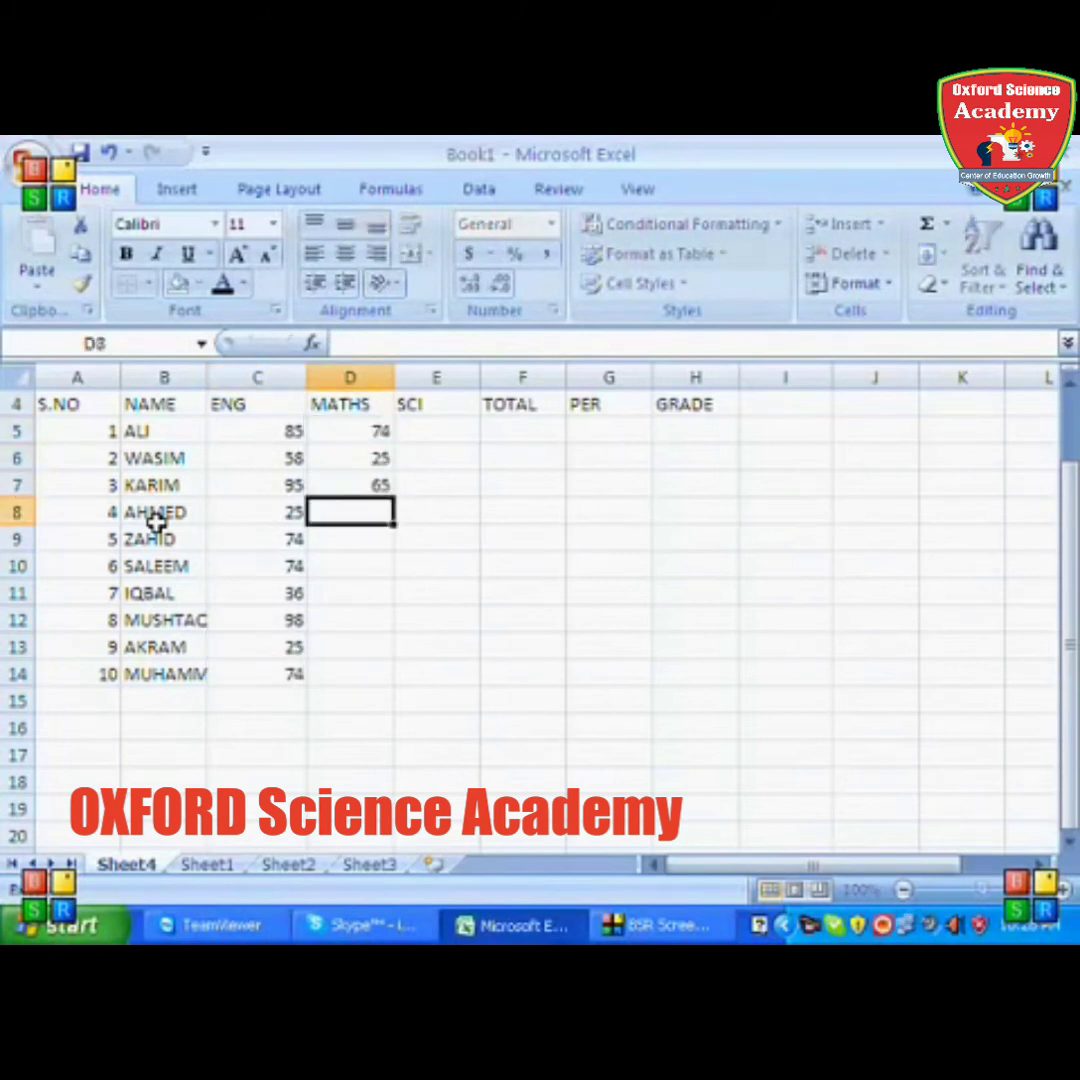
text(85 98 78 25 6)
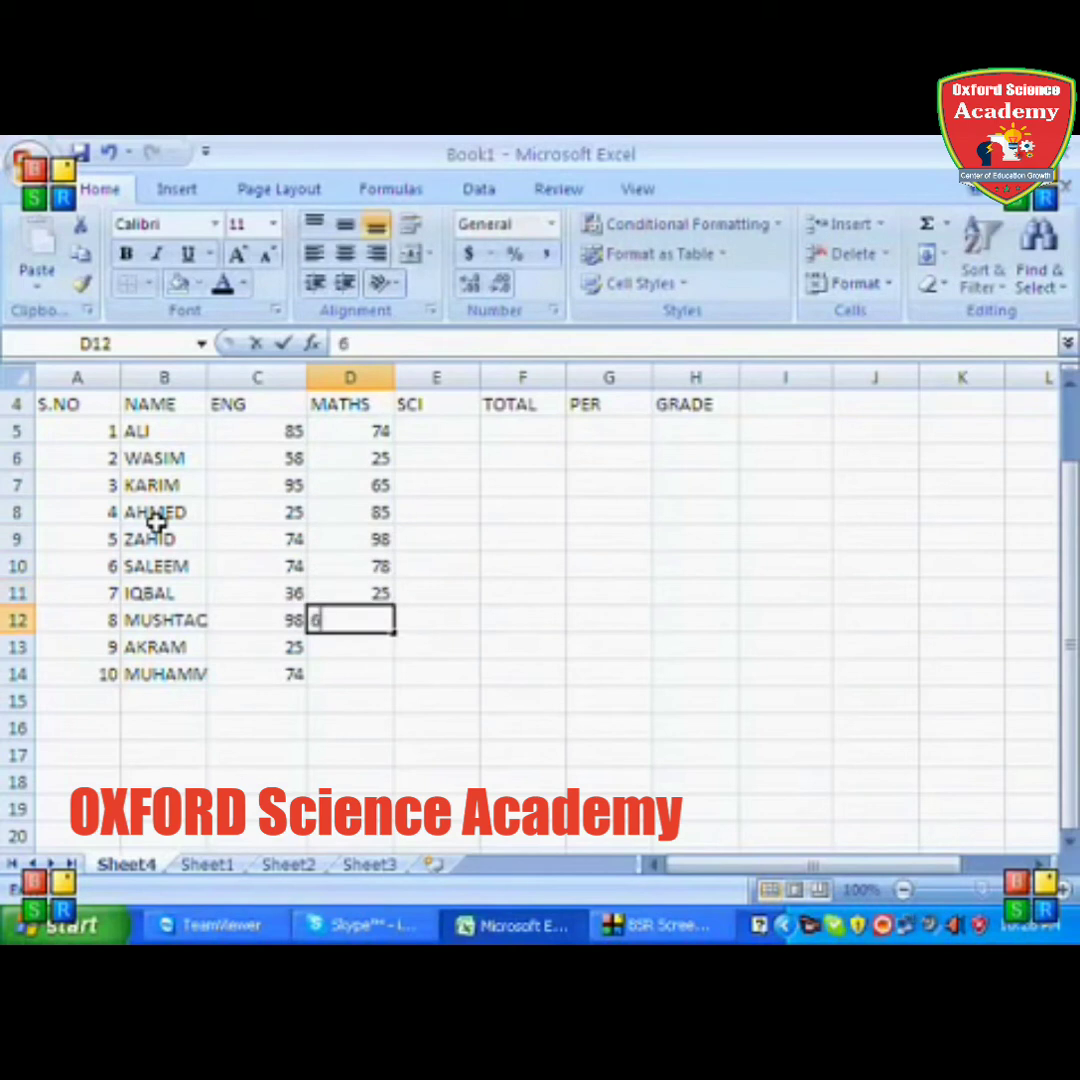
text(5 7)
key(Return)
text(25)
key(Up)
text(45)
key(Right)
- Enter the ten SCI marks in E5:E14, from ALI's 74 down to 65
key(Up)
key(Up)
key(Up)
text(7)
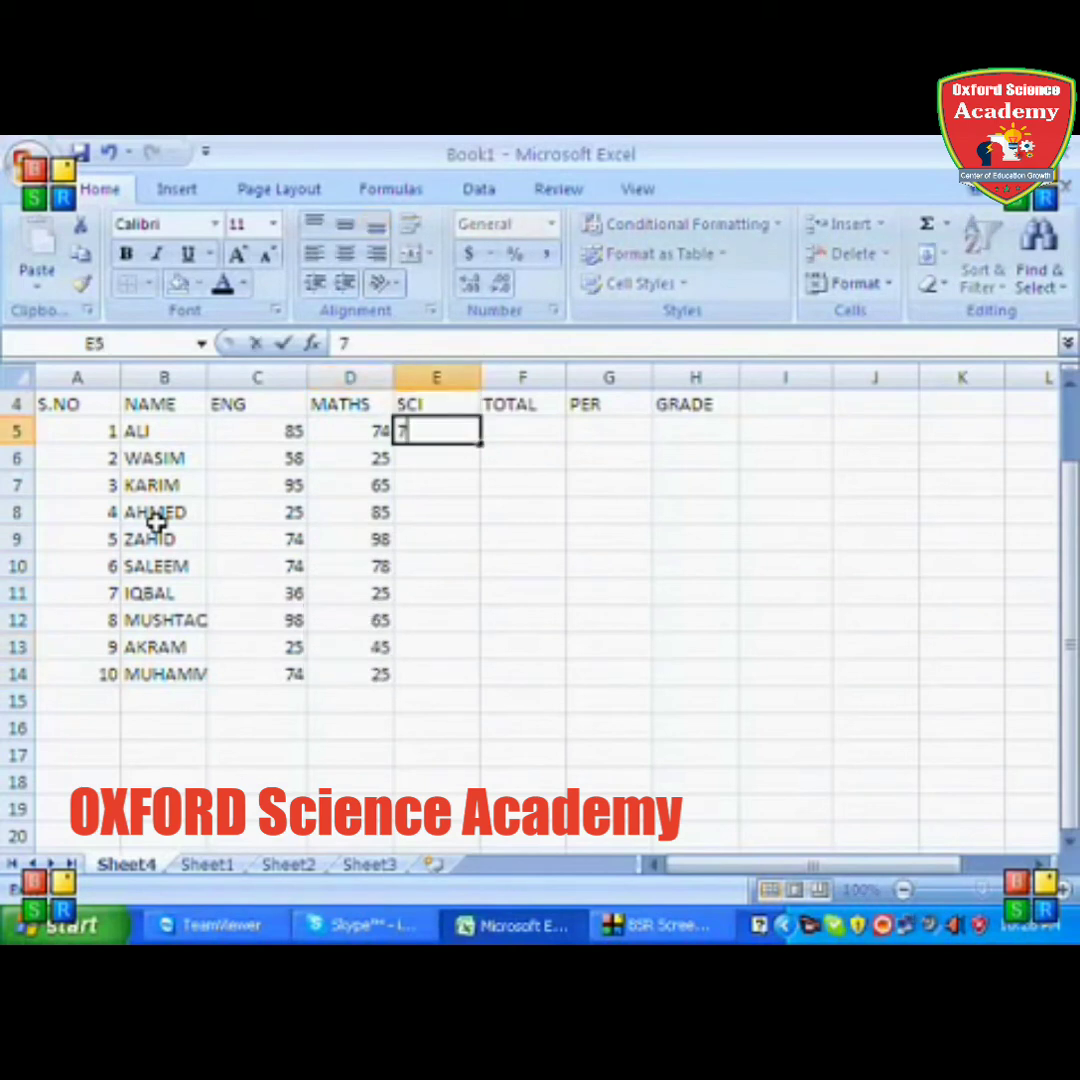
text(4)
key(Return)
text(58 93 74)
key(Return)
text(25)
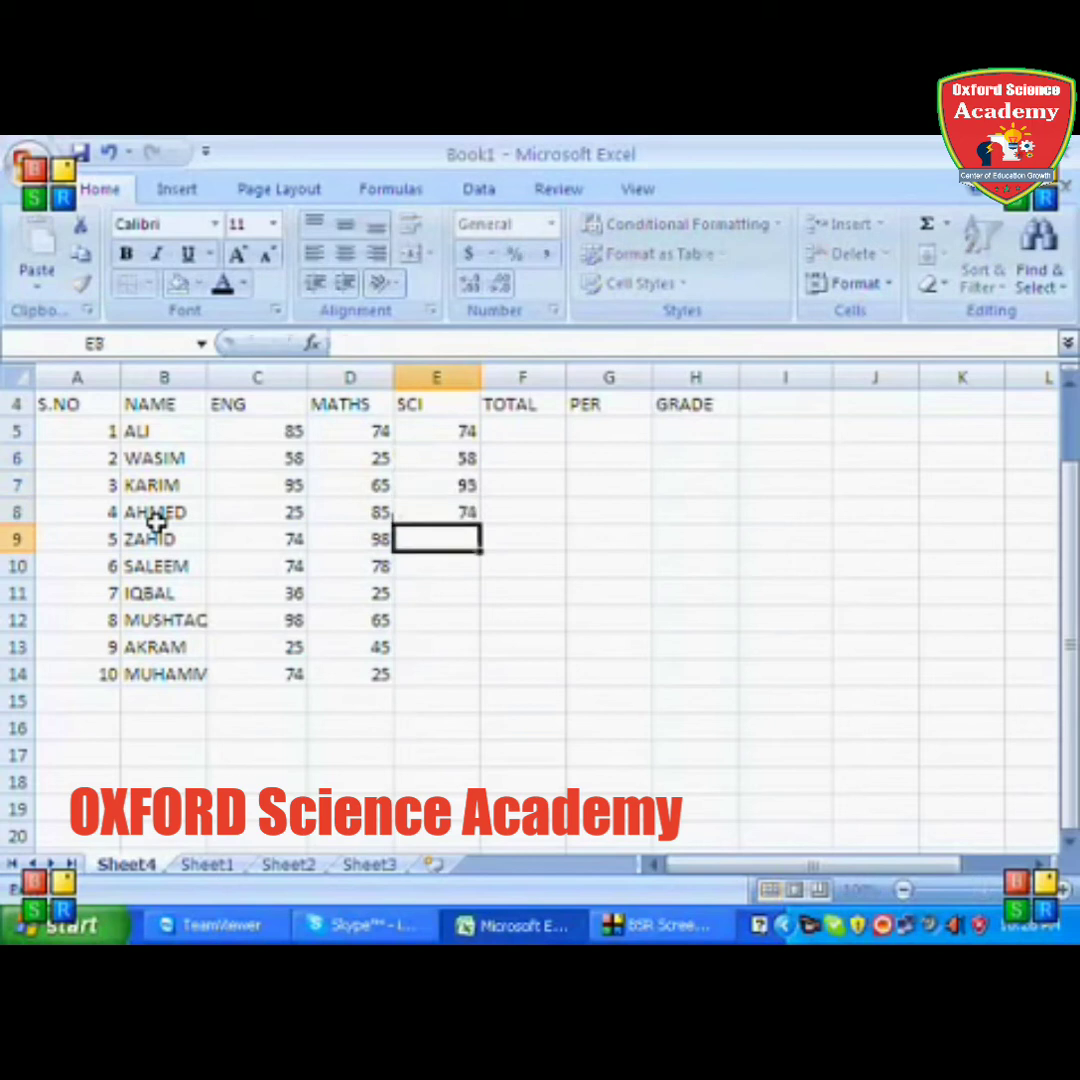
text( 65 89 )
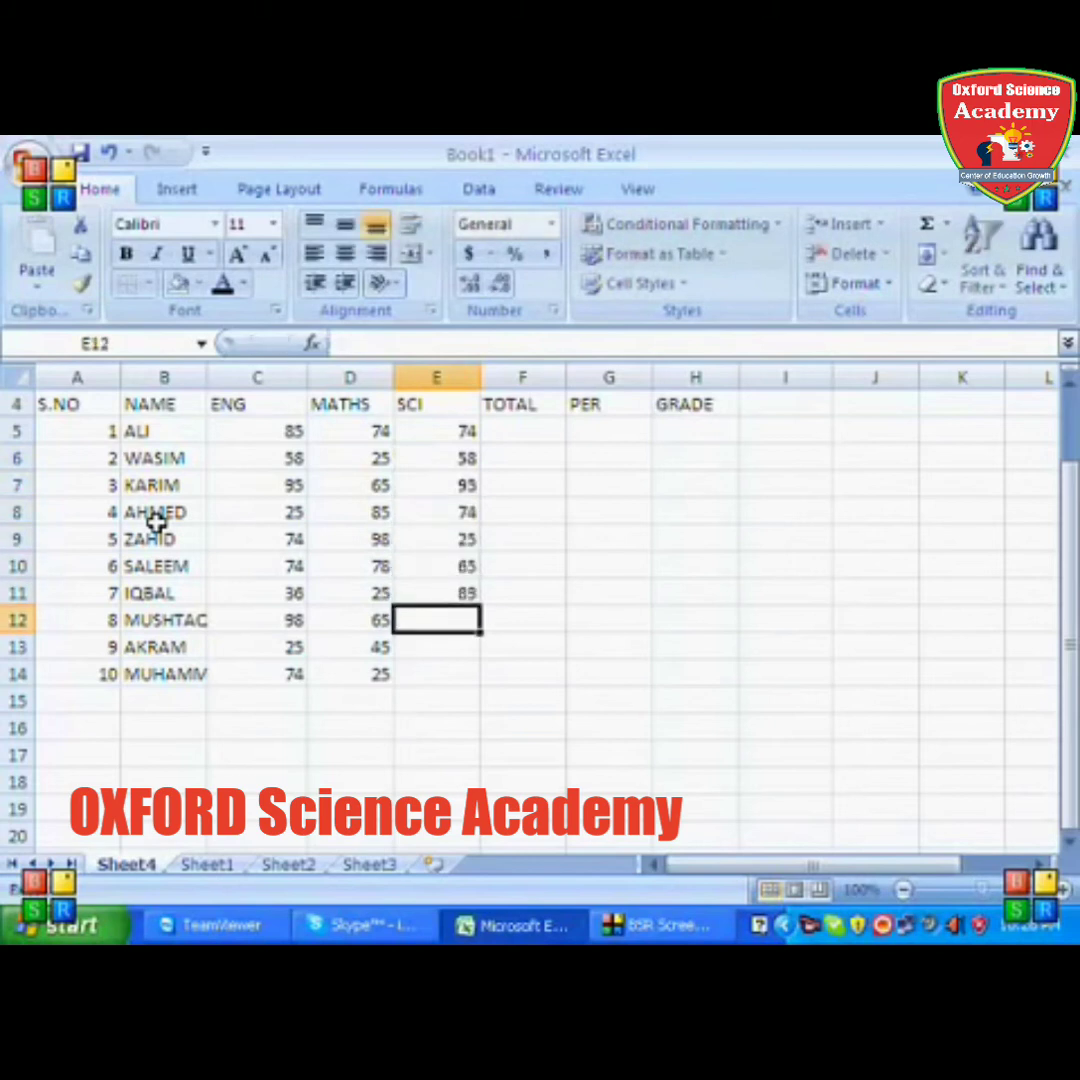
text(74 25)
key(Return)
text(65)
key(Right)
key(Up)
key(Up)
key(Up)
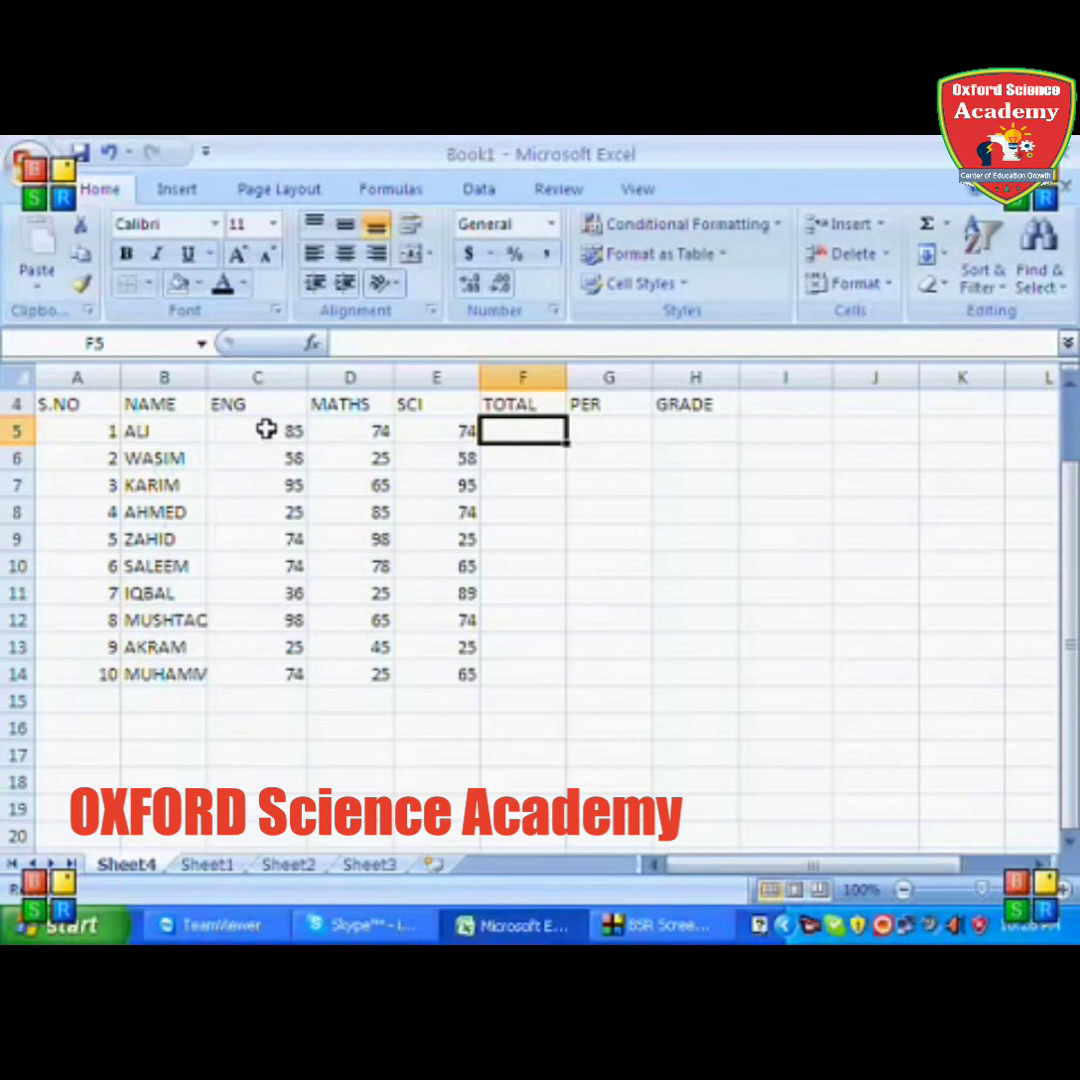
- AutoSum ALI's, WASIM's and KARIM's marks into F5:F7, giving 233, 141 and 255
drag(258, 431, 520, 442)
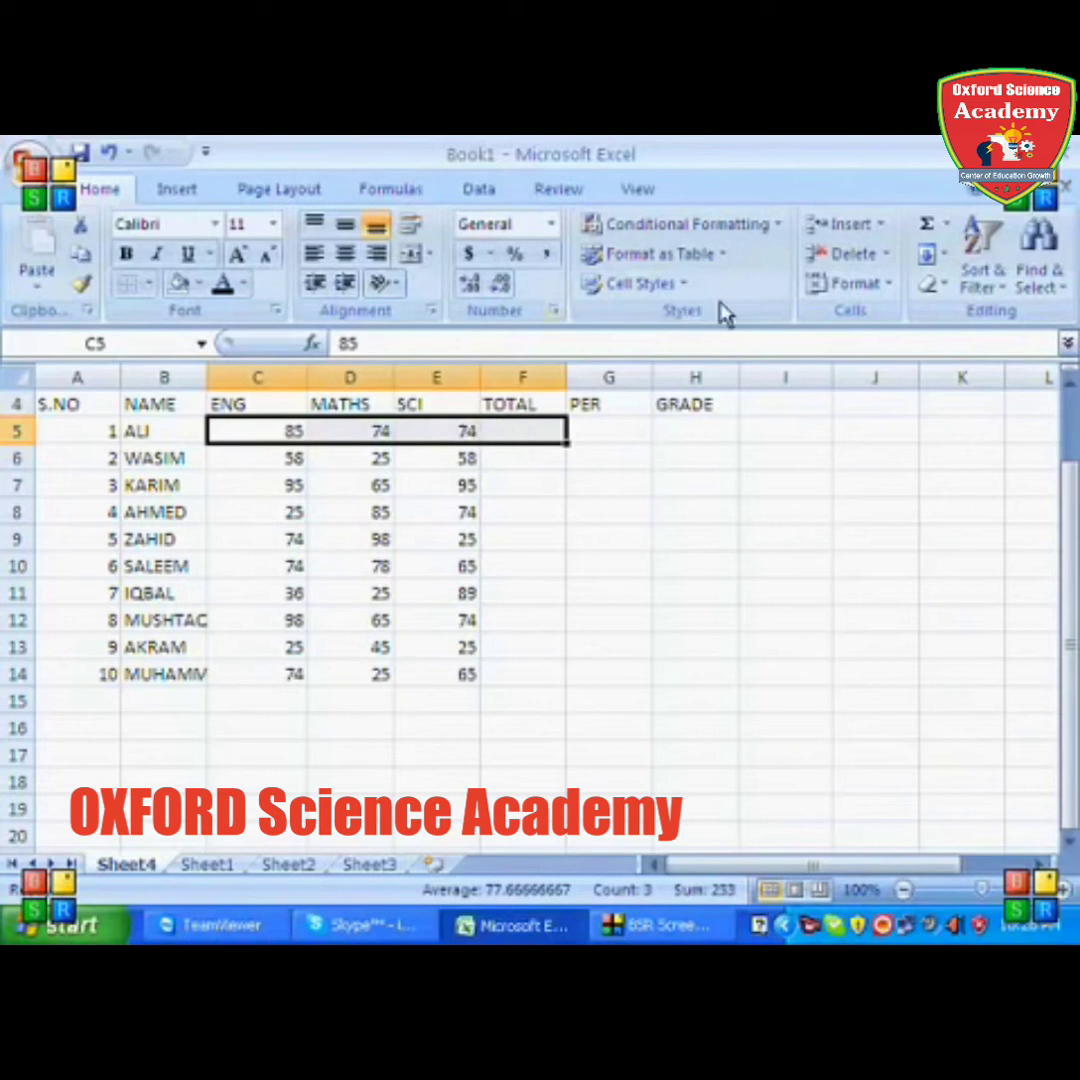
click(928, 236)
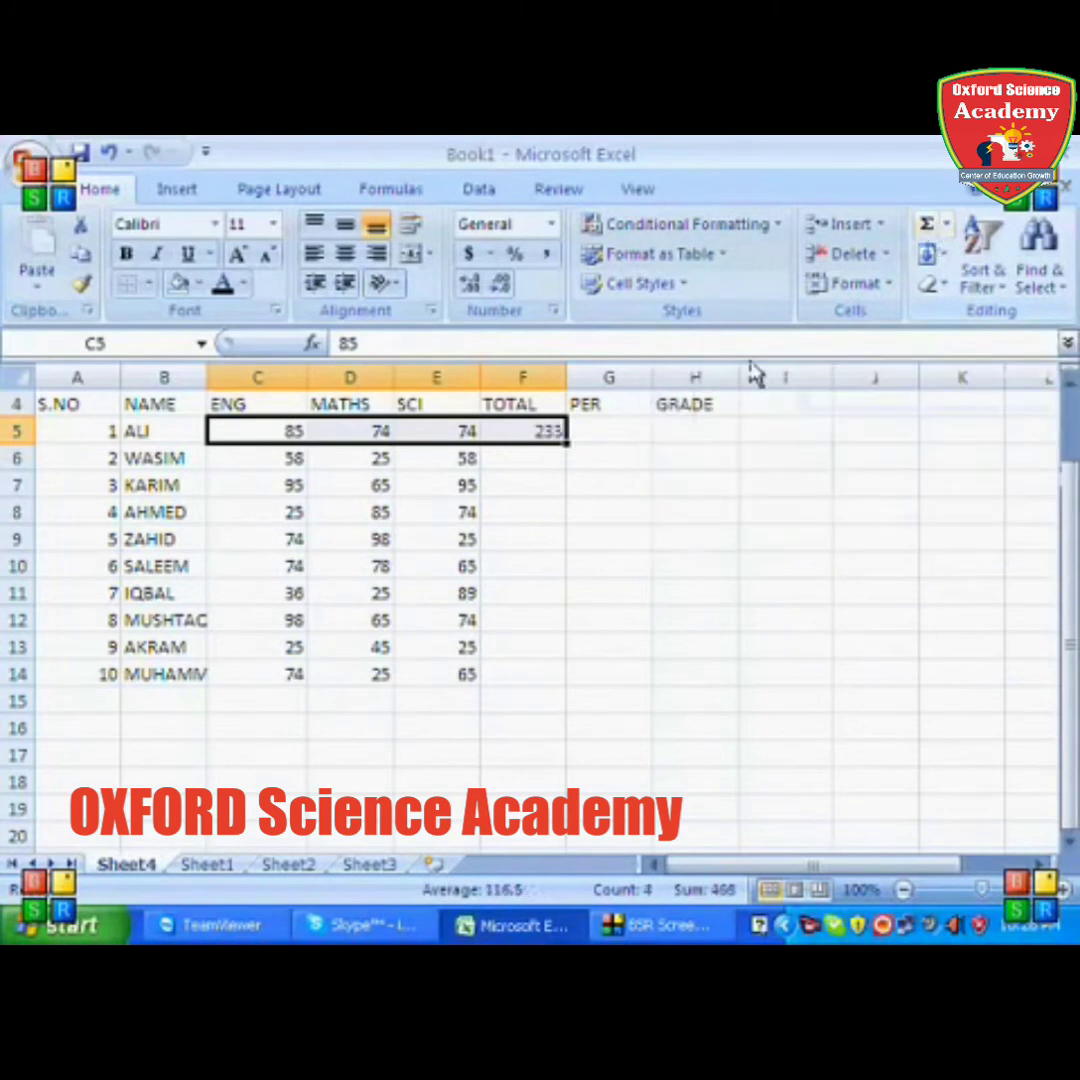
click(293, 458)
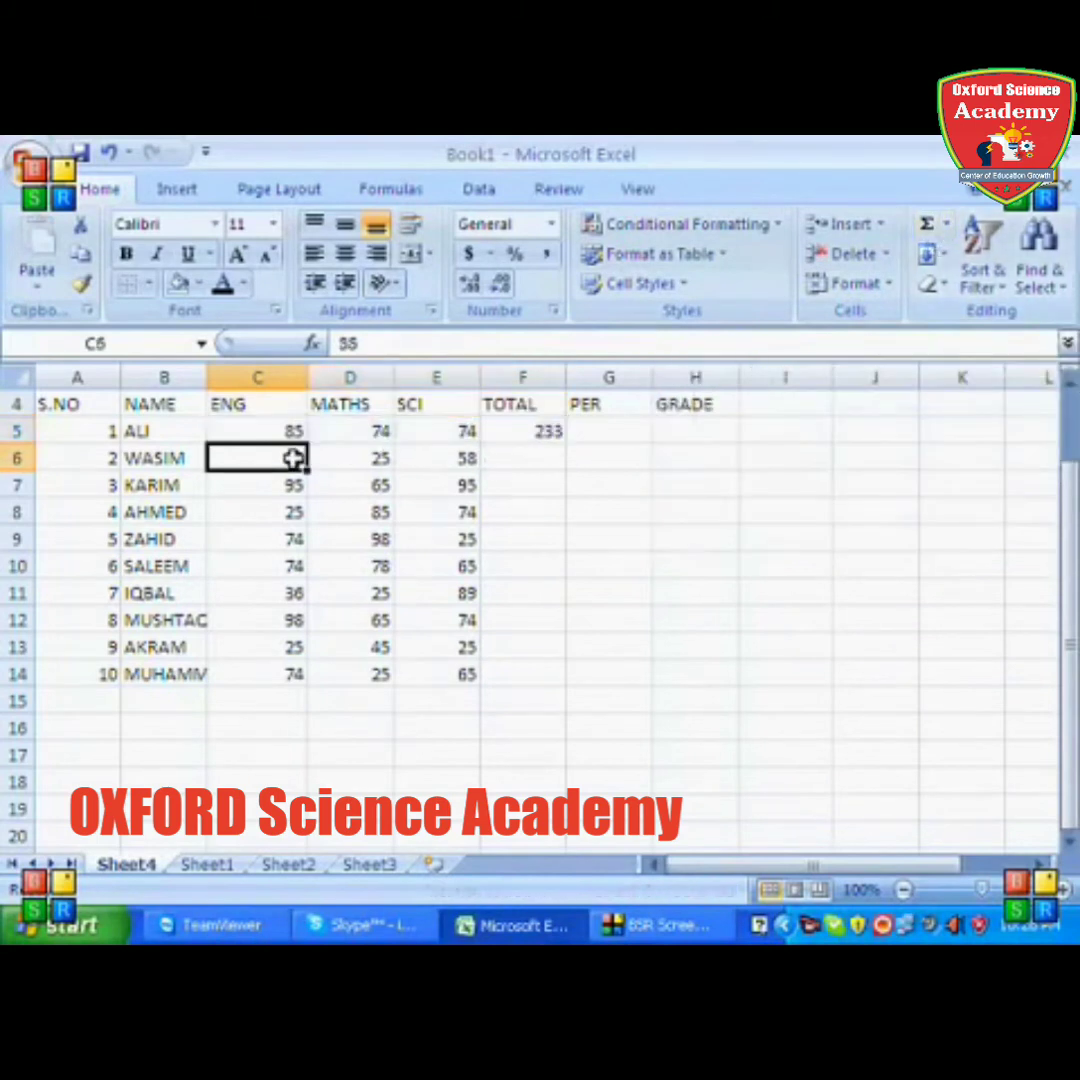
drag(293, 458, 522, 458)
click(926, 226)
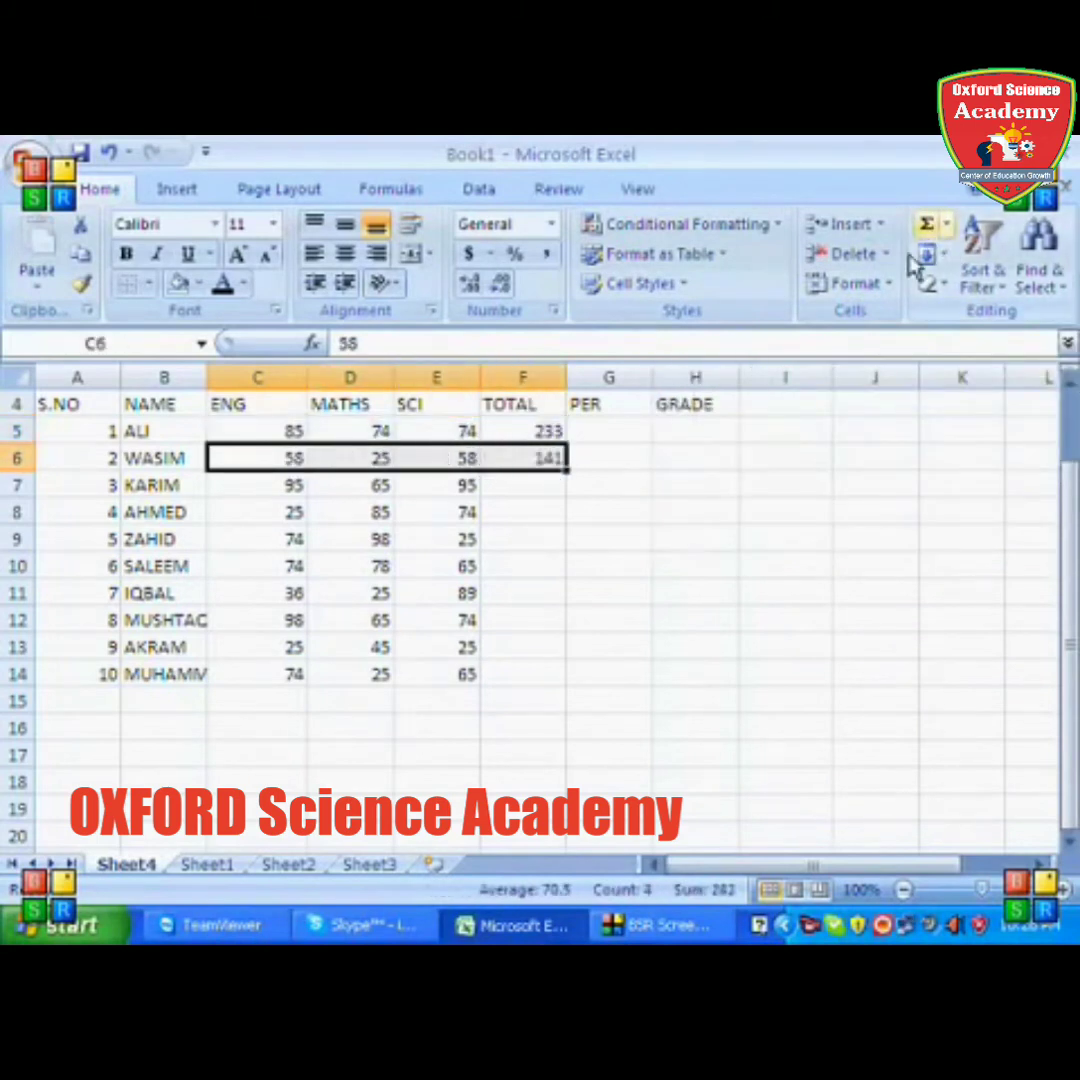
drag(284, 485, 485, 481)
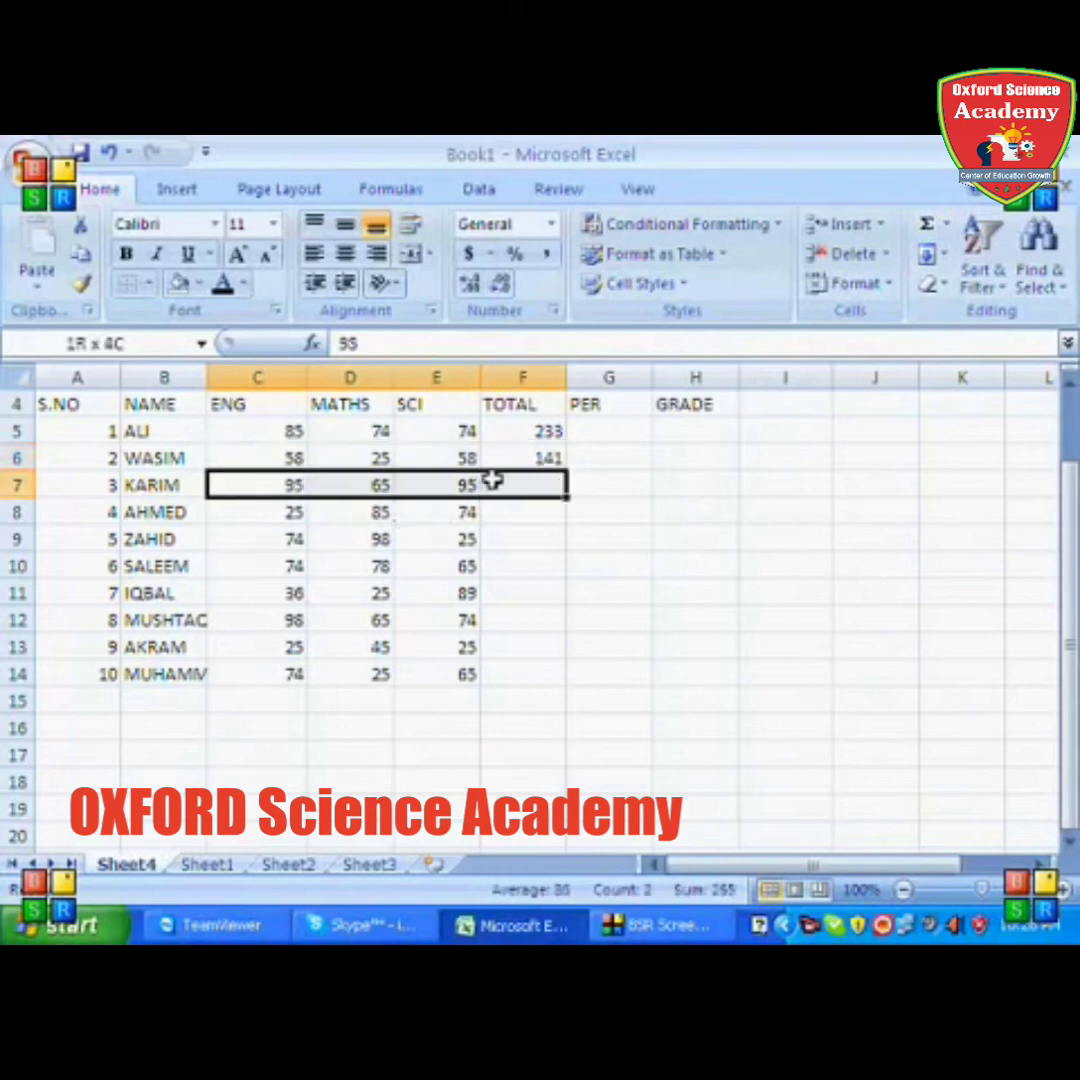
click(926, 226)
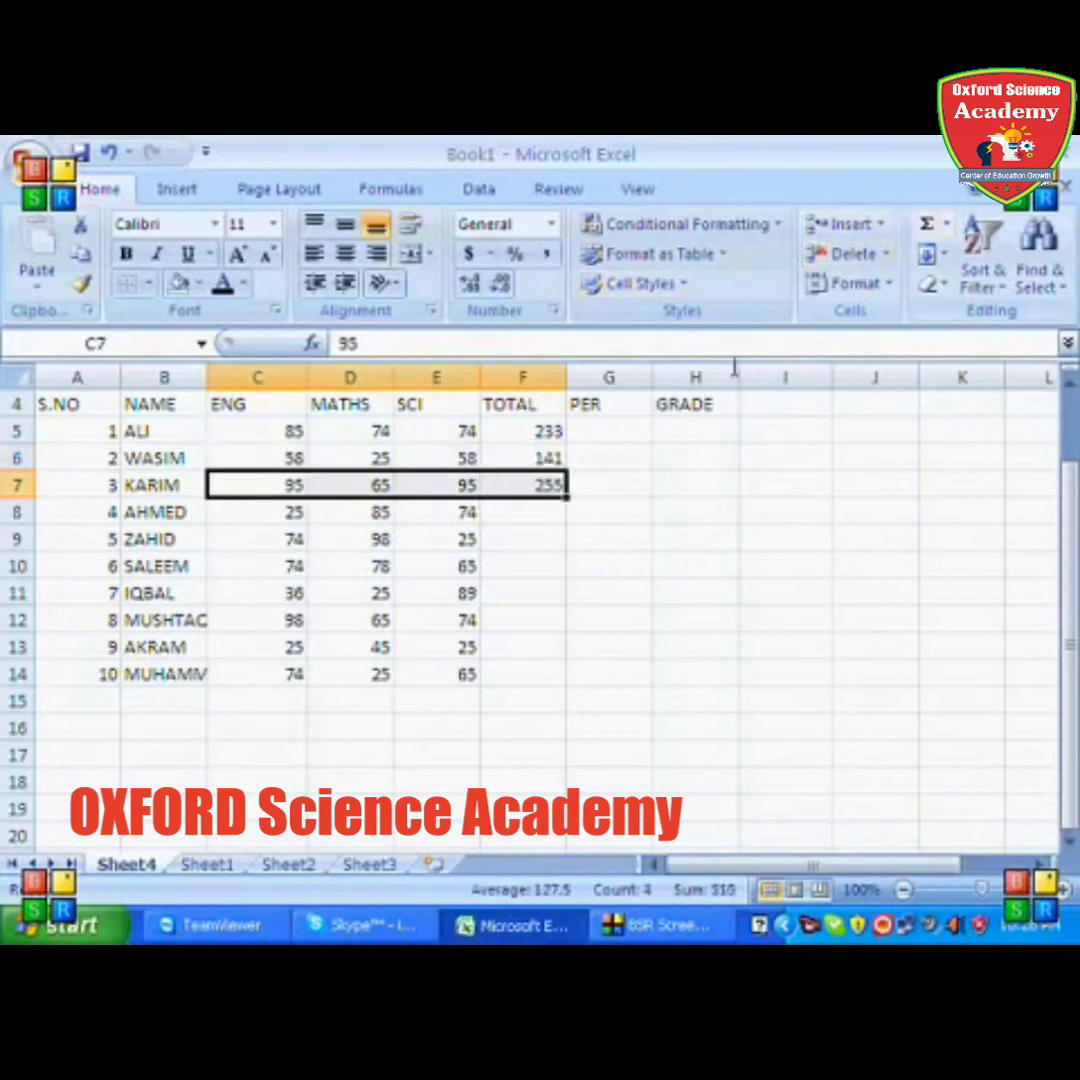
- AutoSum AHMED's and ZAHID's marks into F8:F9 (184, 197), then select the five totals
drag(250, 512, 522, 511)
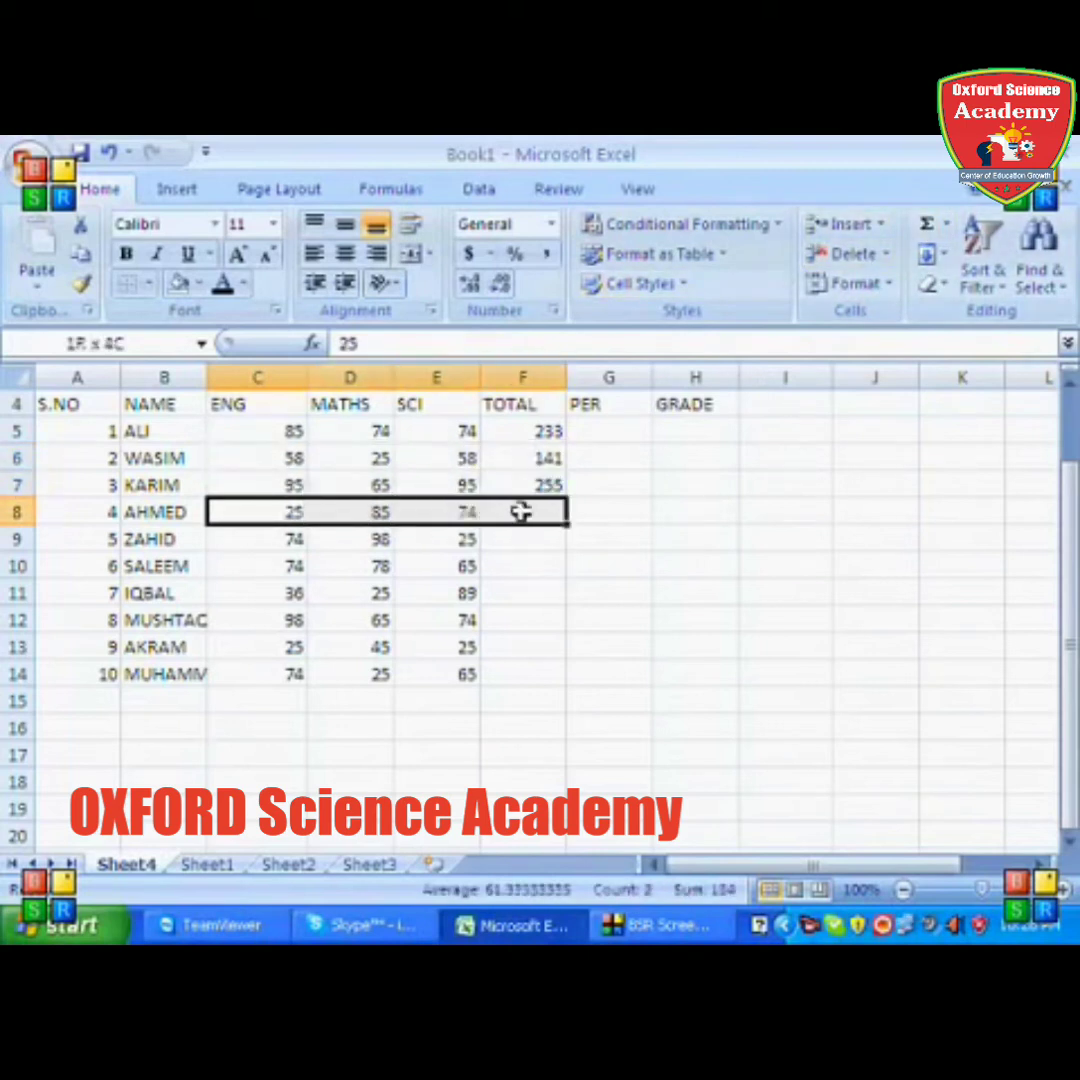
click(926, 226)
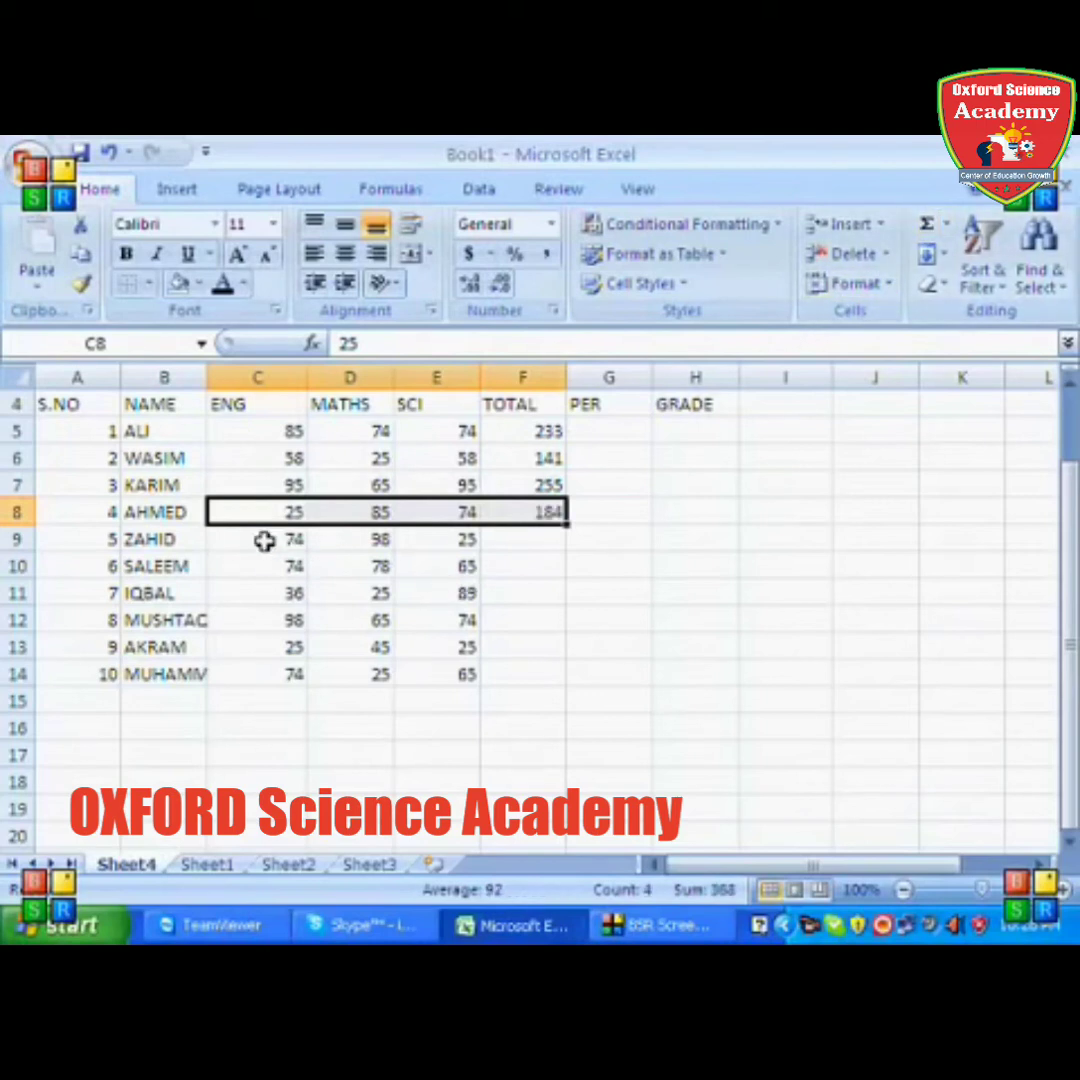
drag(263, 541, 495, 540)
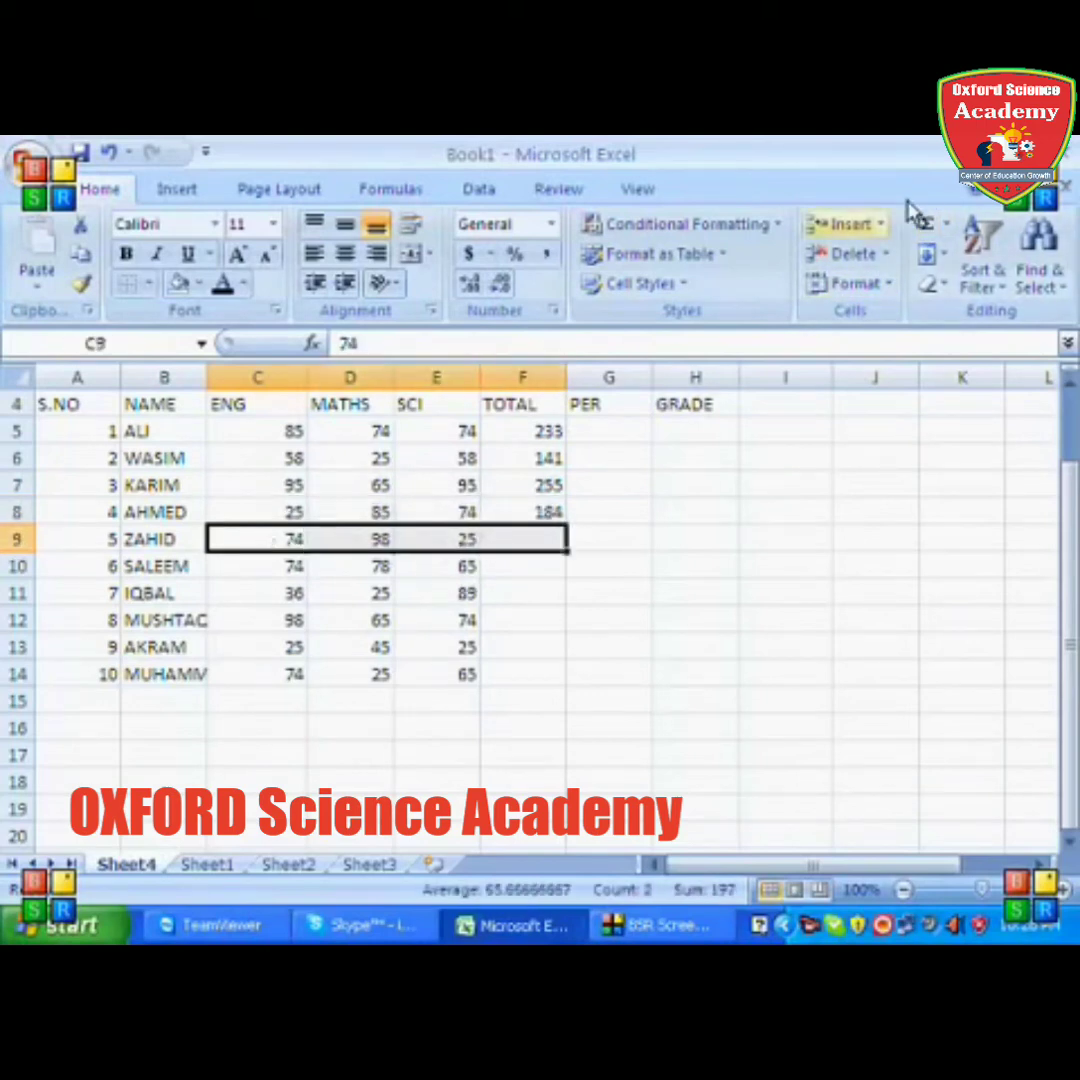
click(926, 226)
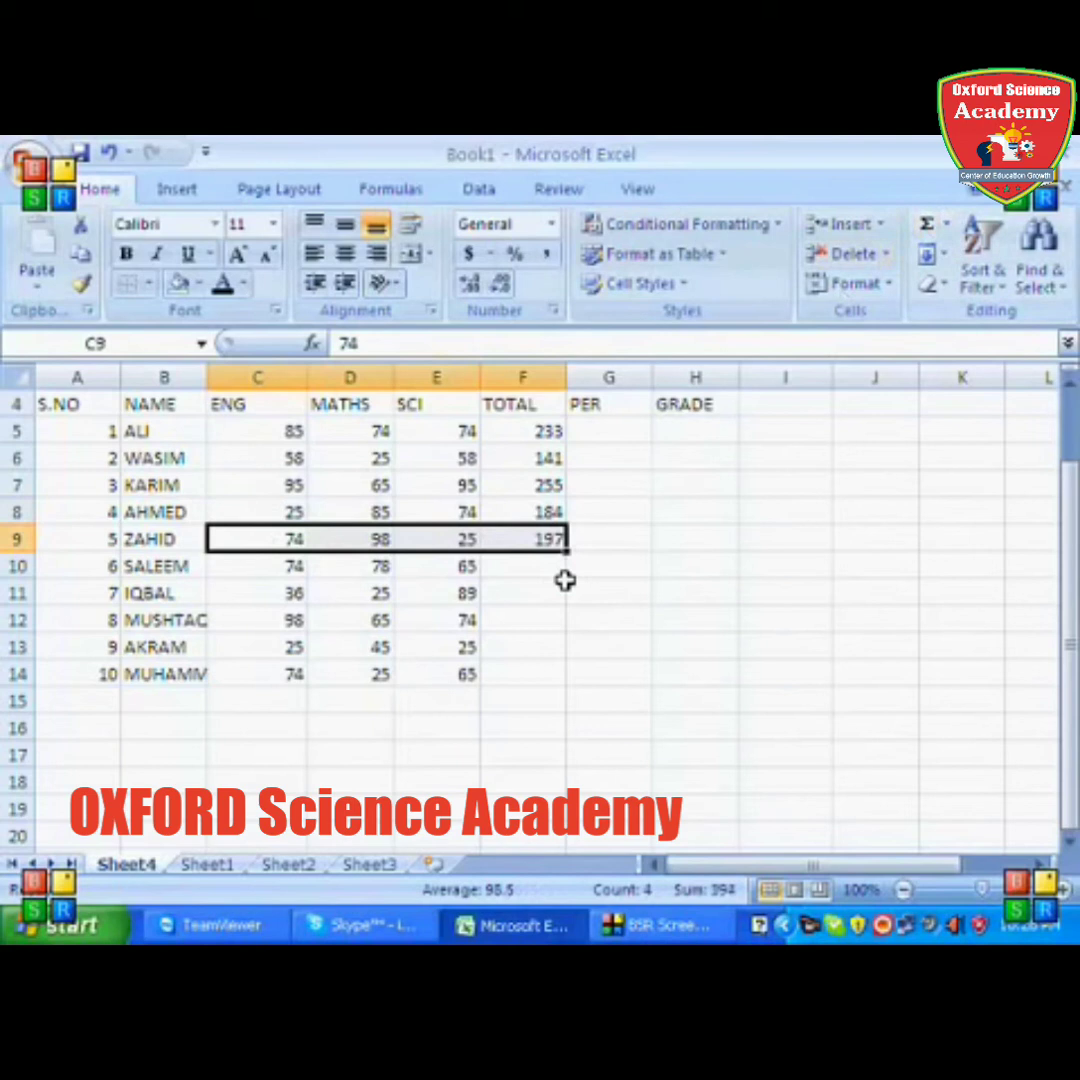
click(580, 455)
drag(540, 430, 555, 538)
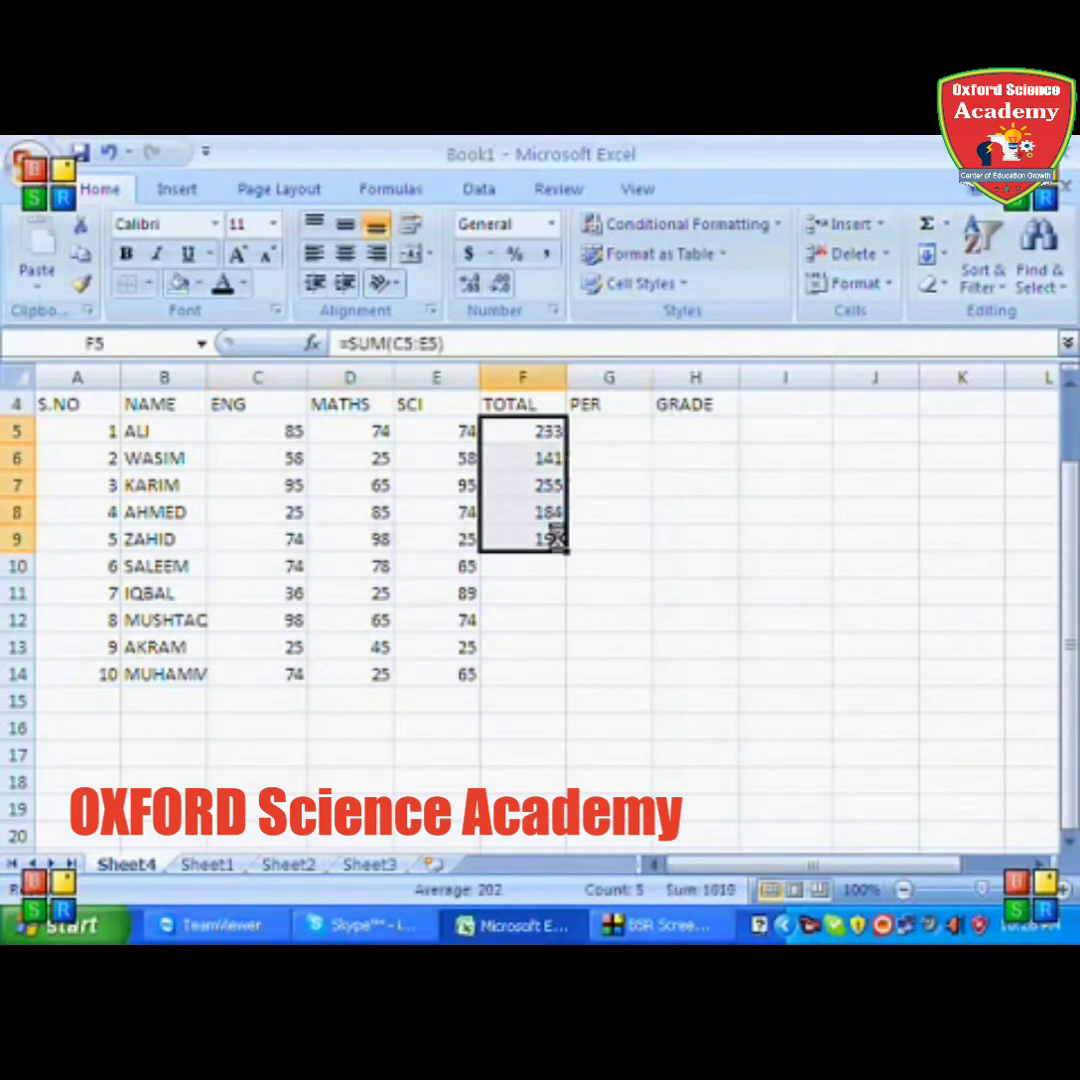
- Clear the five totals and AutoSum all ten rows of marks in C5:F14 at once
key(Delete)
click(634, 492)
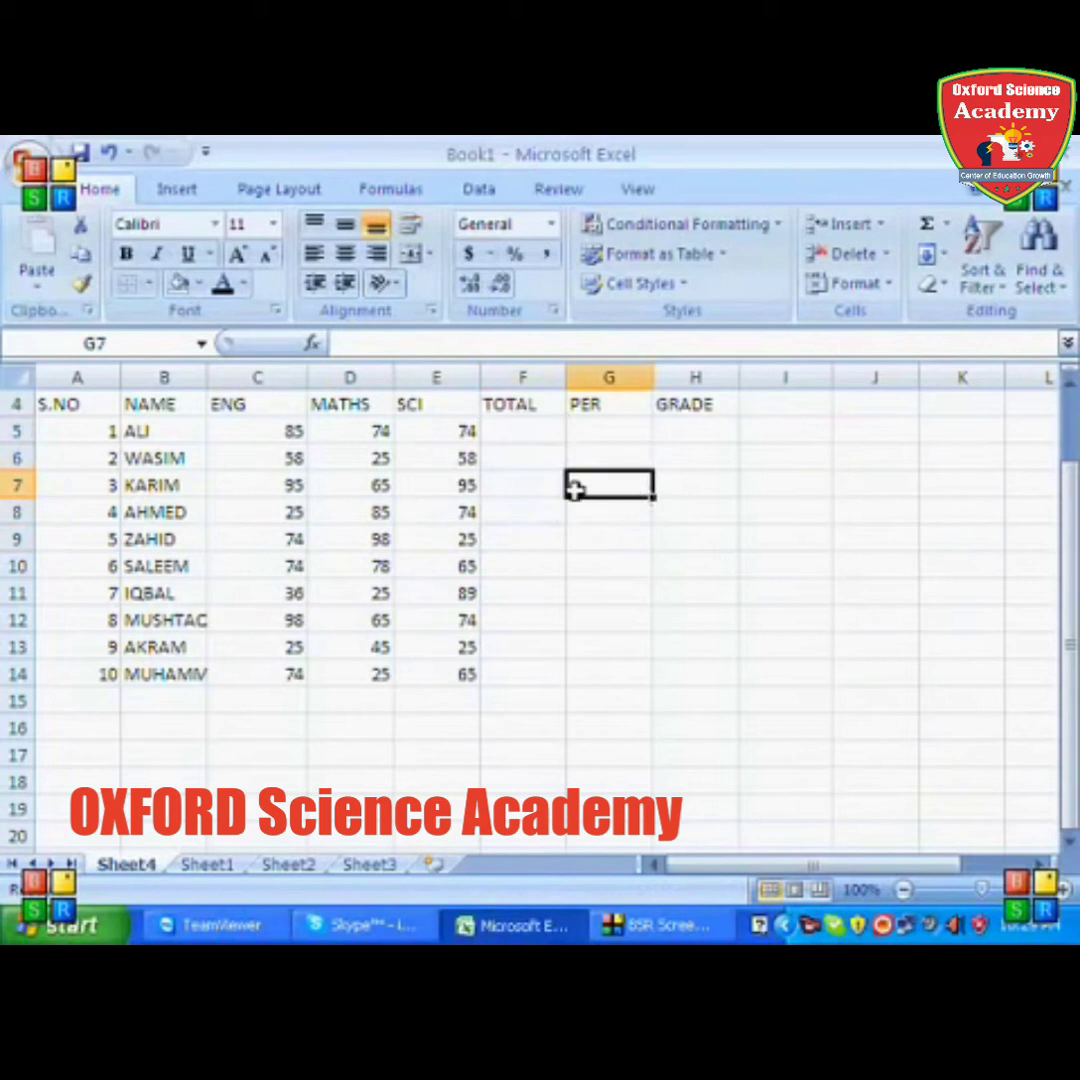
mouse_move(280, 432)
mouse_down()
mouse_move(437, 635)
mouse_move(436, 675)
mouse_move(523, 672)
mouse_up()
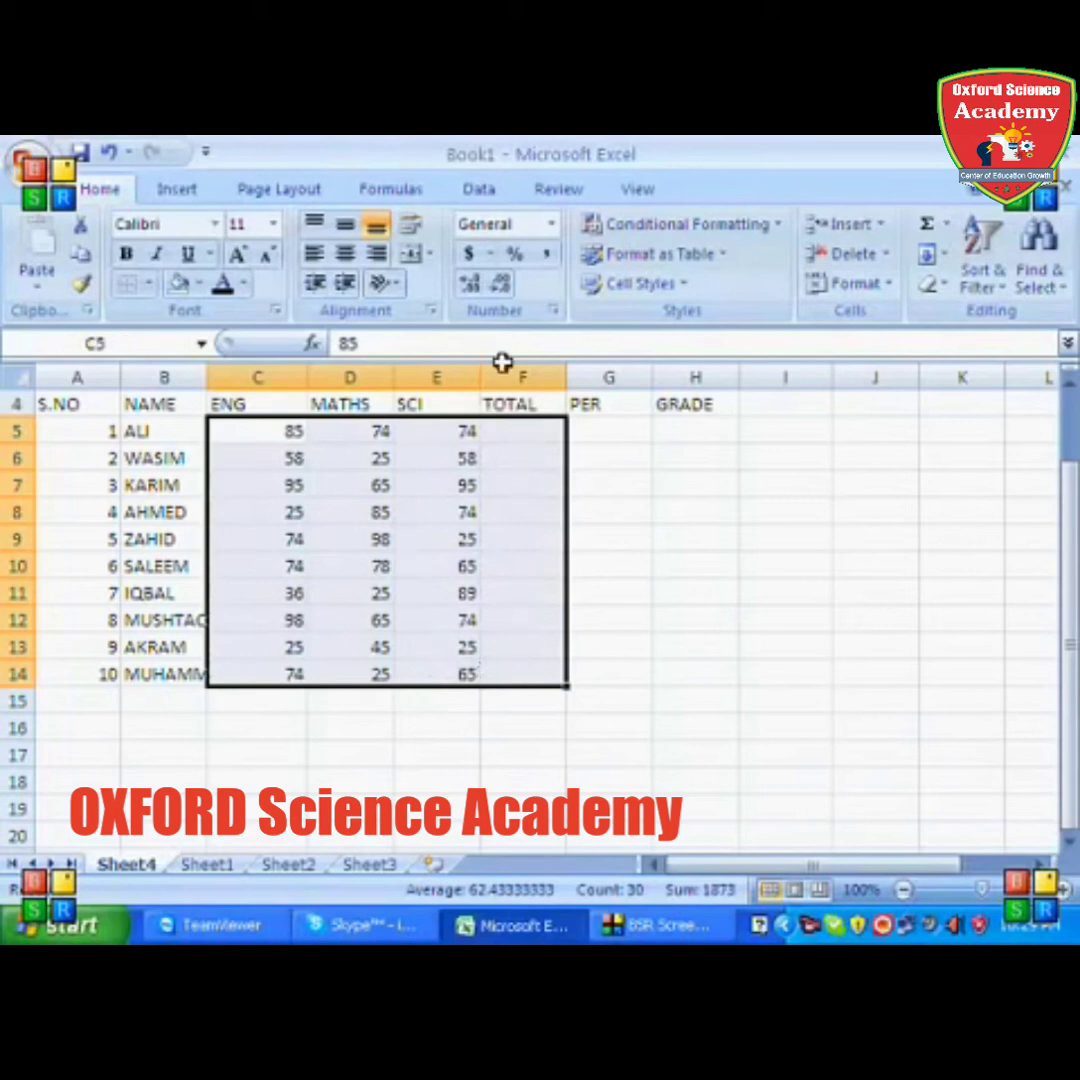
click(927, 228)
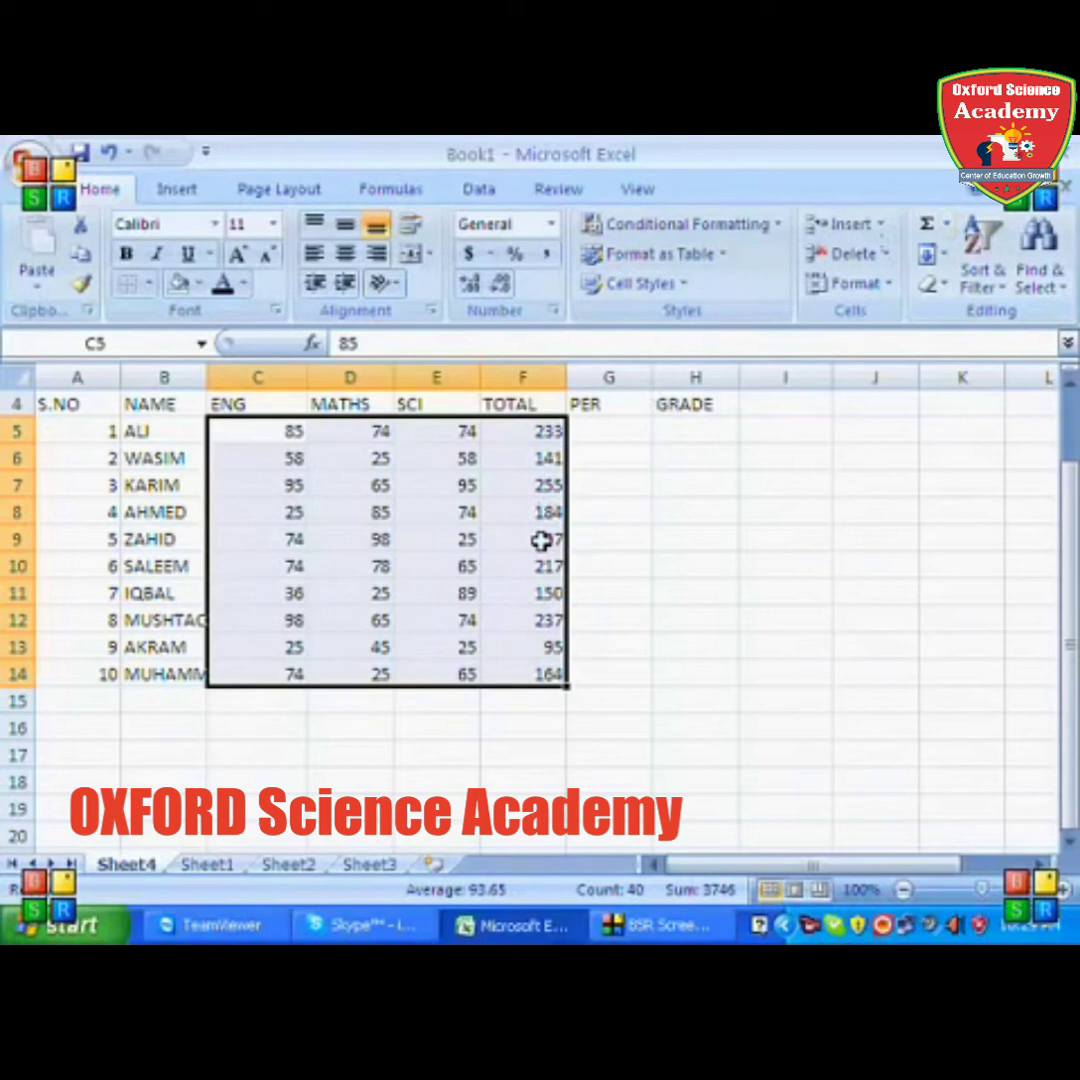
- Delete F6:F14 and drag F5's SUM formula down to F14 instead
click(620, 535)
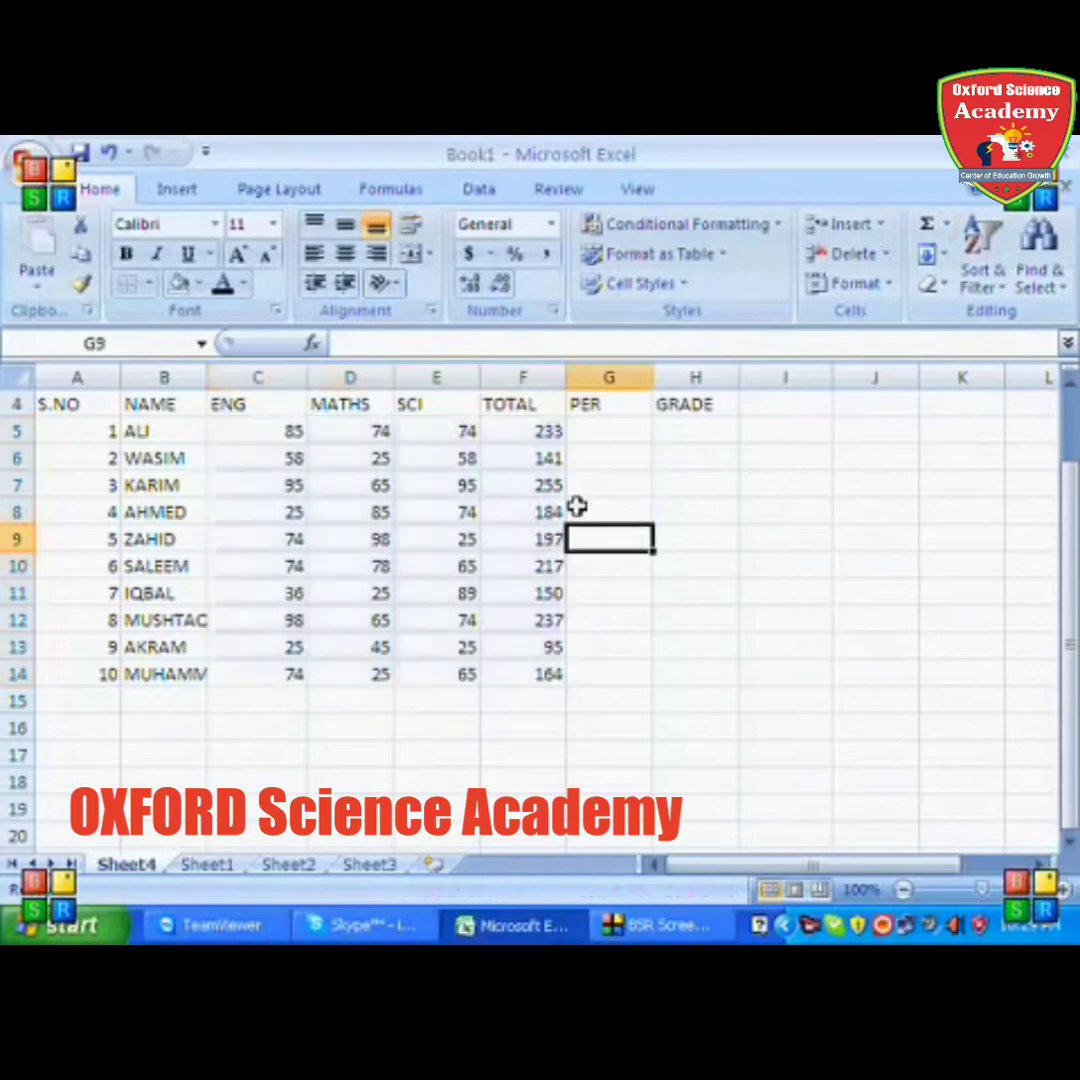
drag(540, 458, 570, 676)
key(Delete)
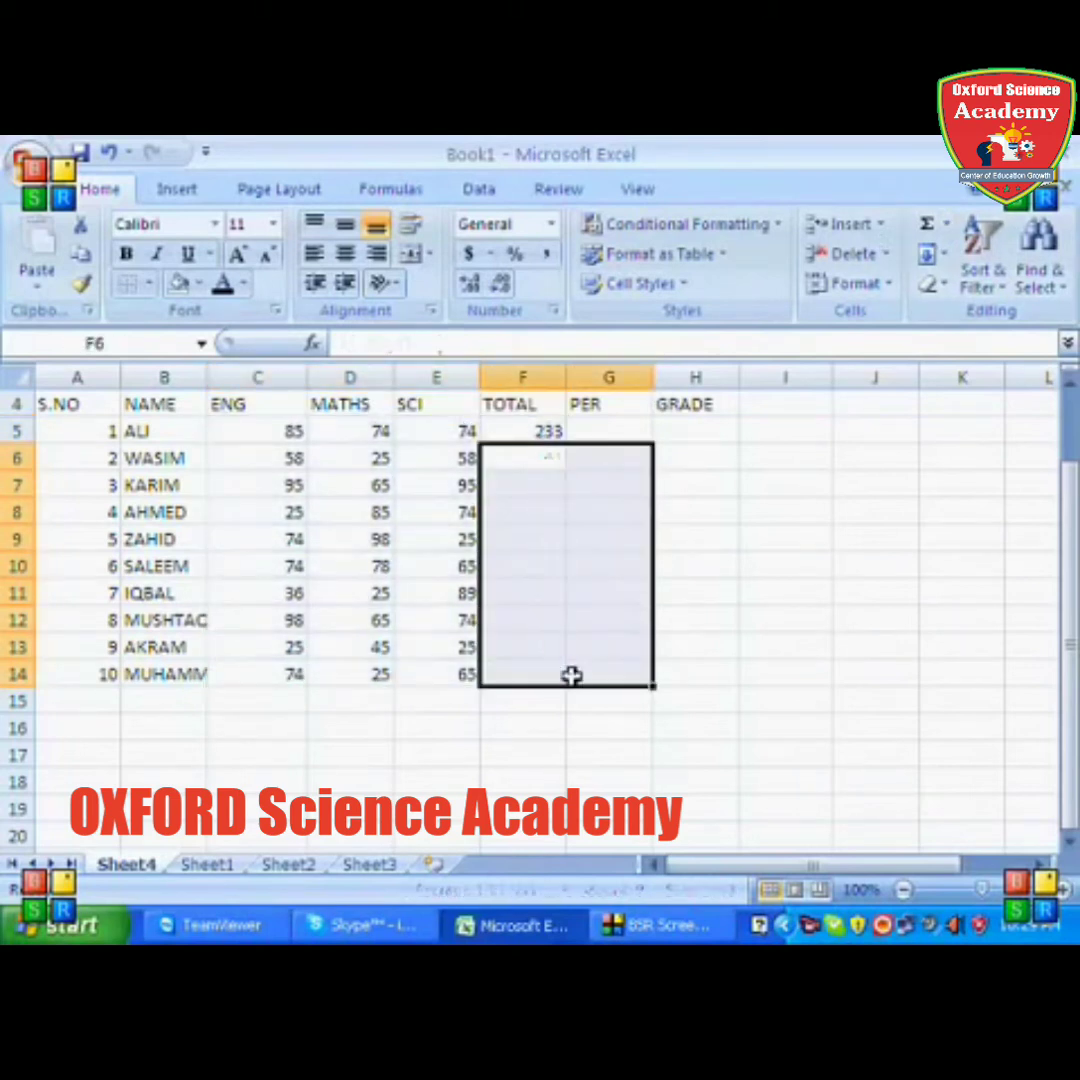
key(Up)
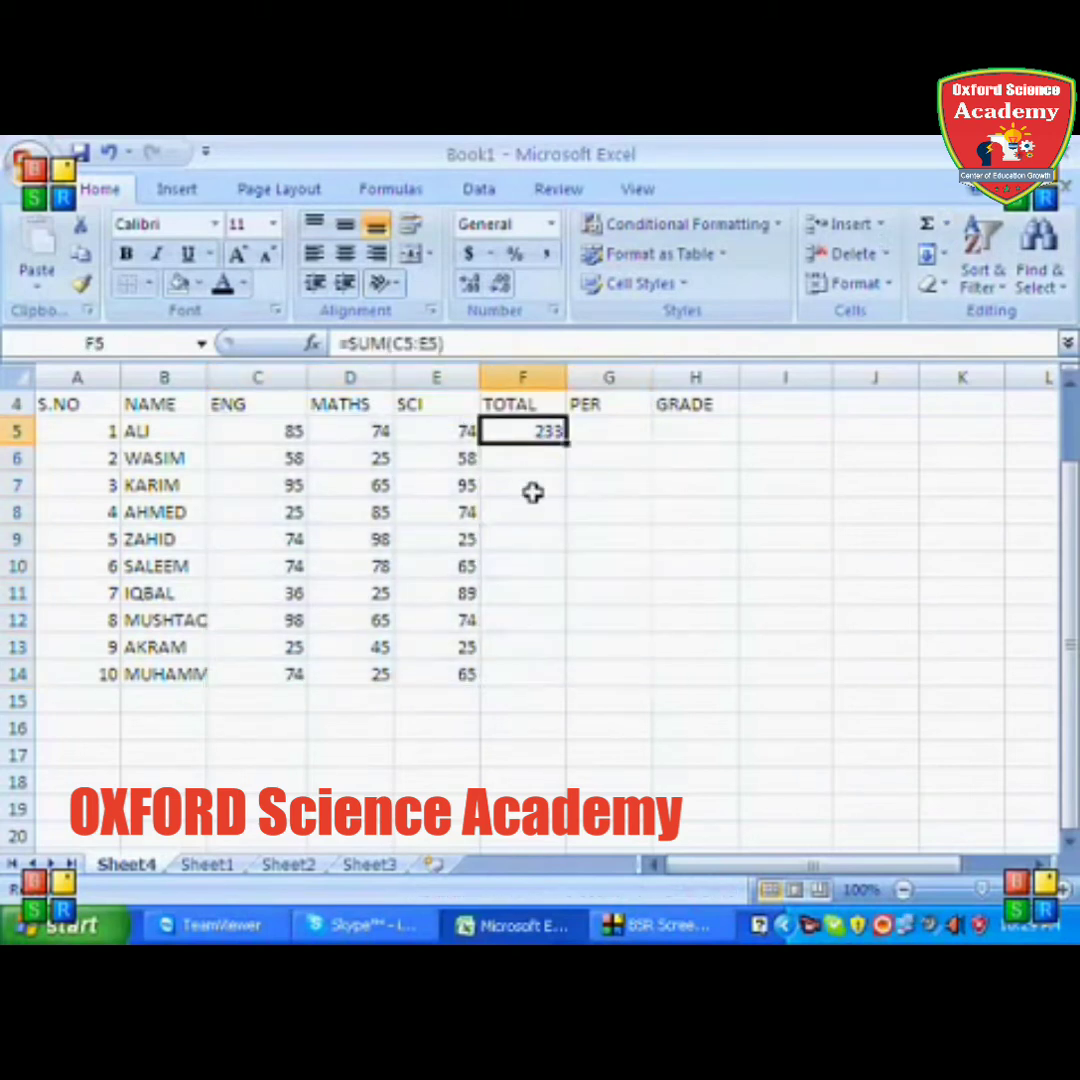
double_click(568, 445)
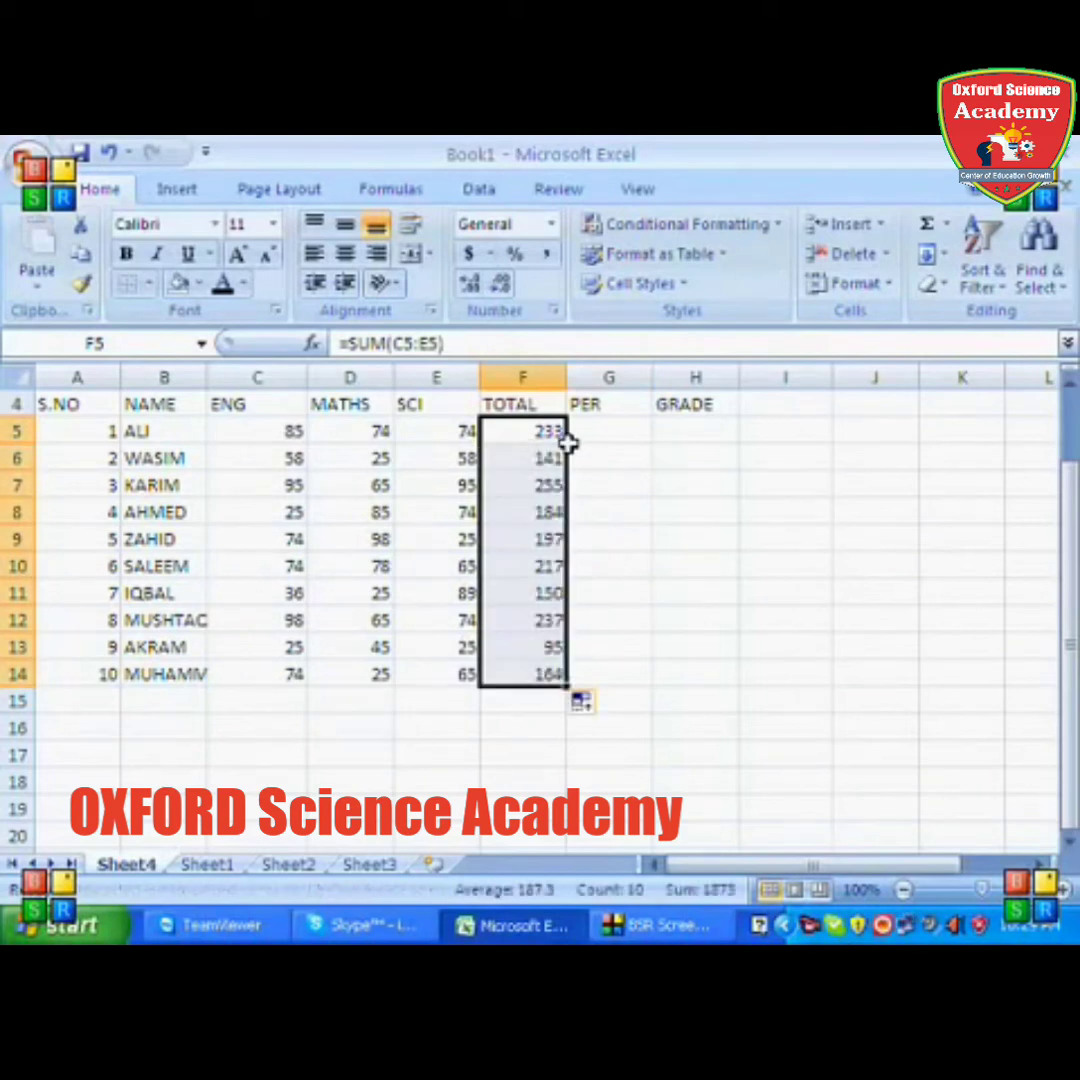
key(ctrl+z)
drag(568, 445, 568, 684)
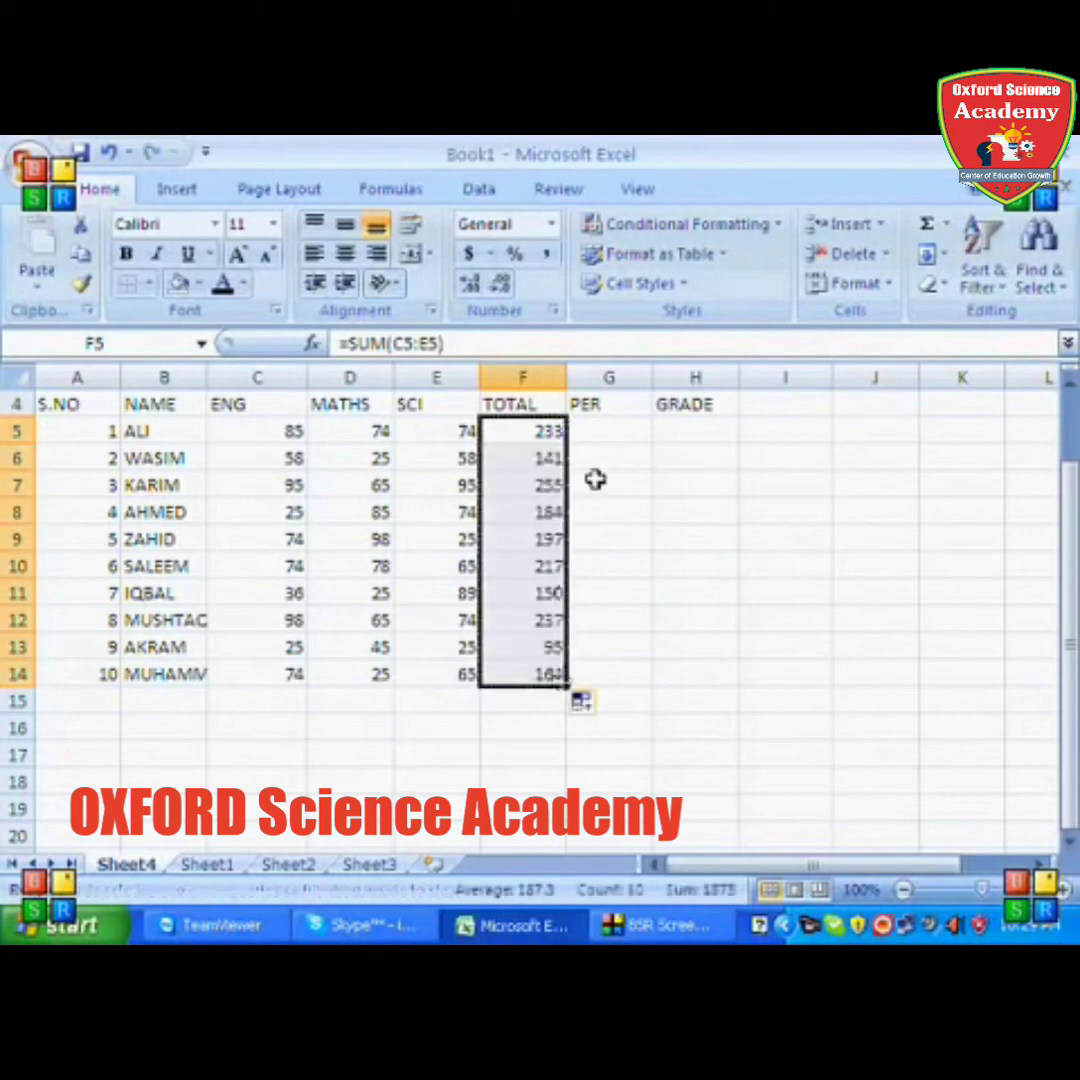
click(598, 433)
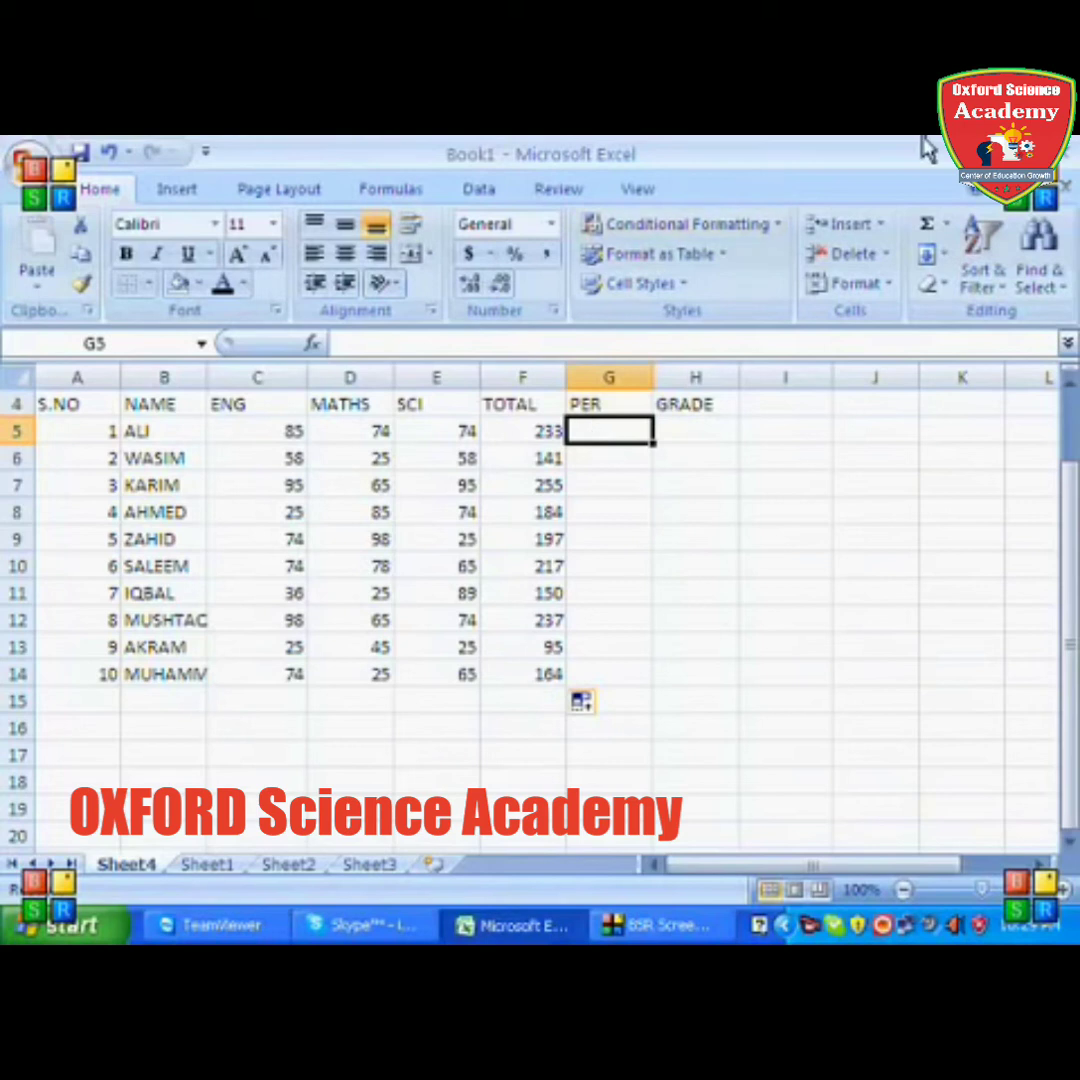
- Enter =F5/300*100 in G5 and fill the percentage down to G14
text(=)
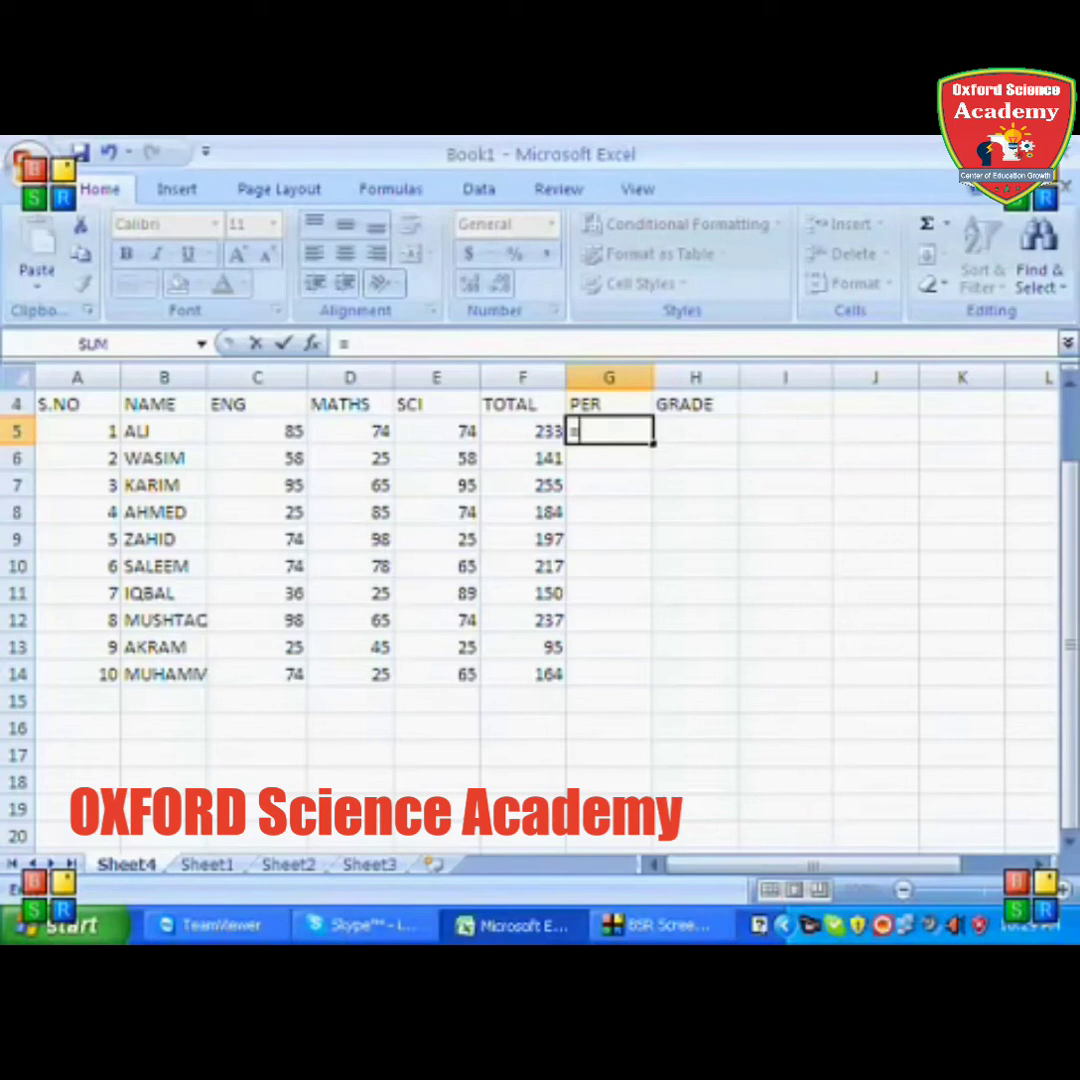
click(545, 431)
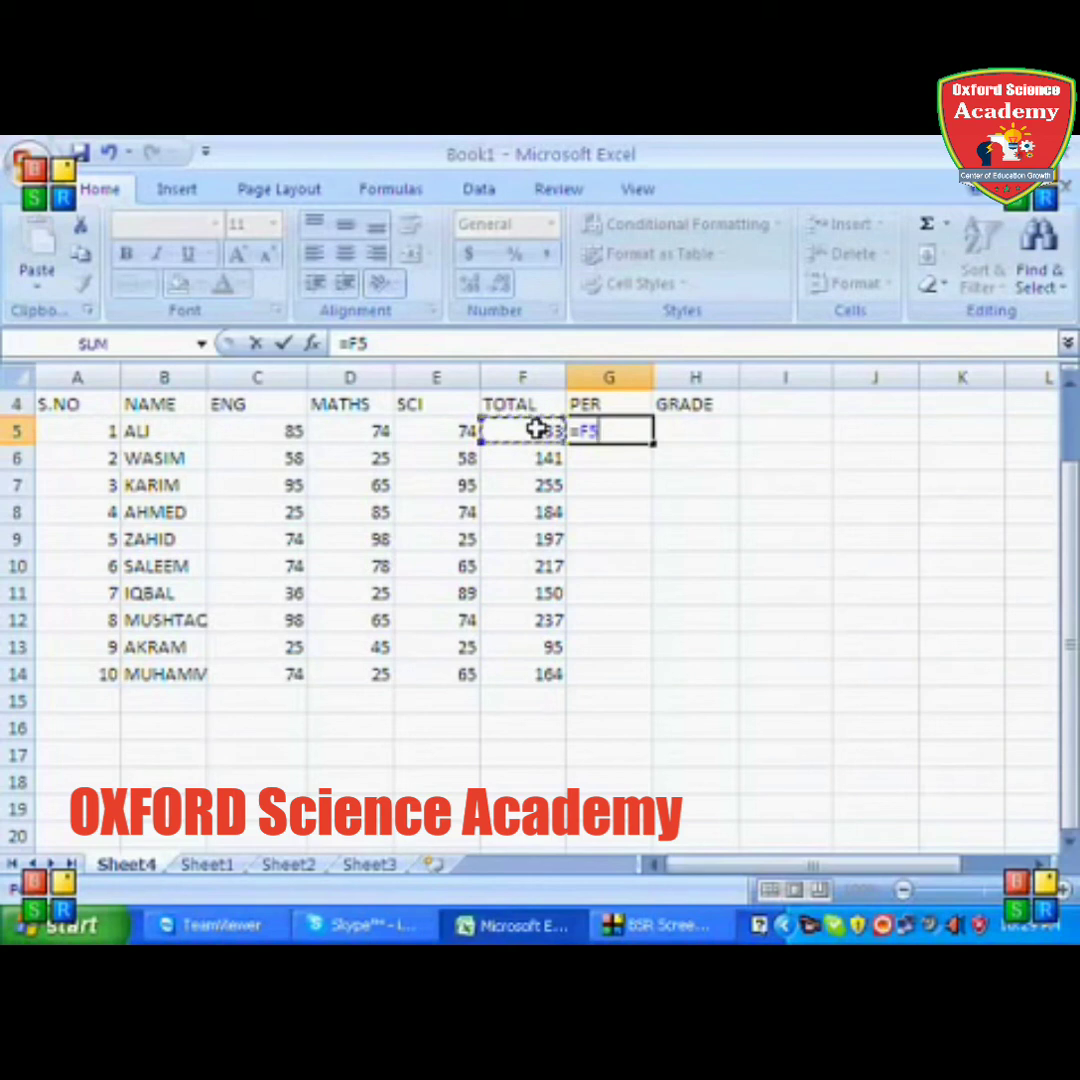
text(/)
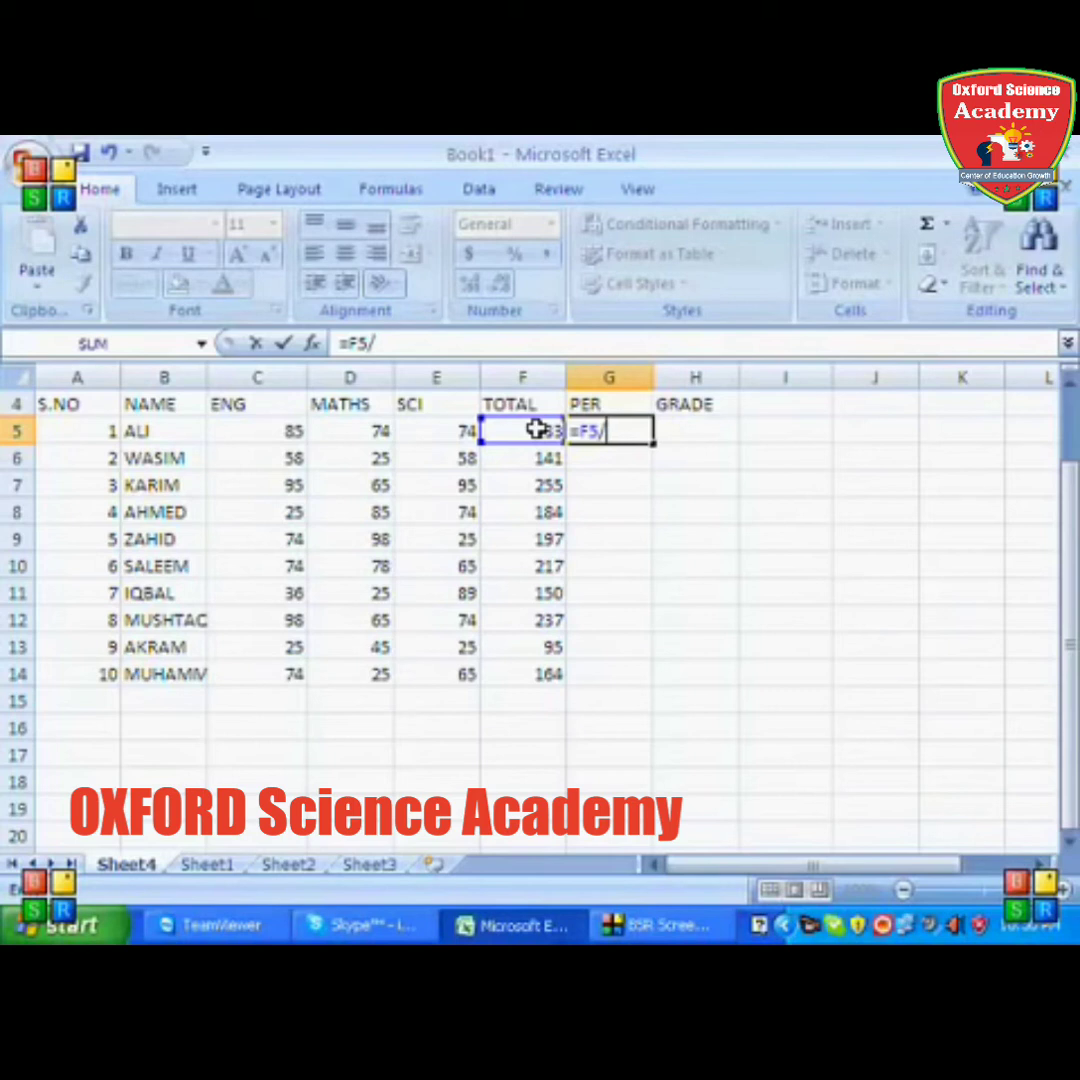
text(300)
text(")
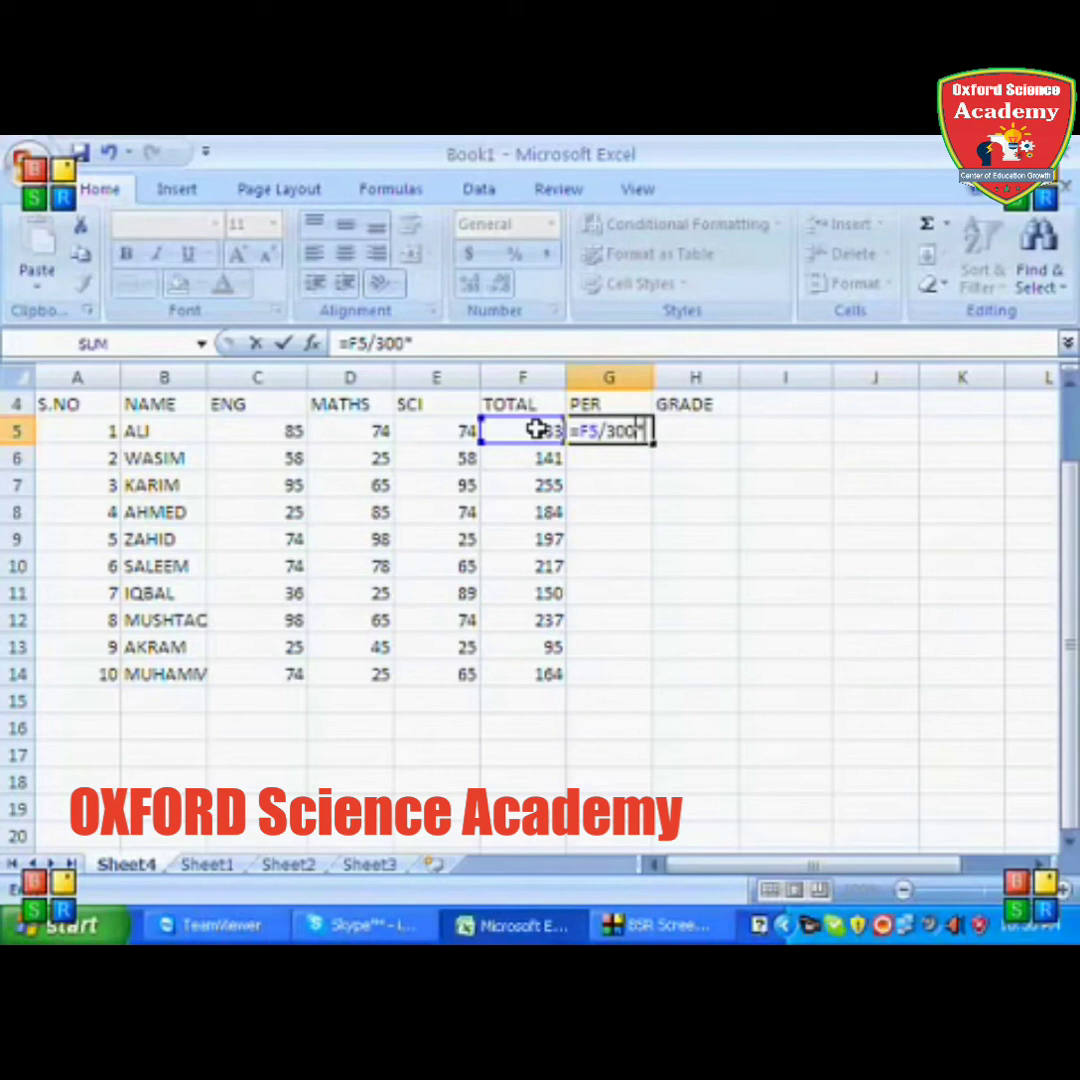
text(100)
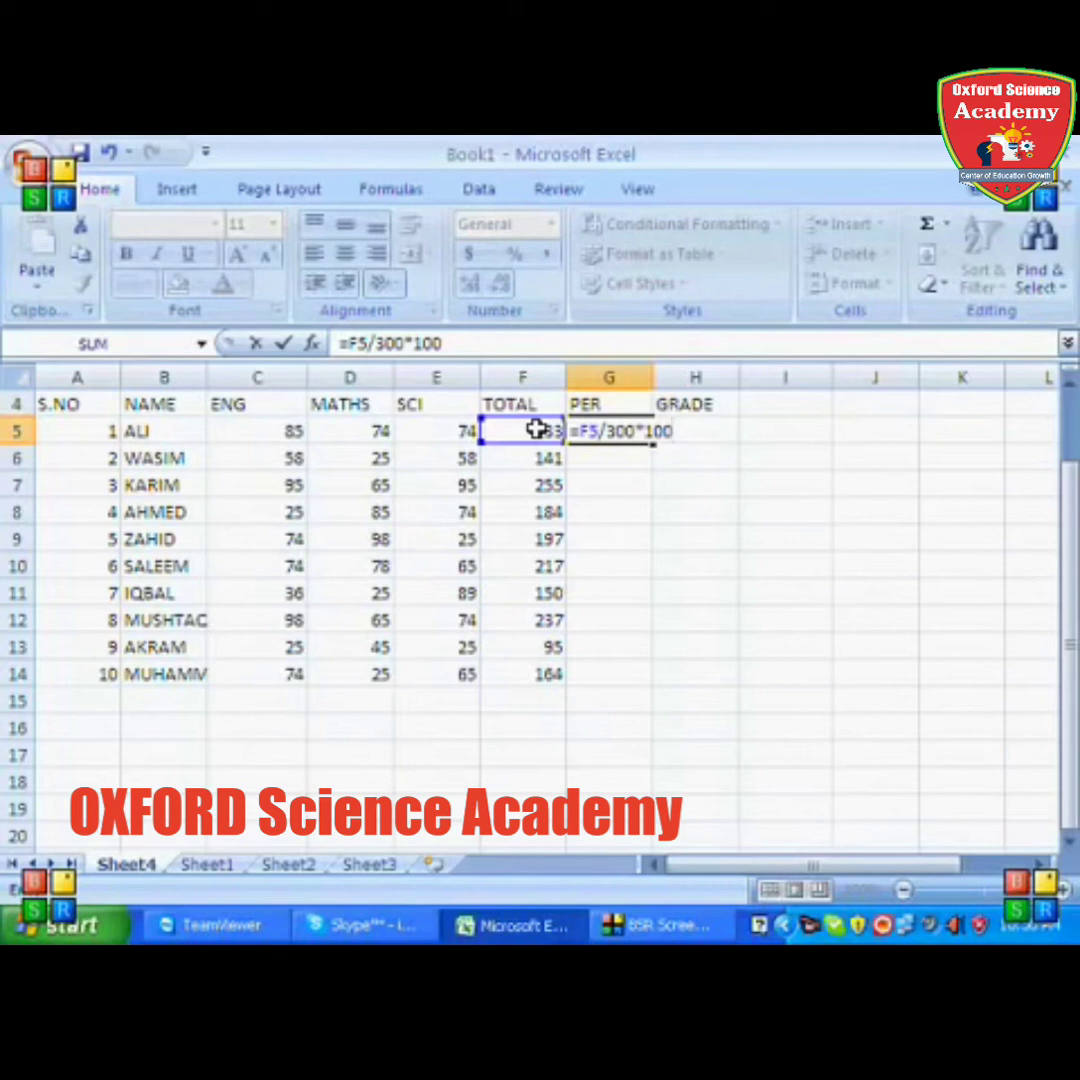
key(Return)
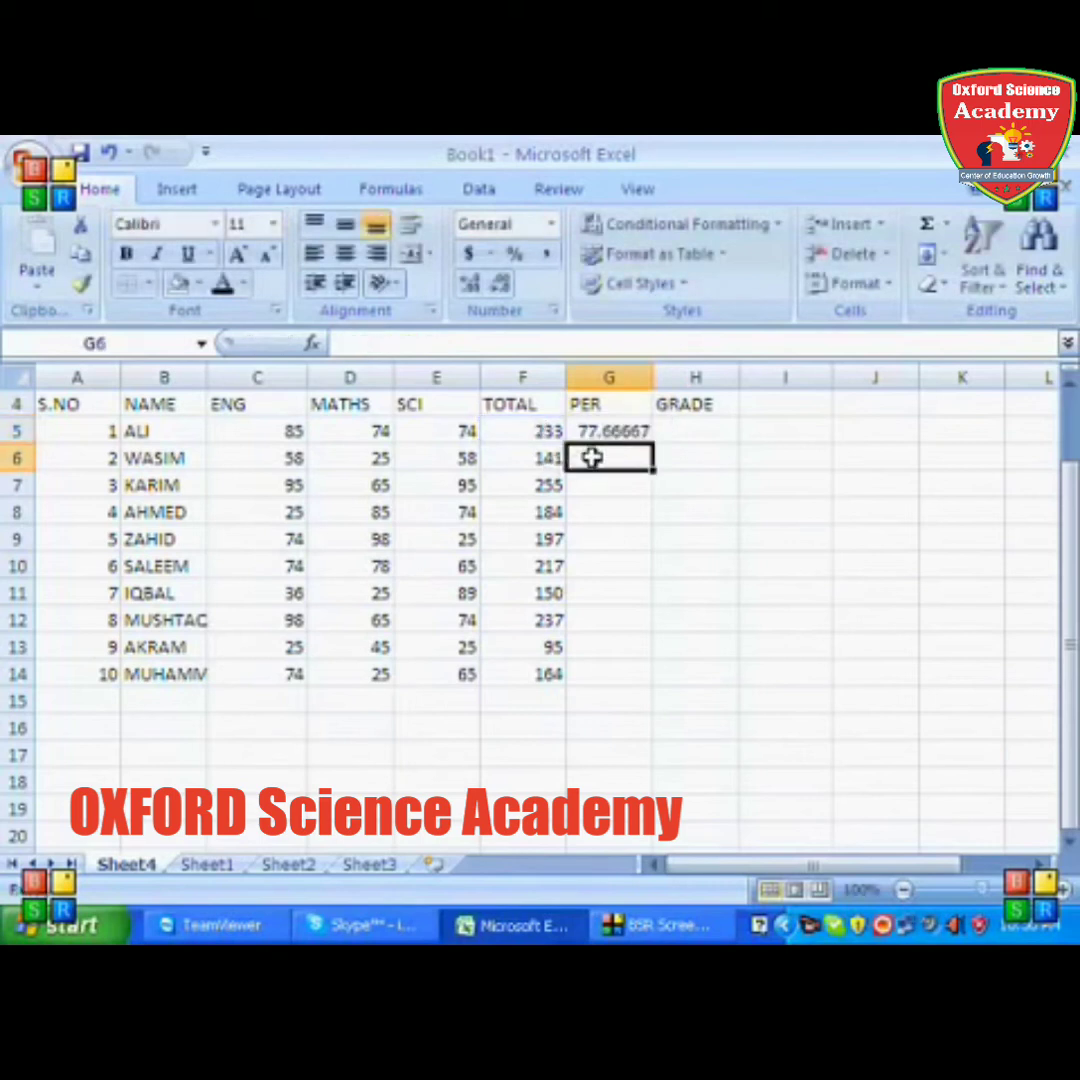
click(628, 432)
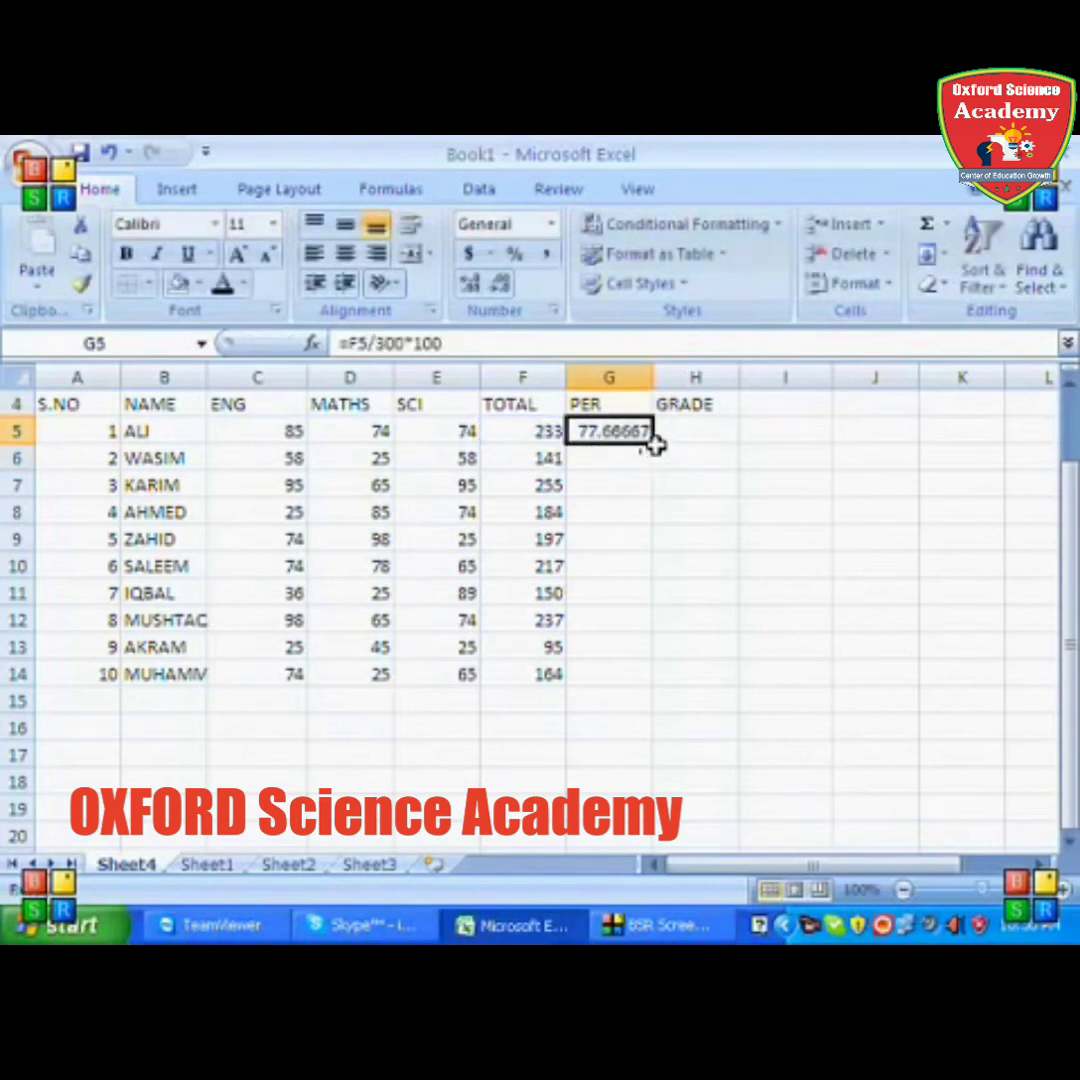
drag(653, 444, 652, 680)
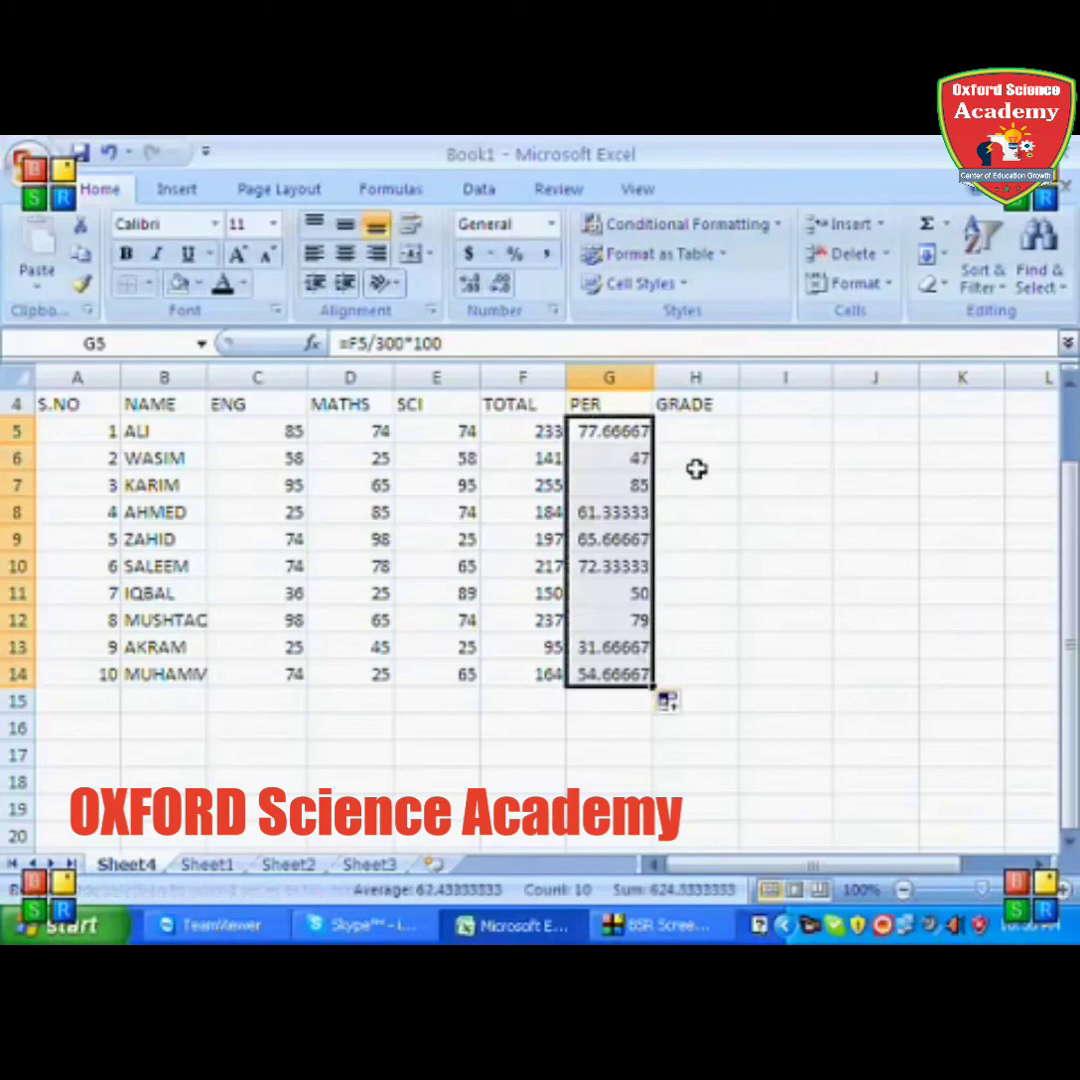
click(695, 433)
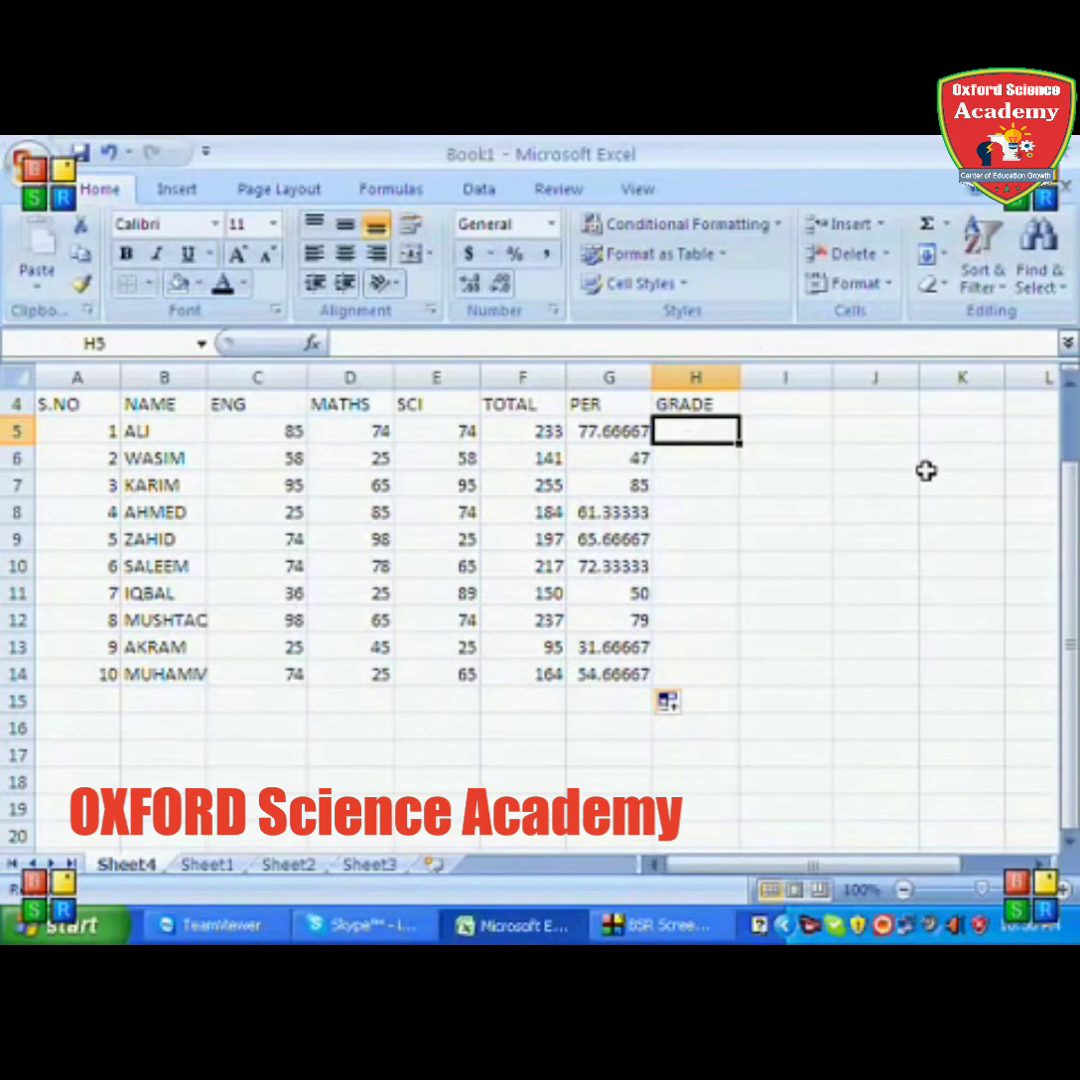
key(Right)
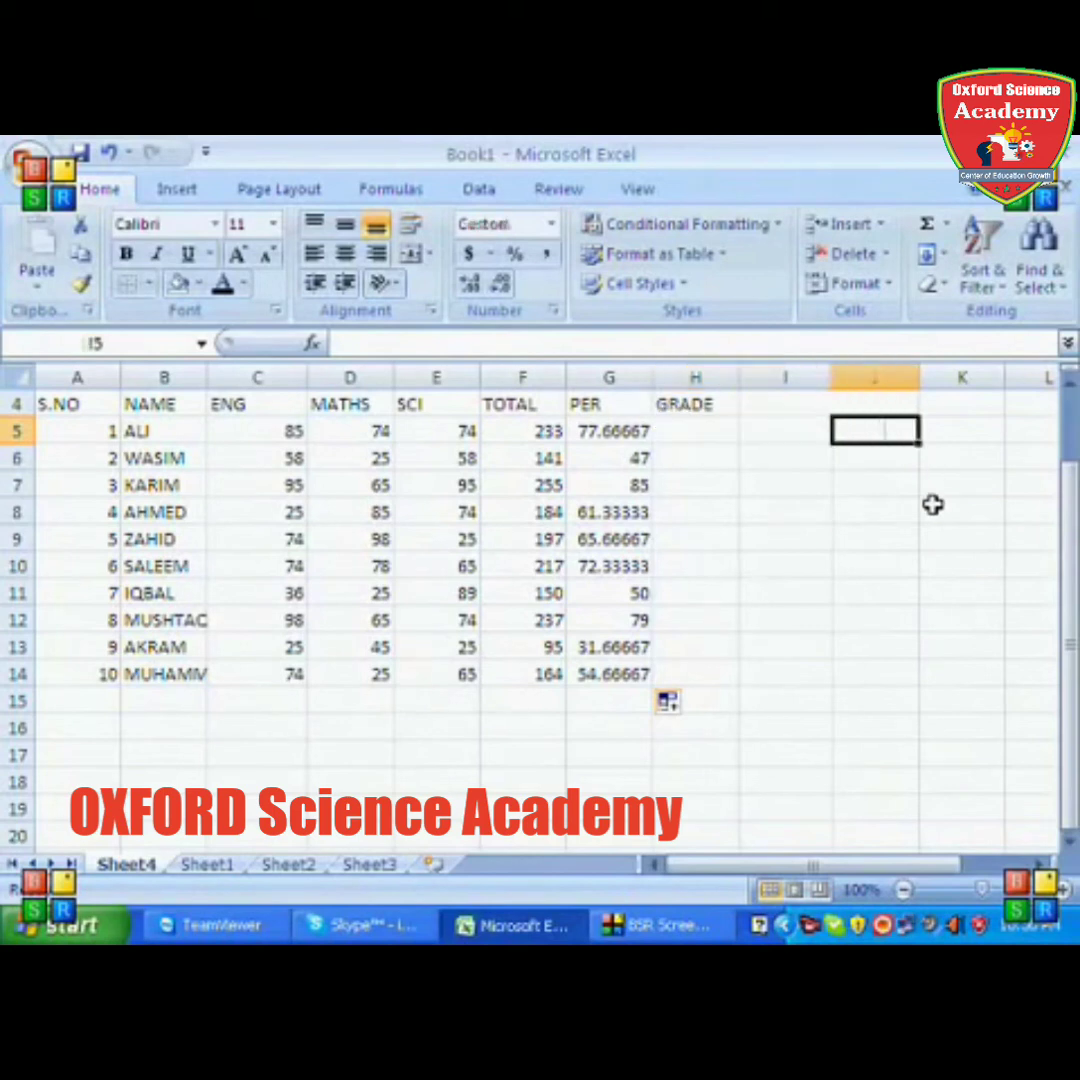
key(Right)
key(Right)
key(Right)
key(Left)
key(Left)
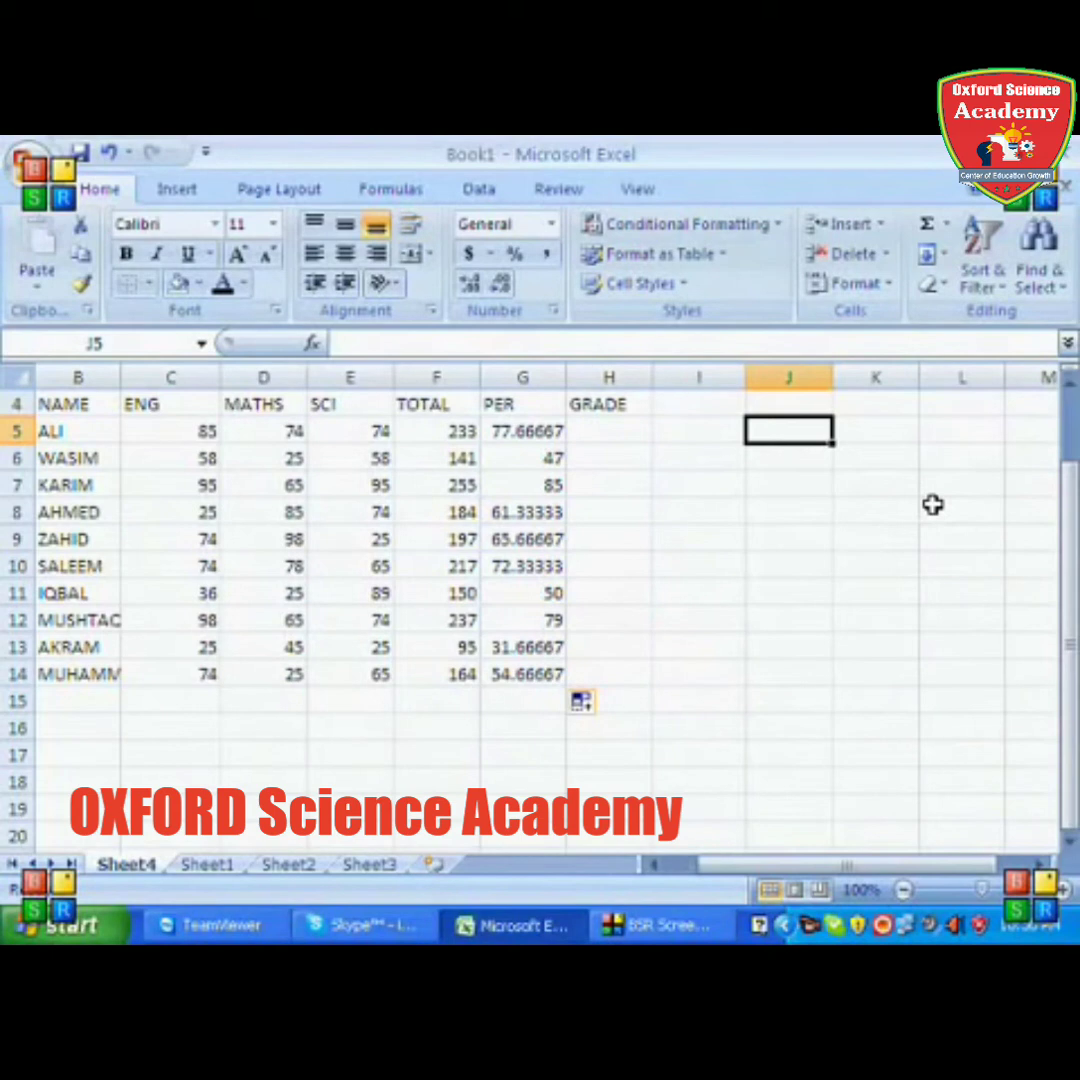
text(>)
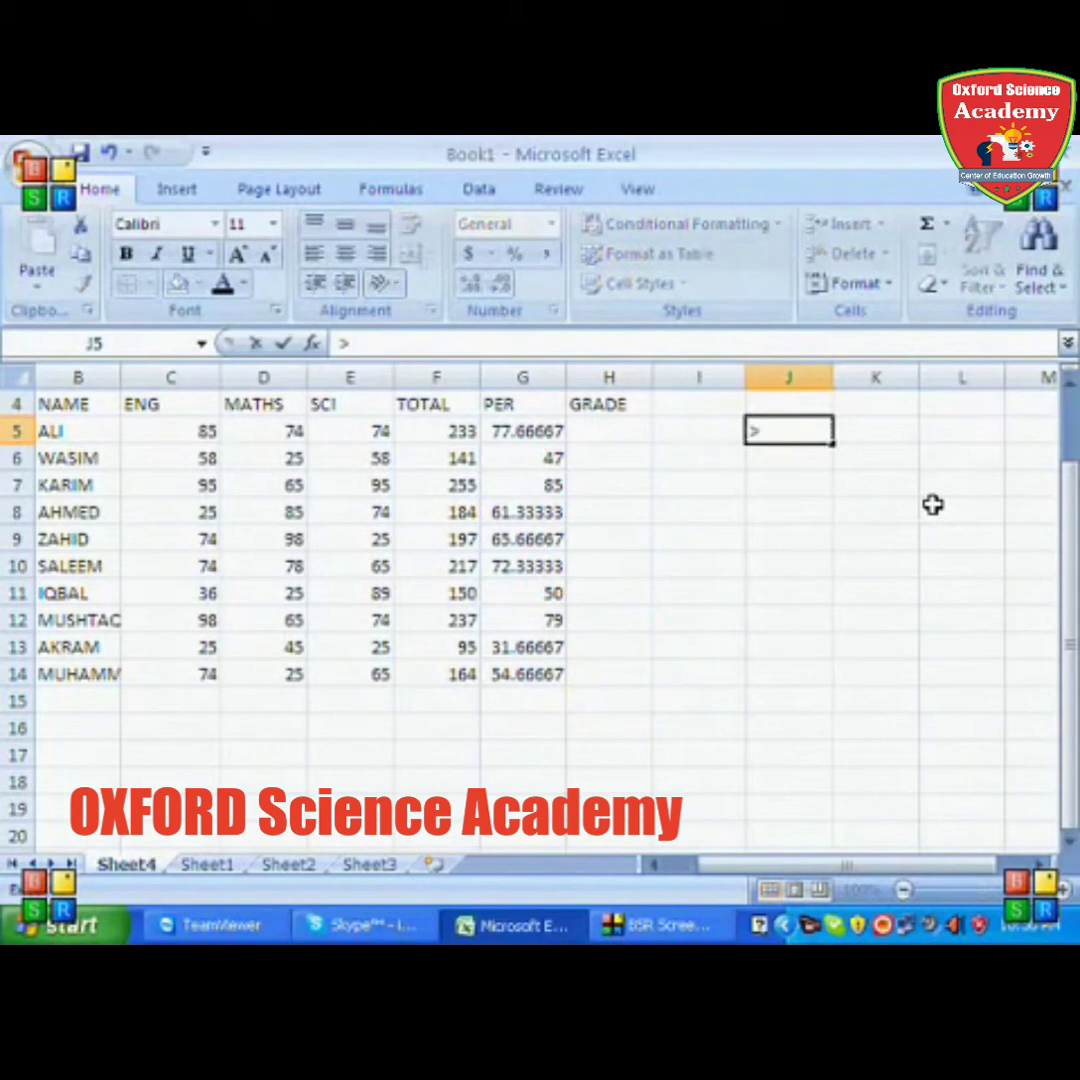
key(Return)
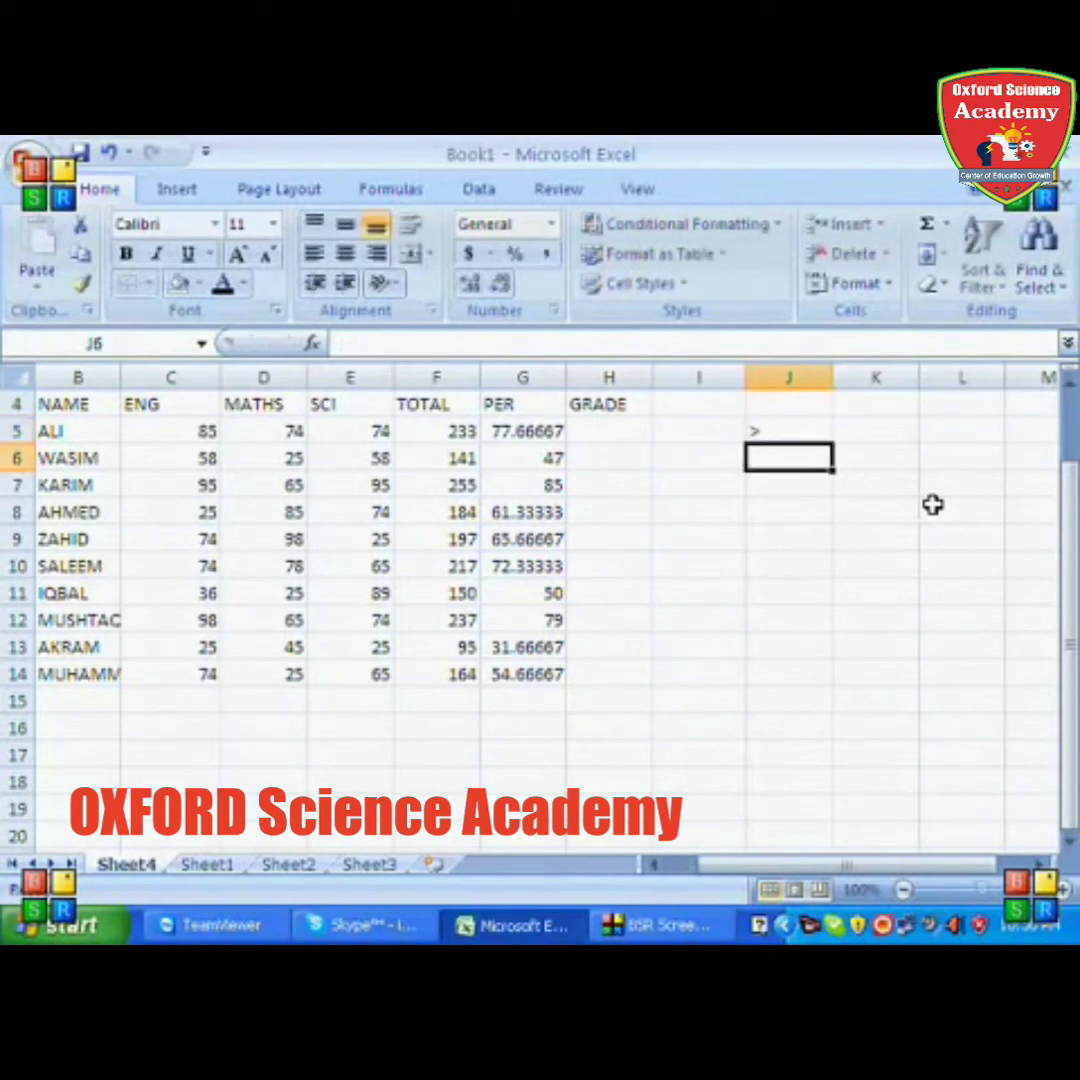
text(<)
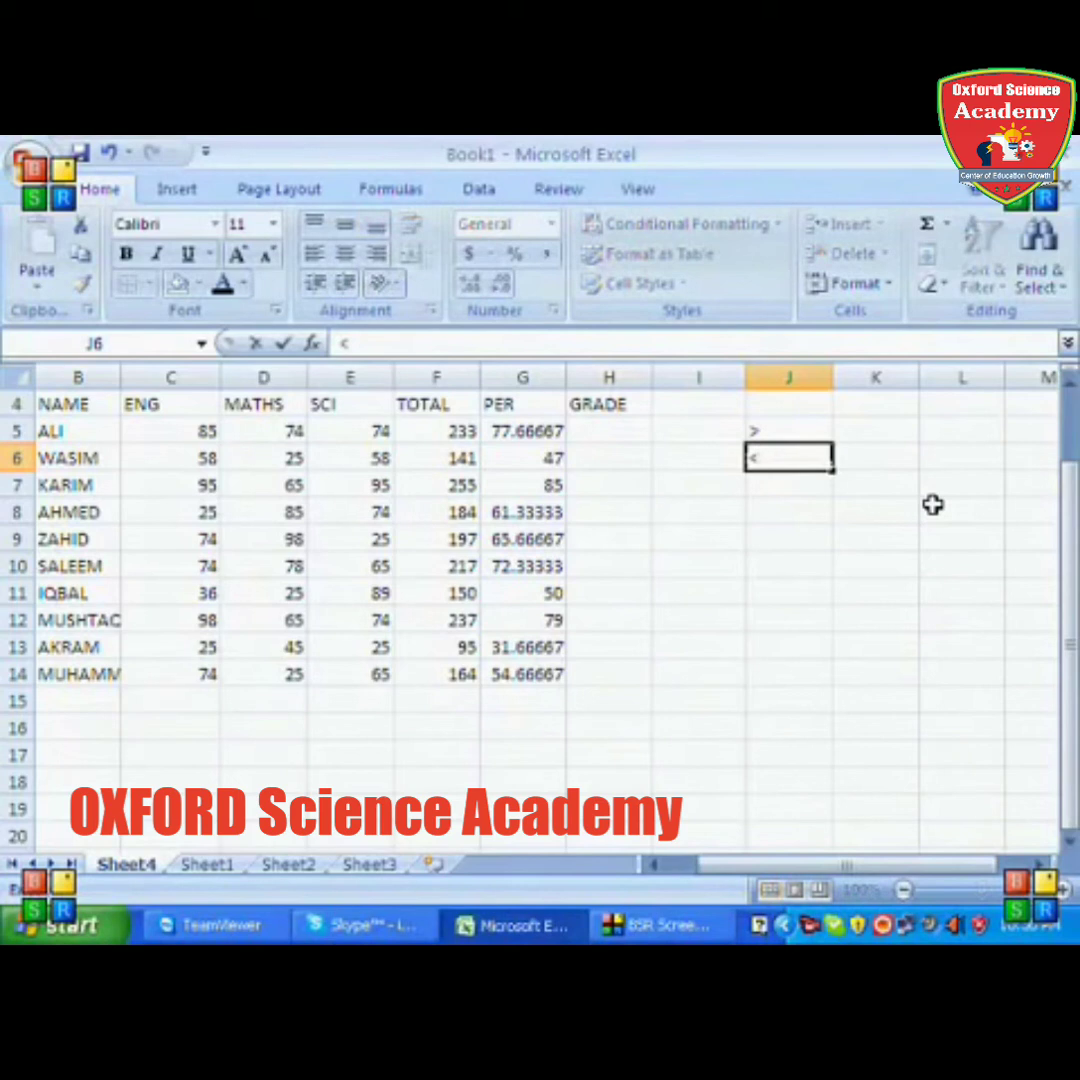
key(Return)
key(Up)
key(Up)
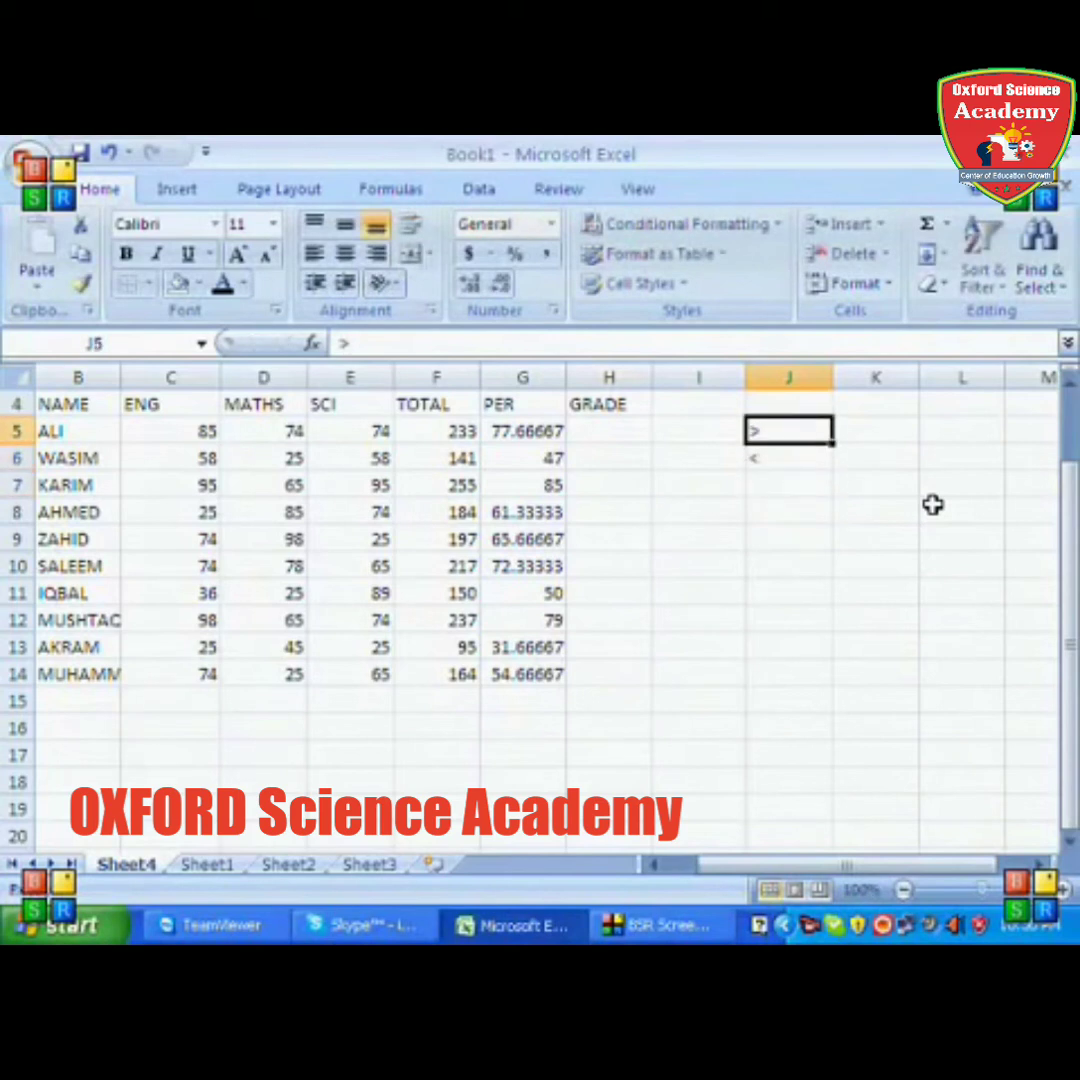
key(F2)
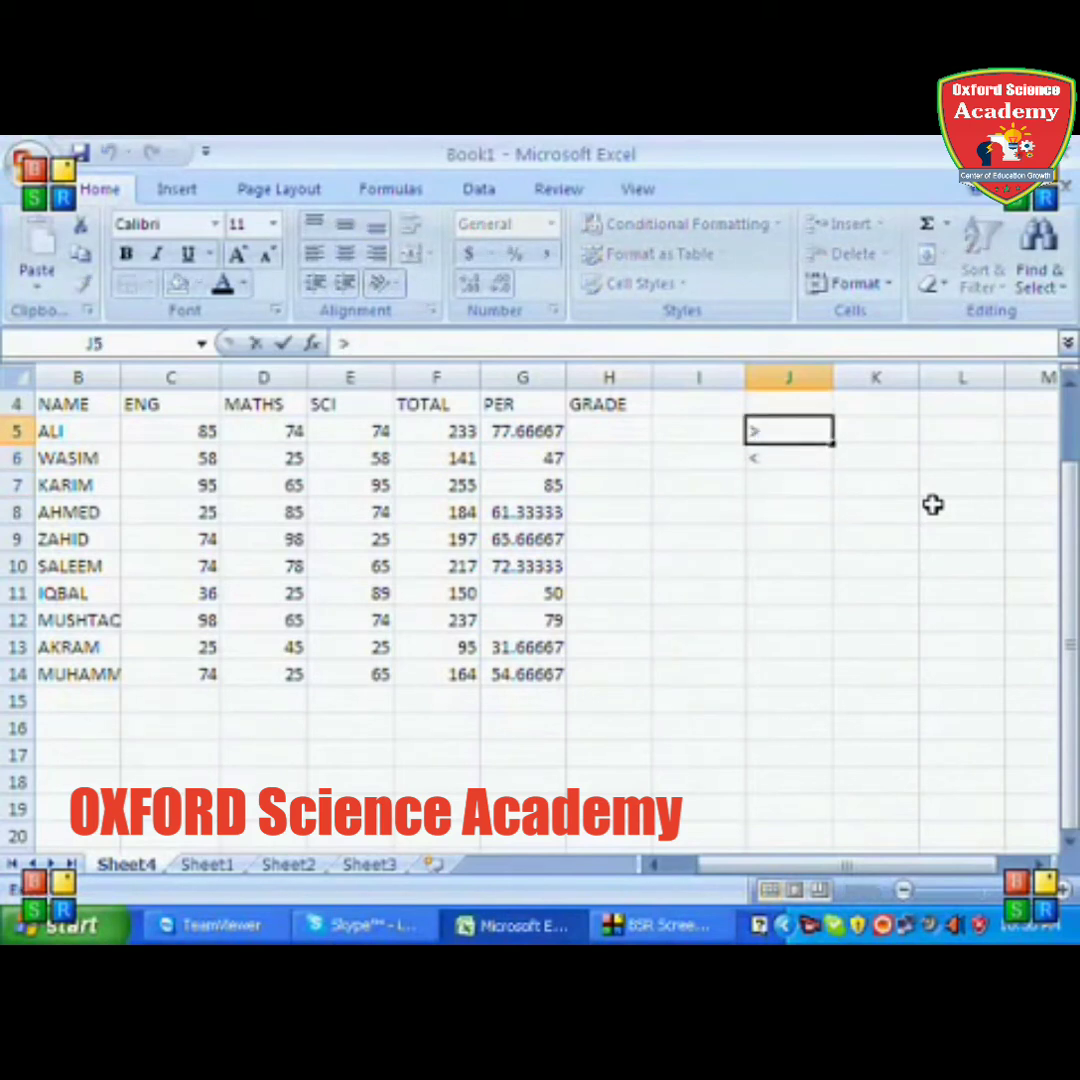
text(60)
key(Return)
key(Up)
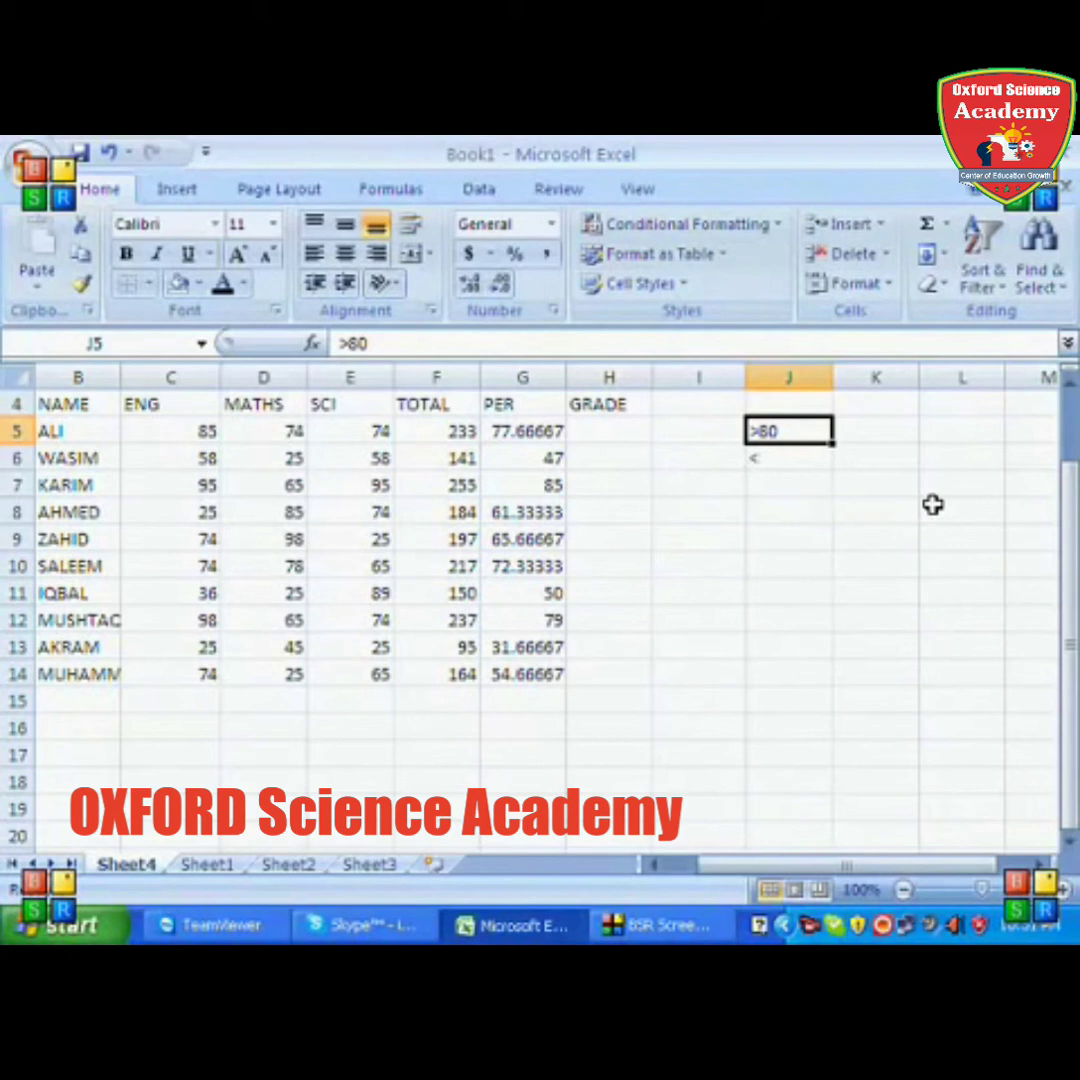
key(Down)
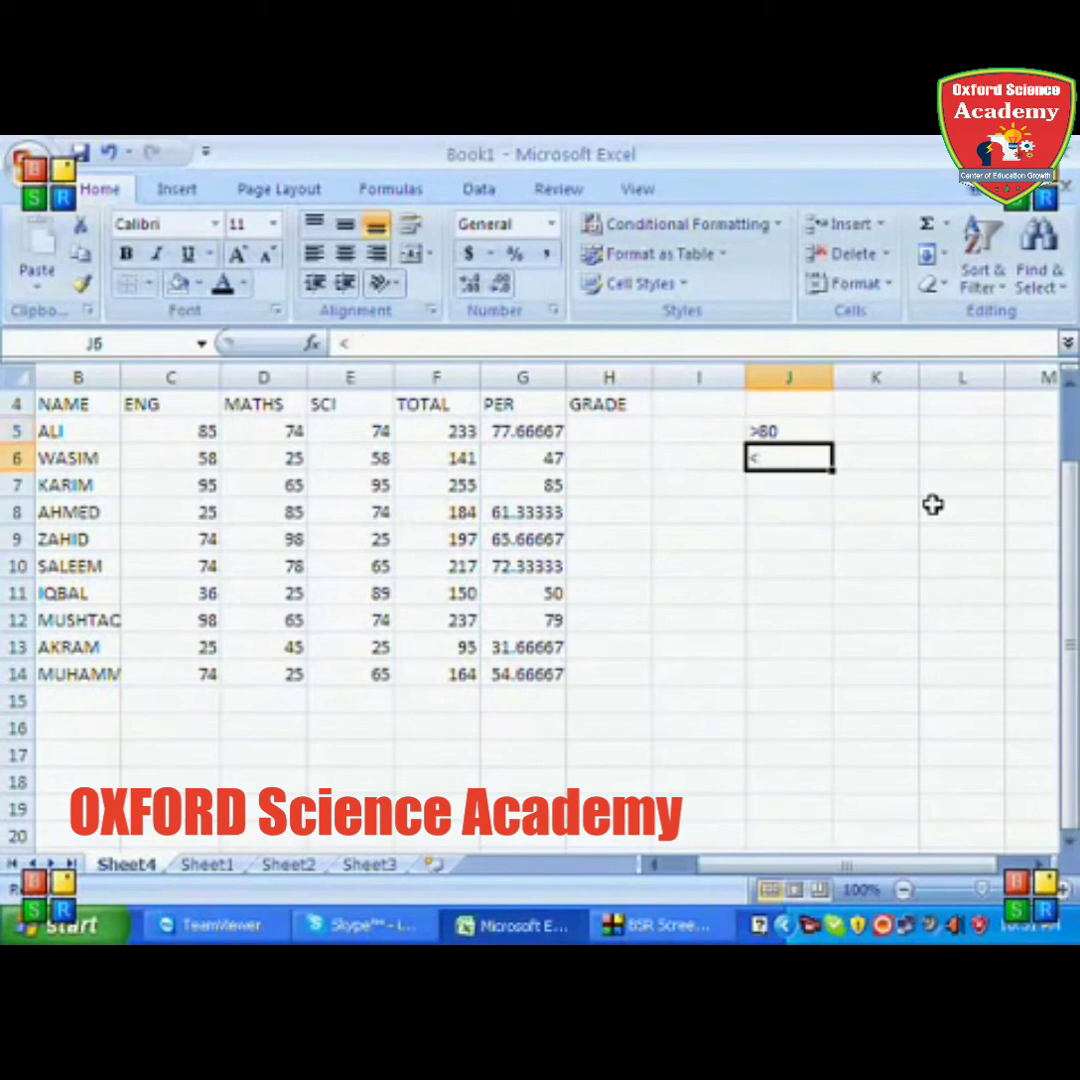
text(<80)
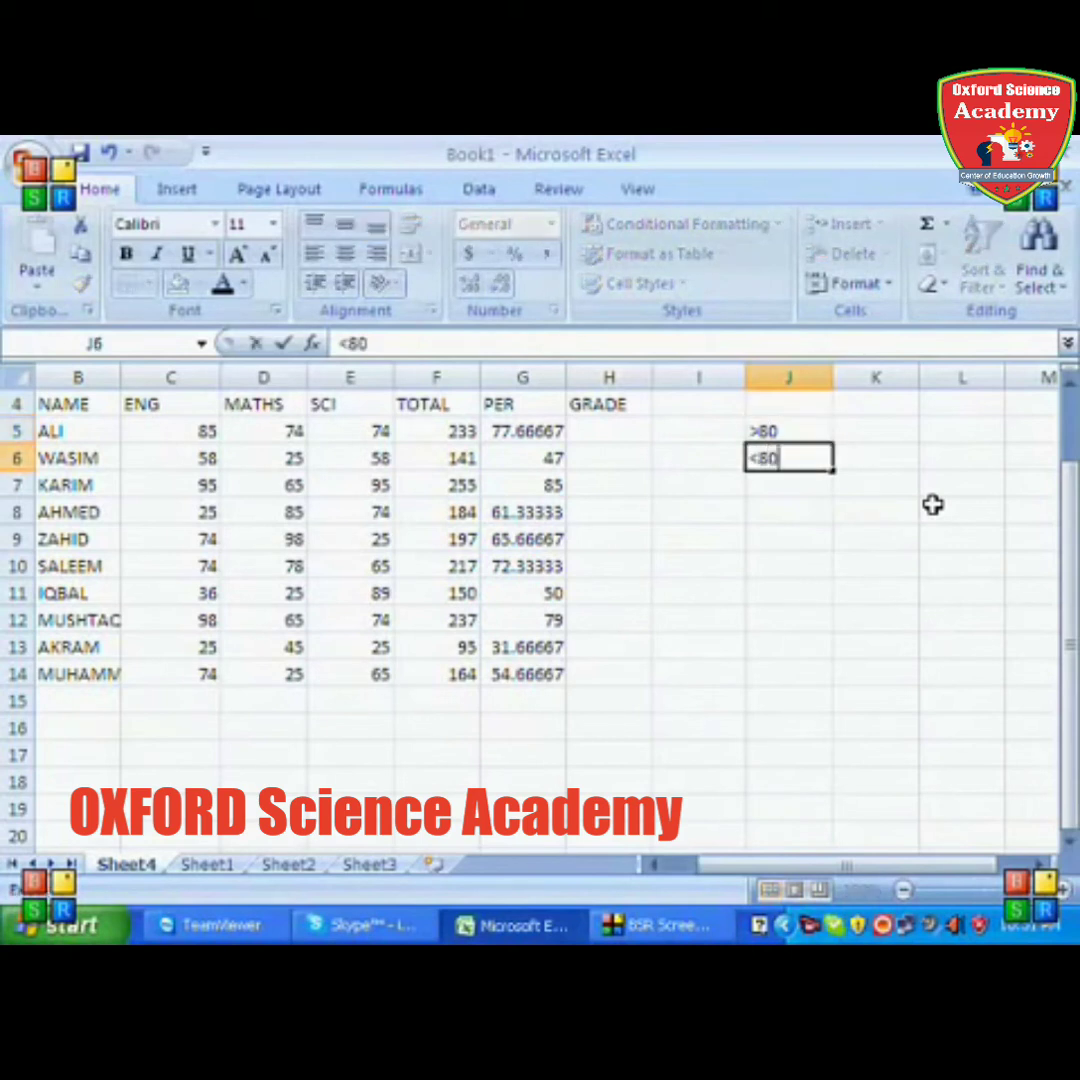
key(Return)
key(Up)
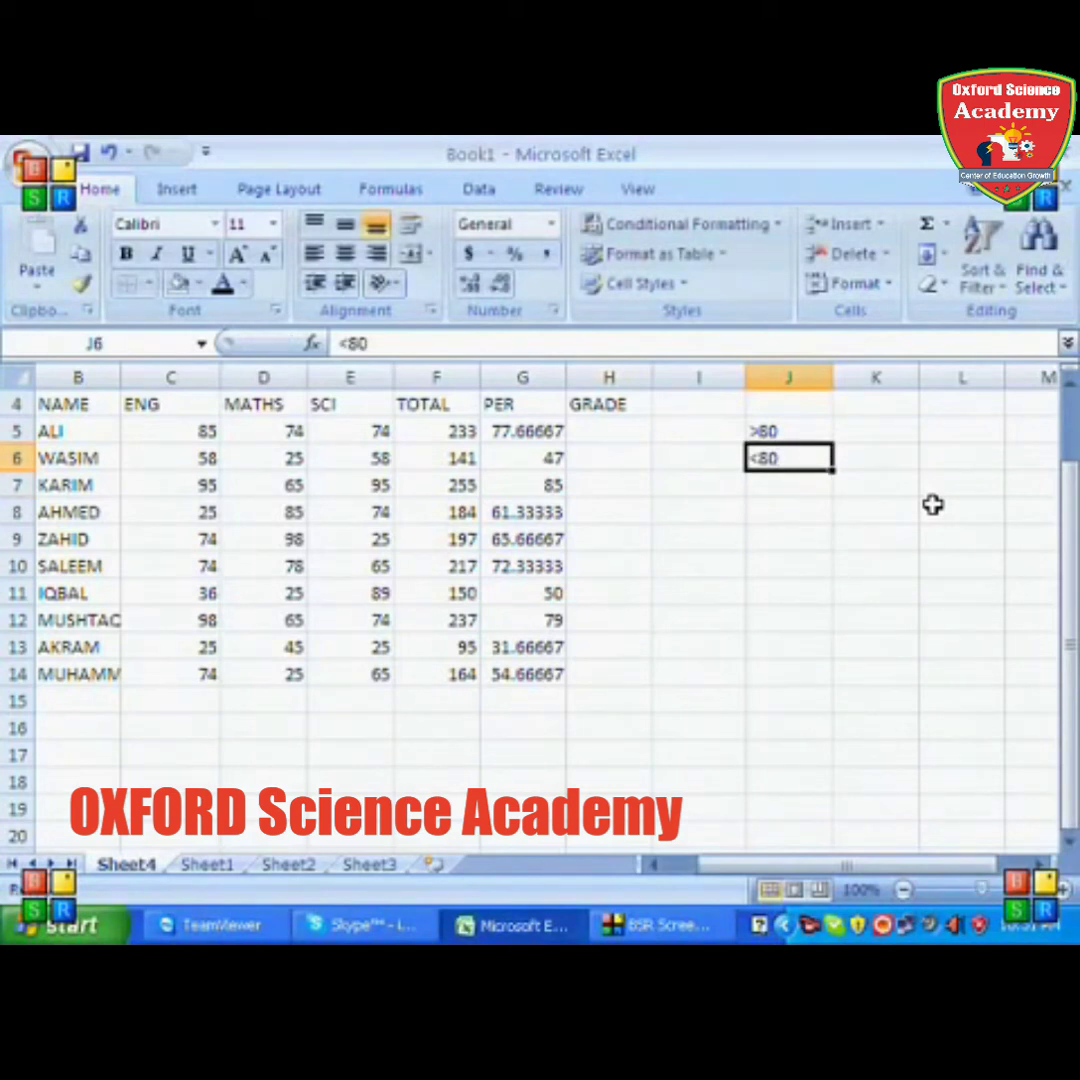
key(Down)
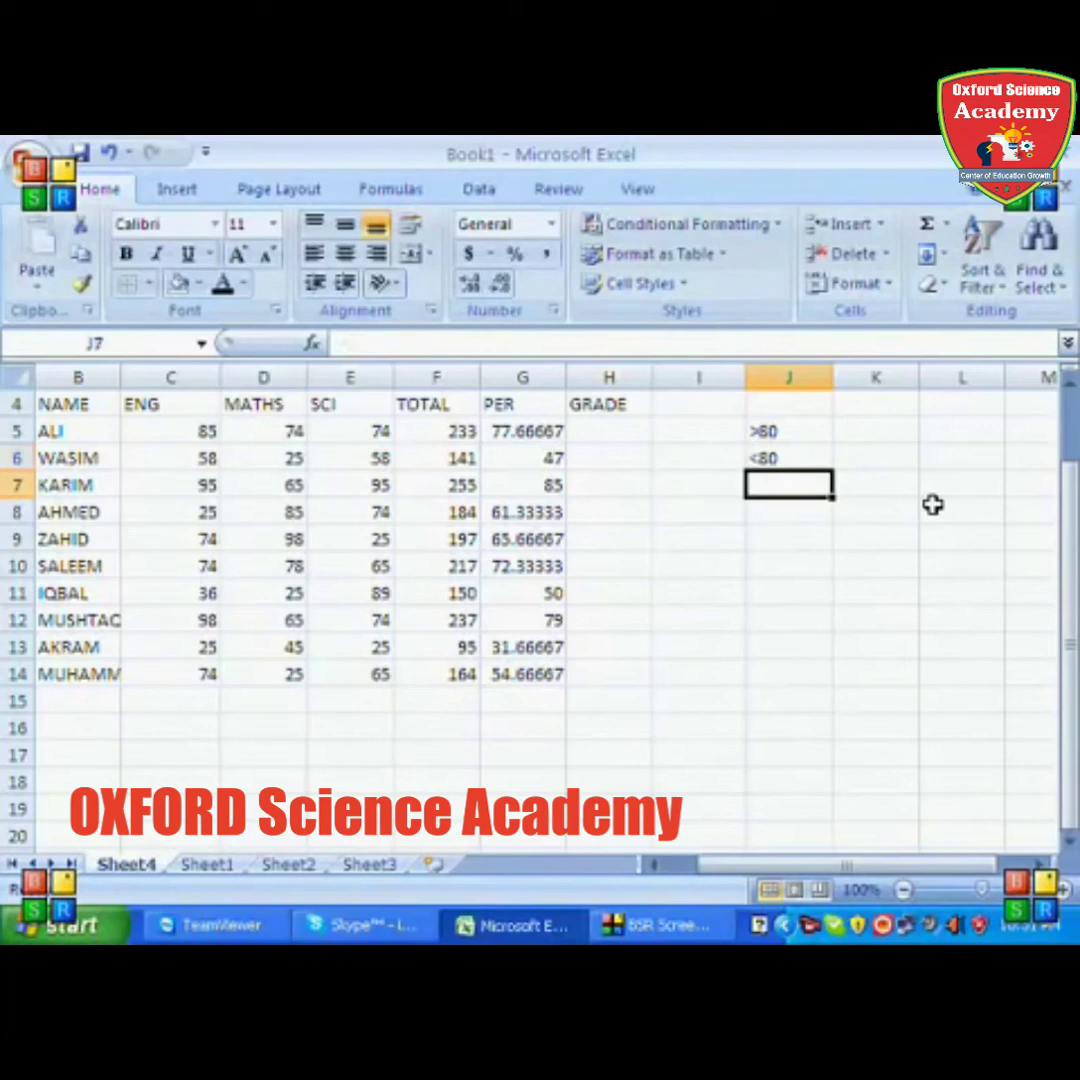
text(>=80)
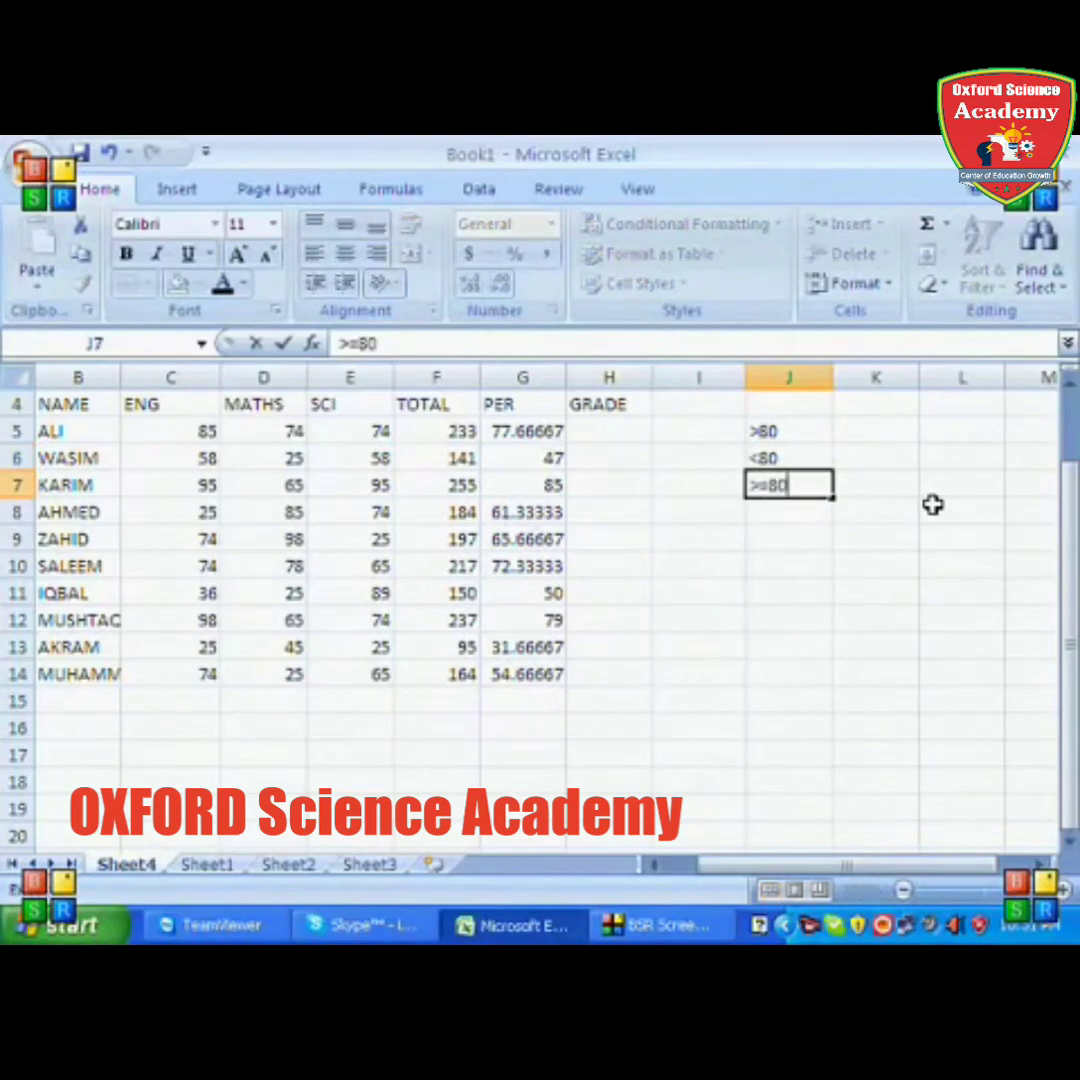
key(Return)
key(Up)
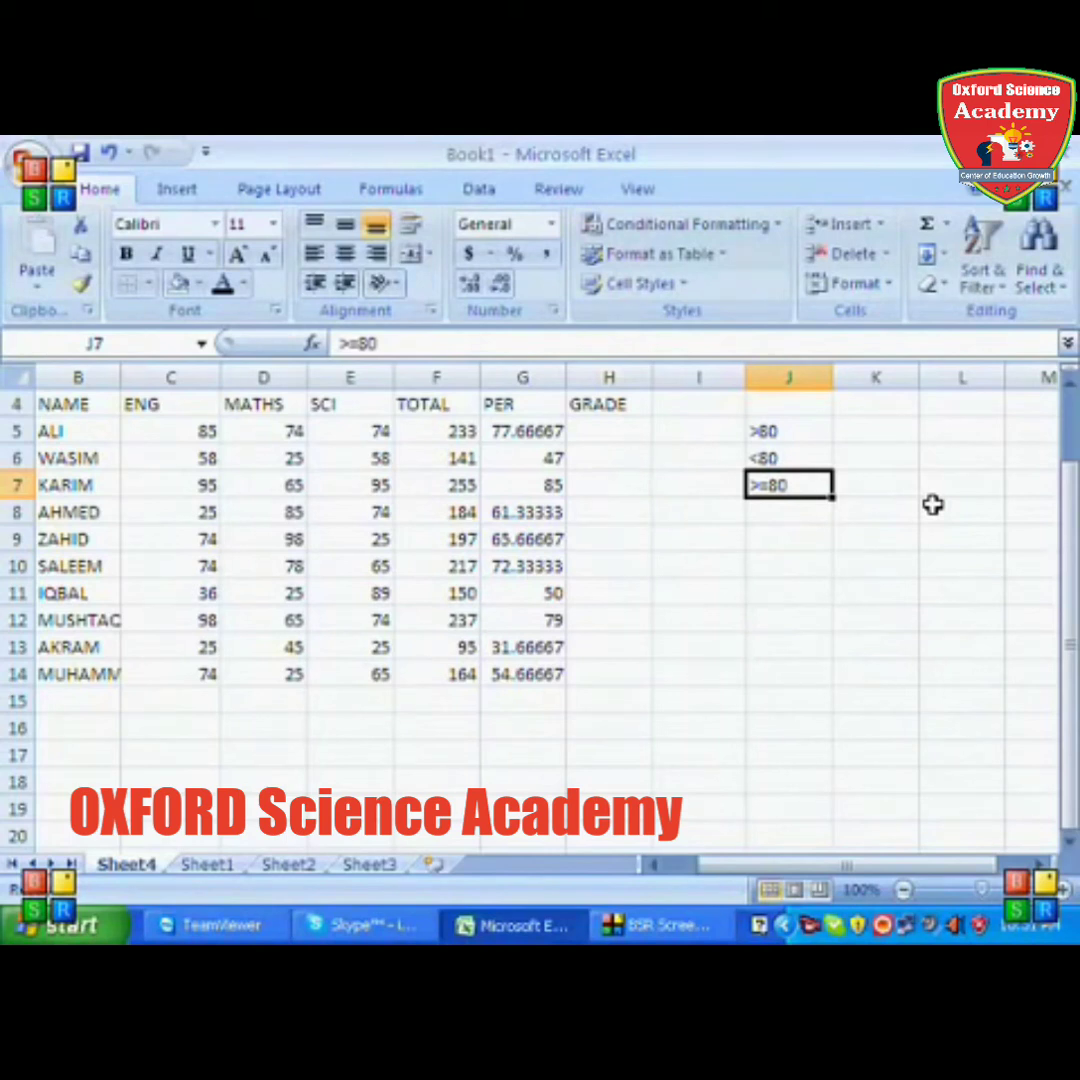
key(Down)
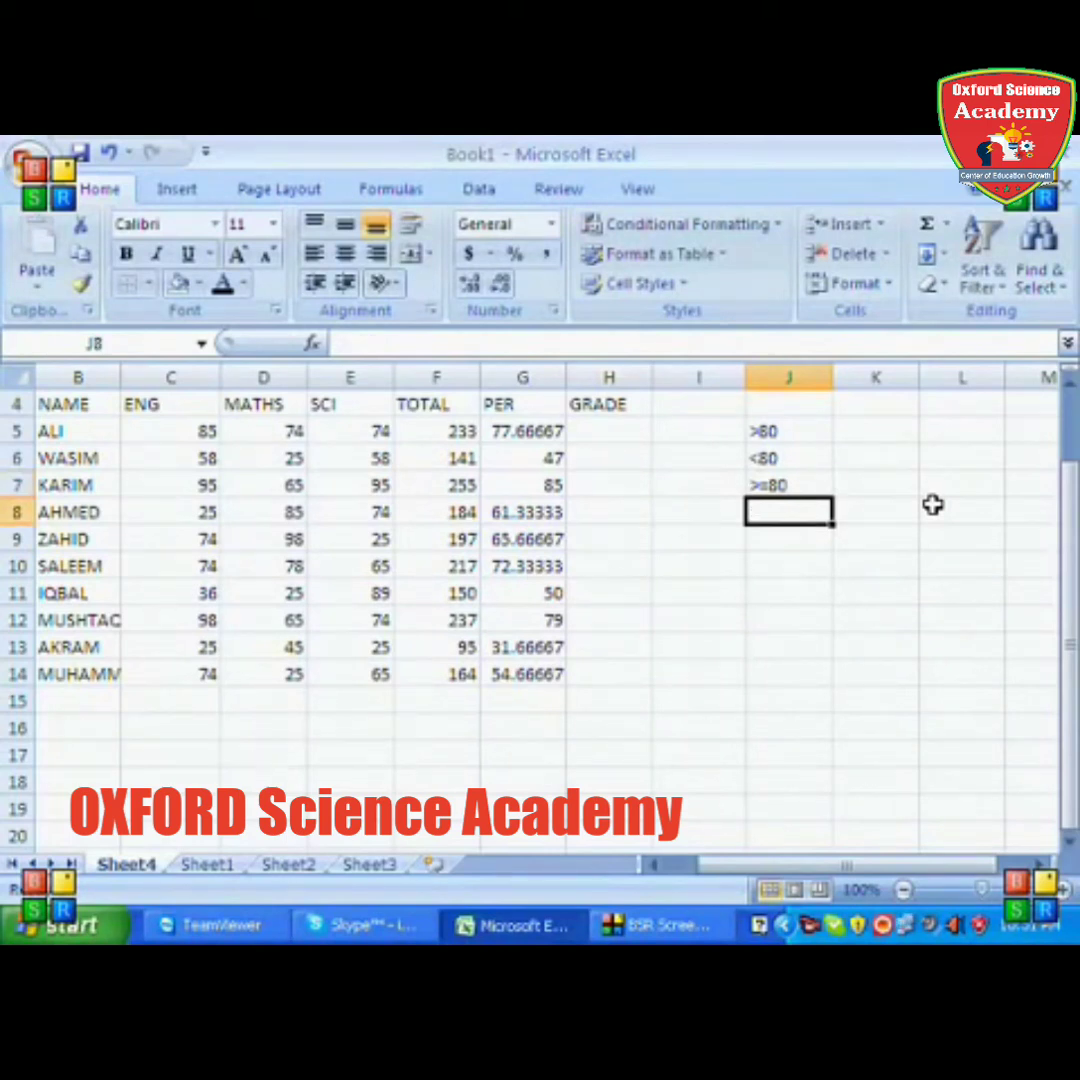
text(<=80)
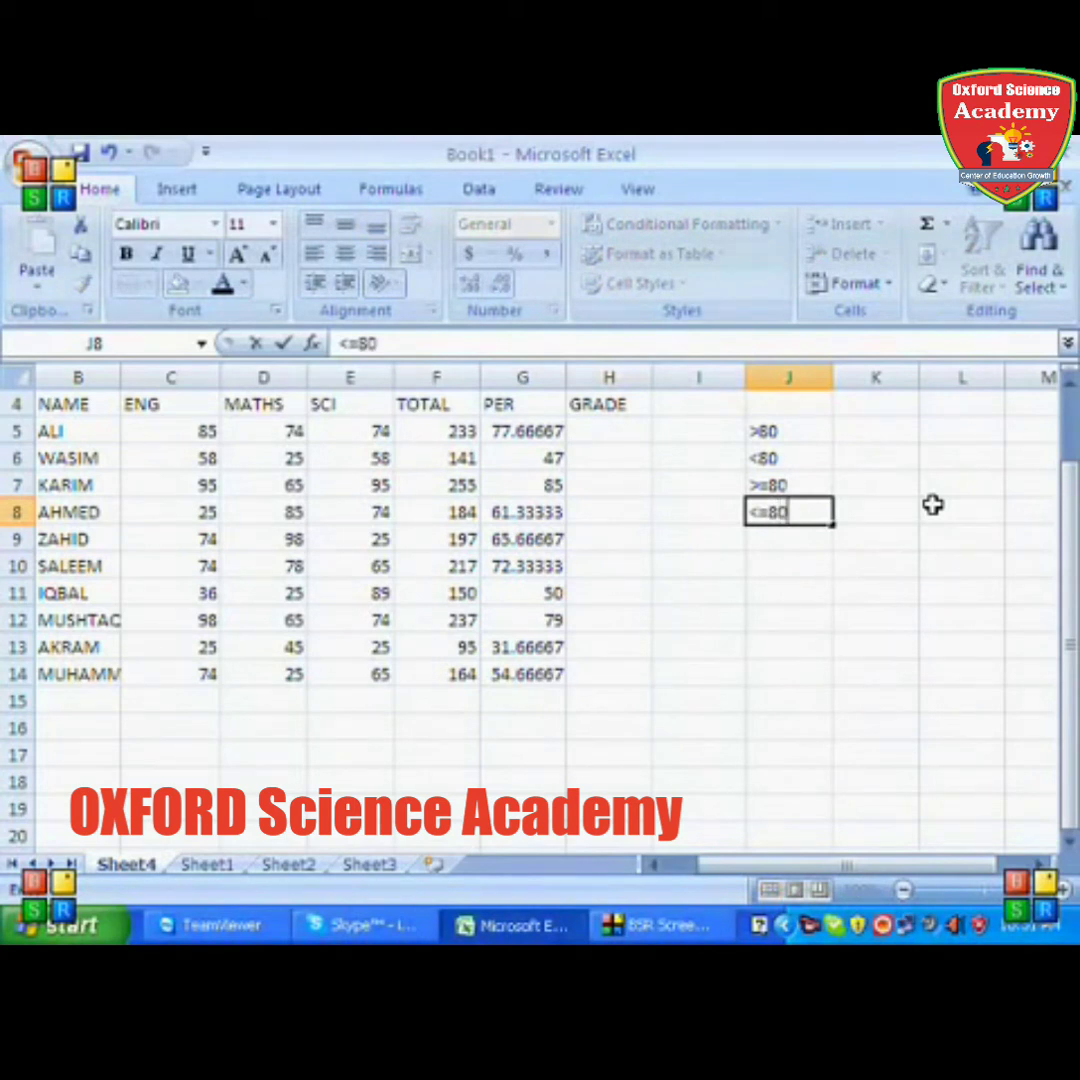
key(Return)
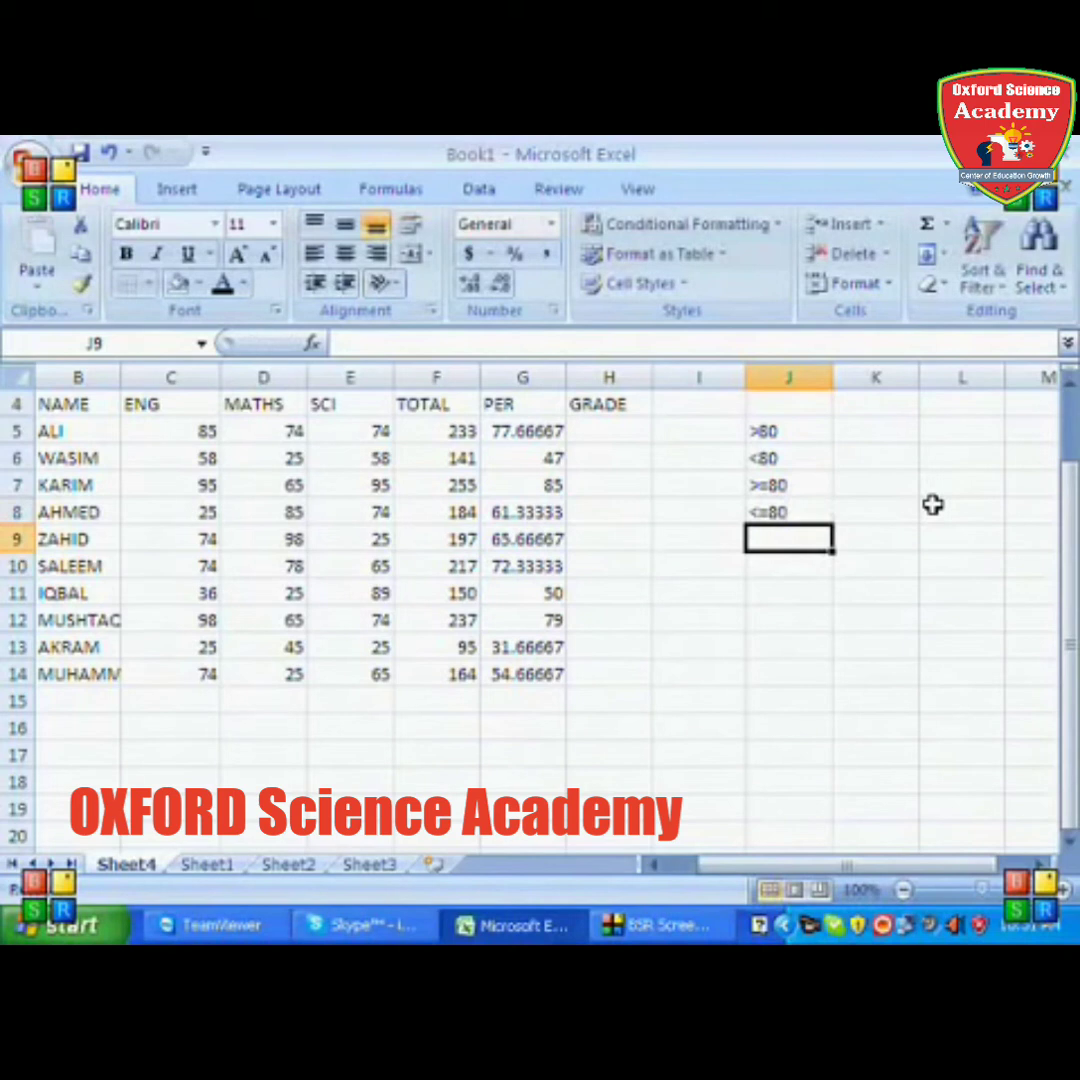
text(=)
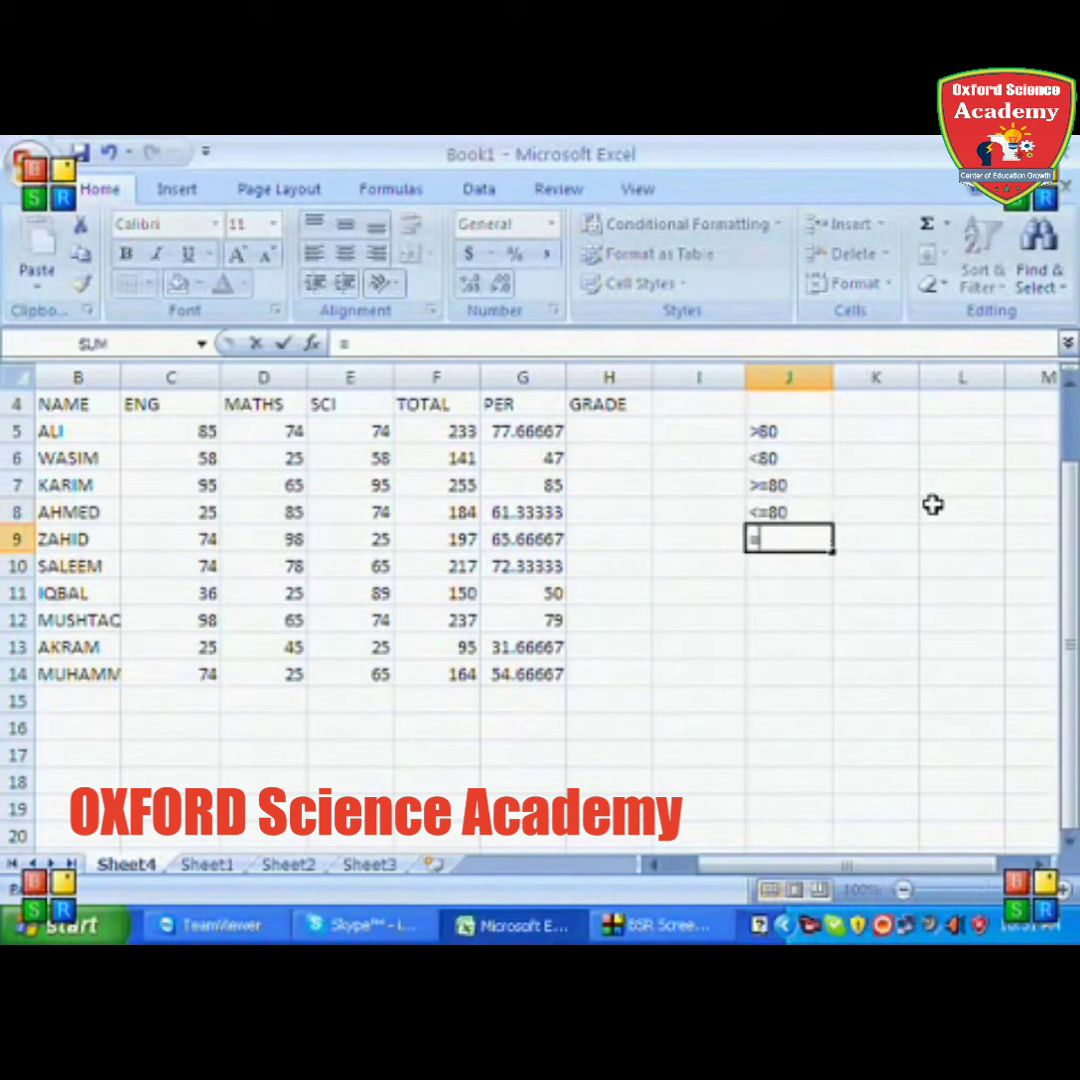
text(80)
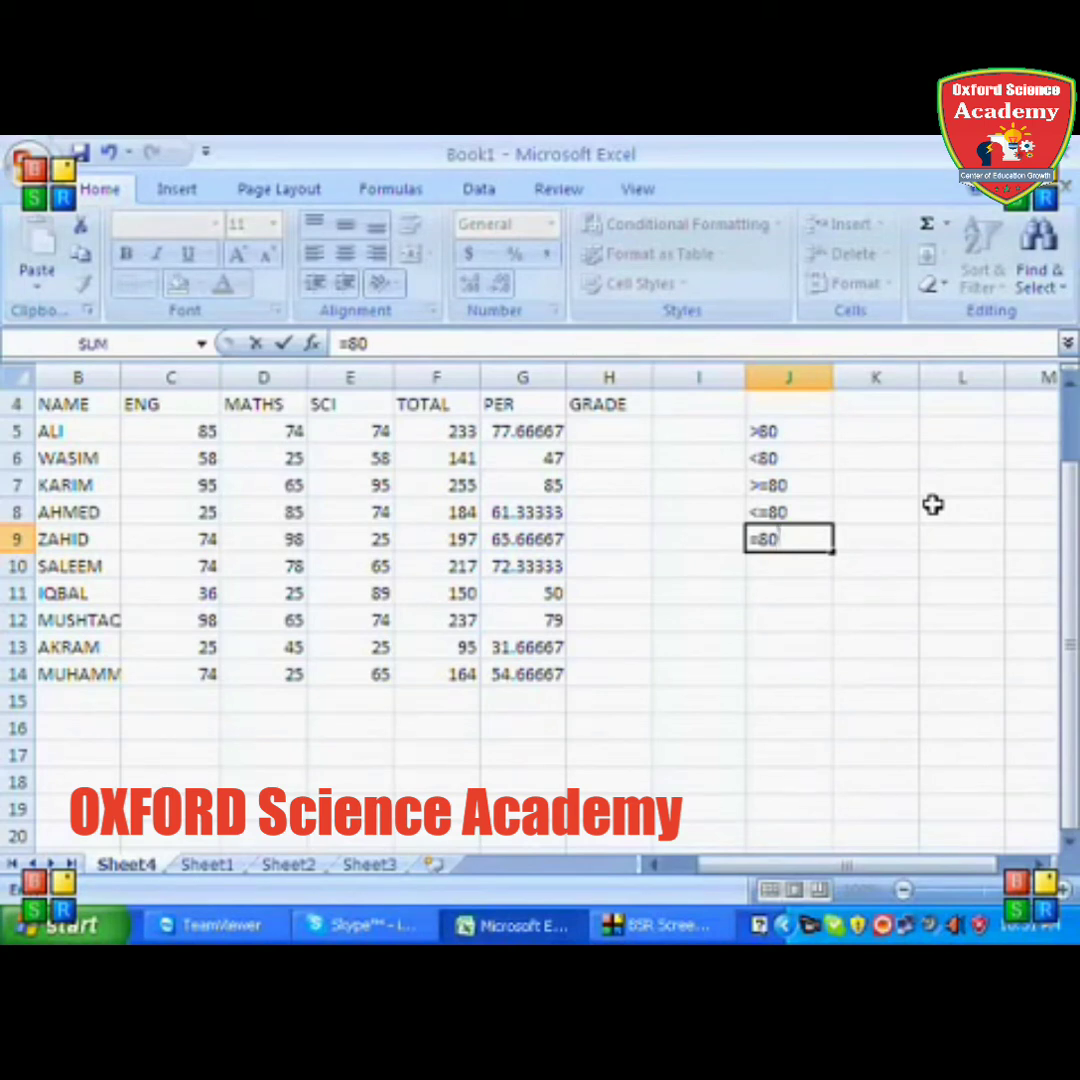
key(Return)
key(Up)
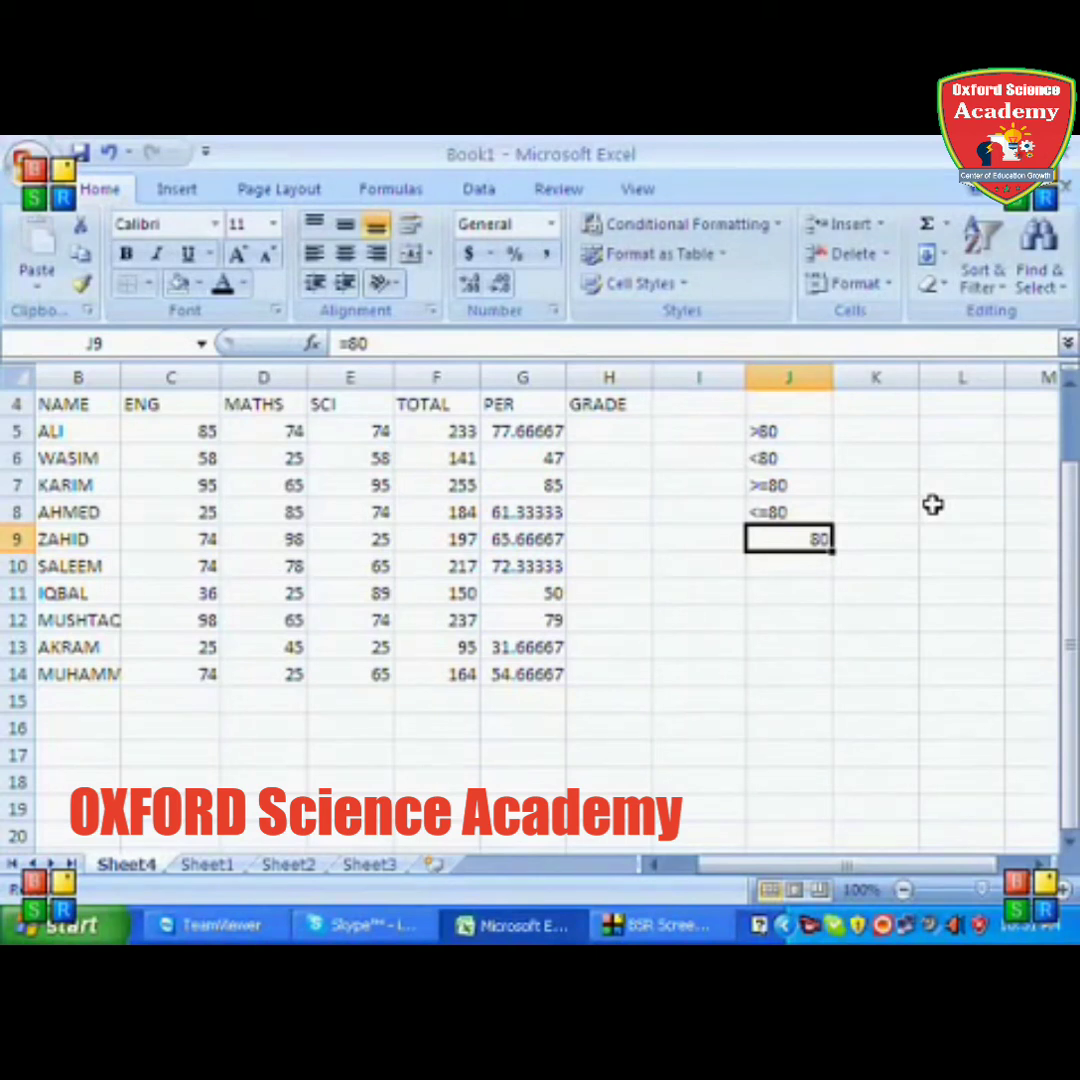
key(shift+Up)
key(shift+Up)
key(shift+Up)
key(shift+Up)
key(Delete)
key(Up)
key(Left)
key(Left)
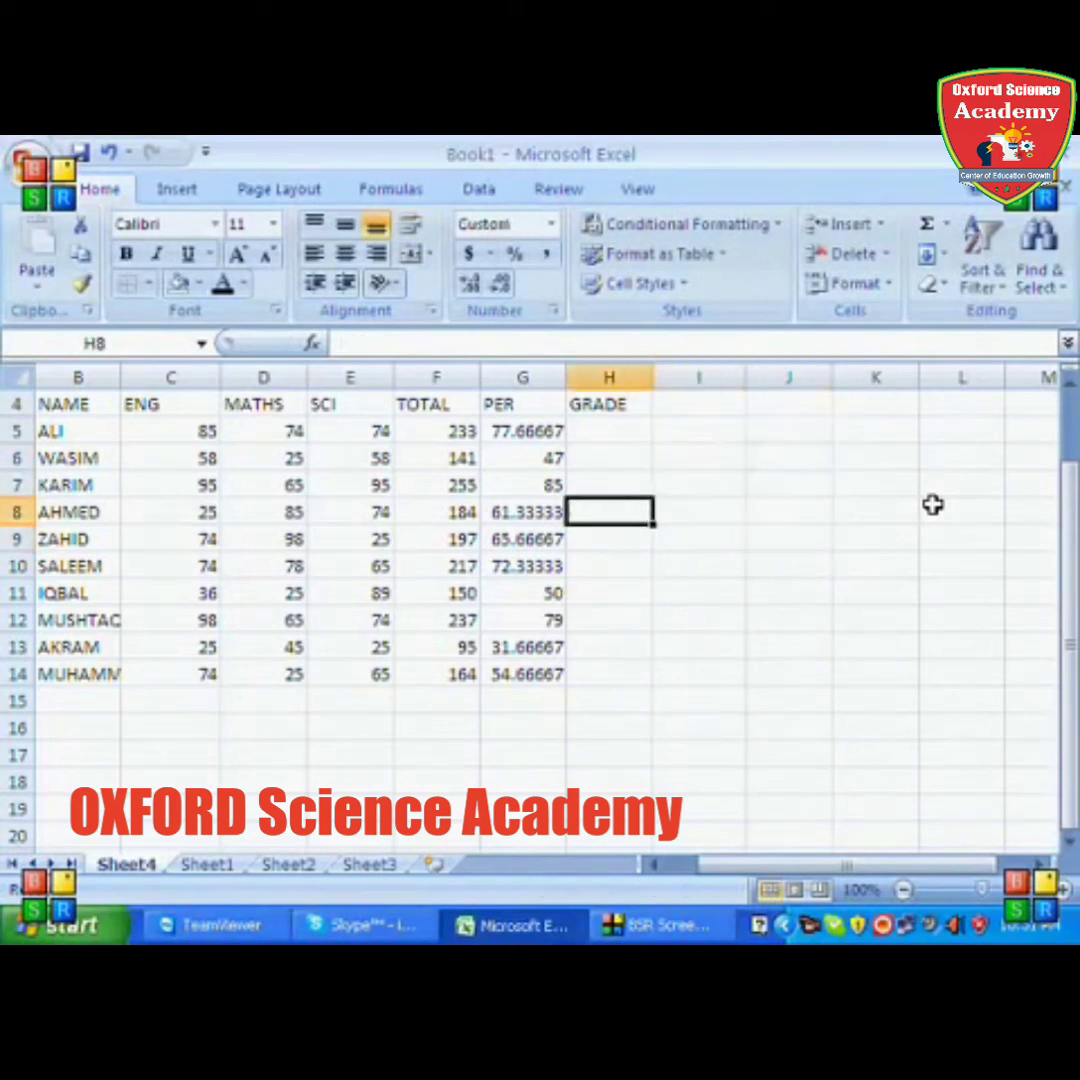
- Type =IF(G5>=80,"A+", in H5 and begin the next nested IF
key(Up)
key(Up)
key(Up)
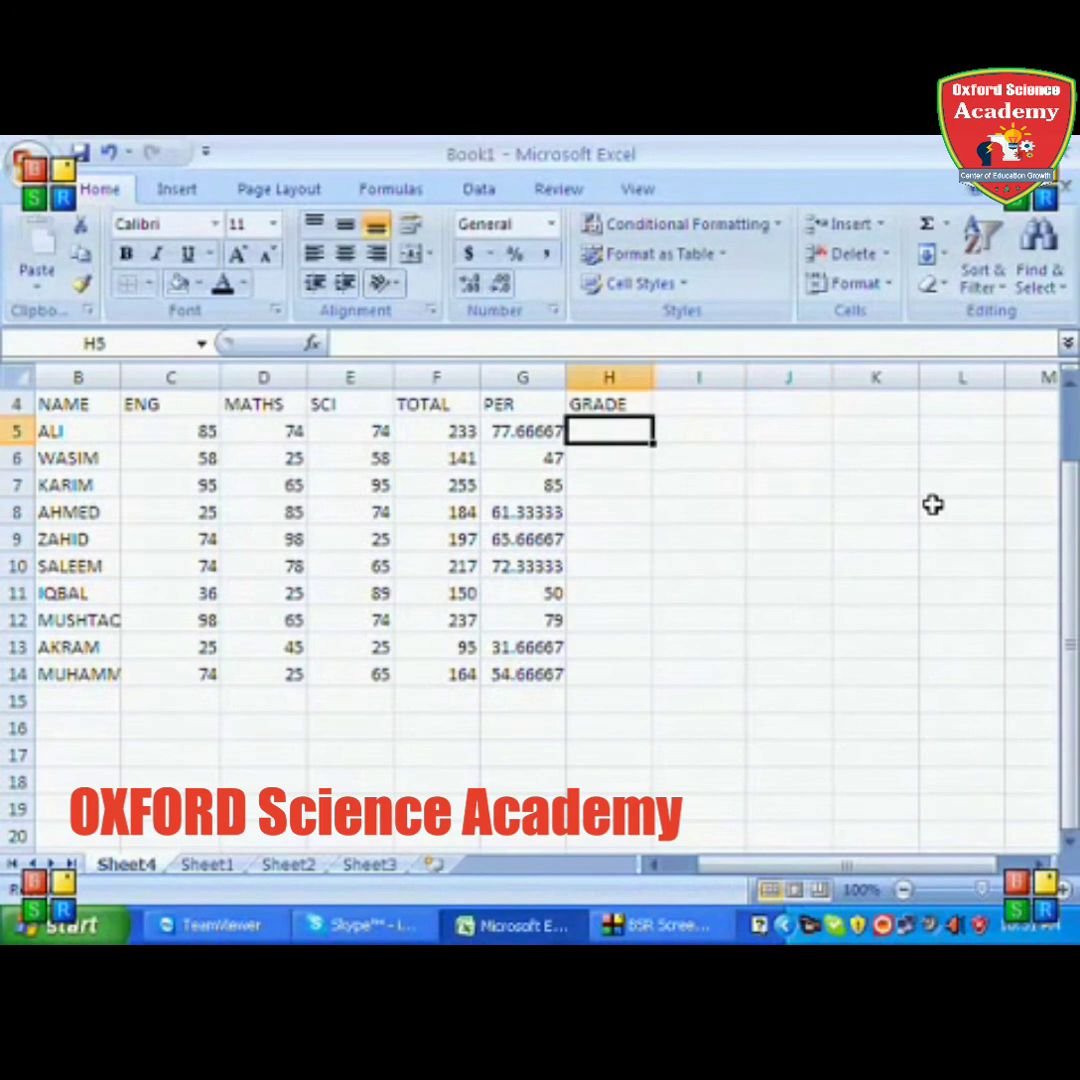
text(=)
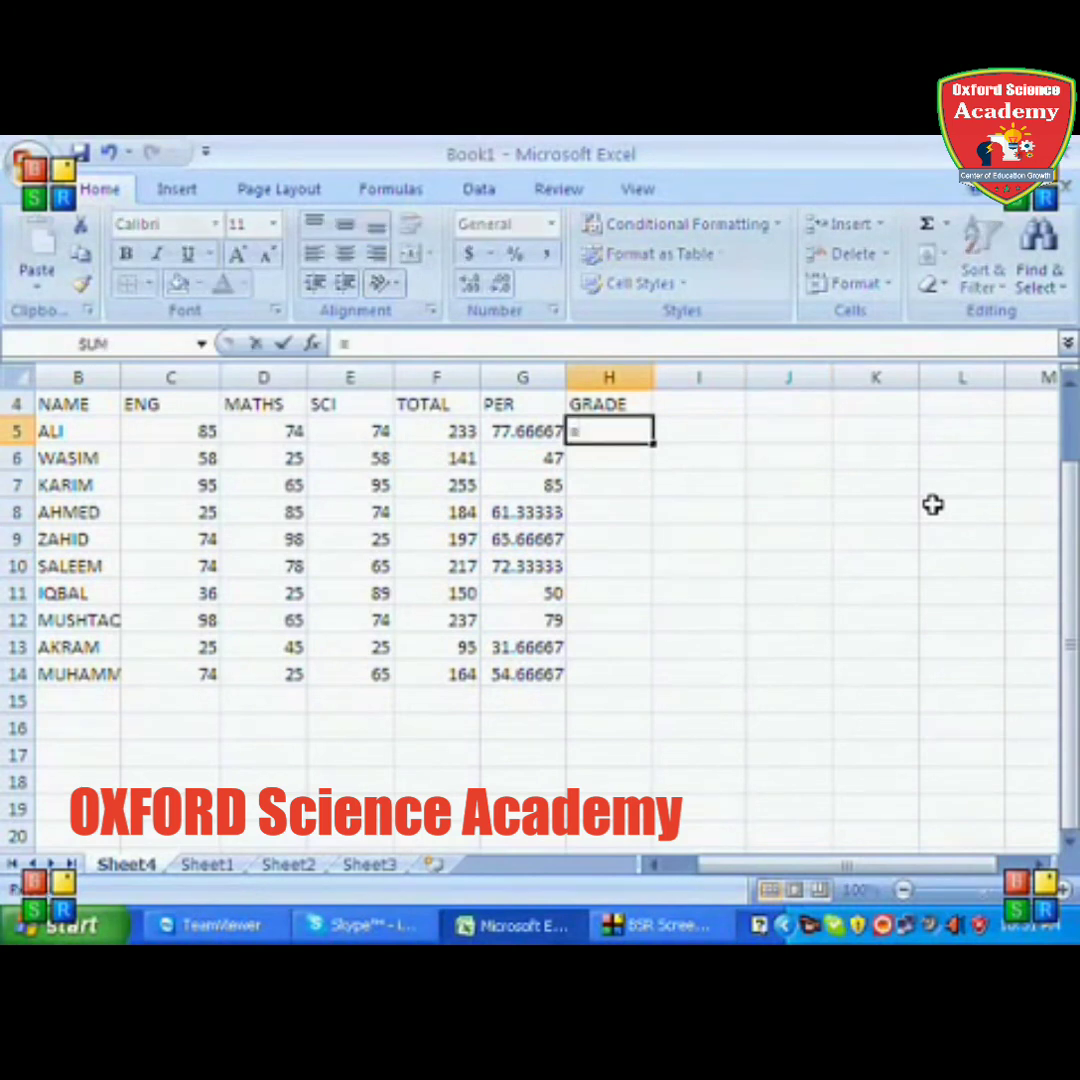
text(if)
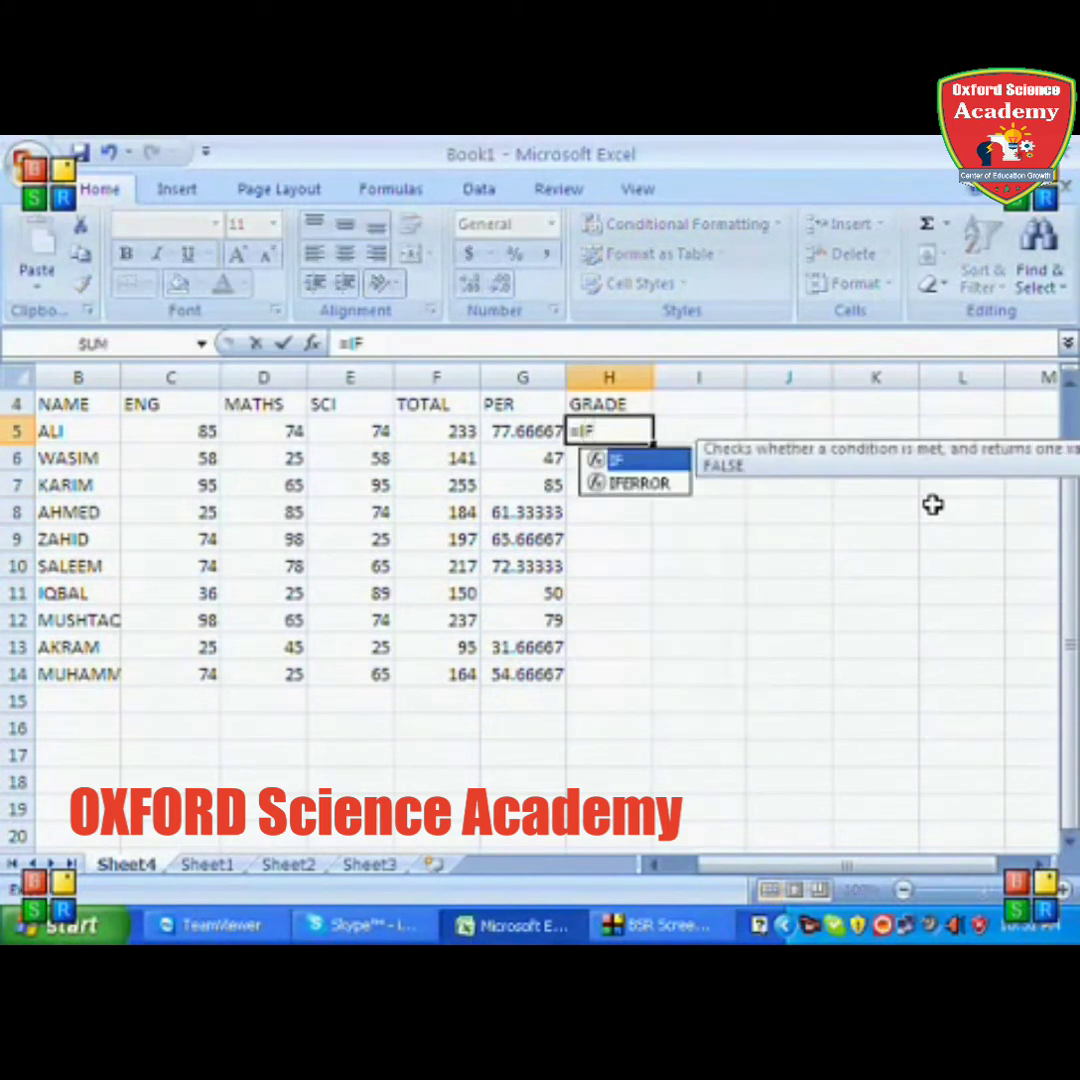
text(()
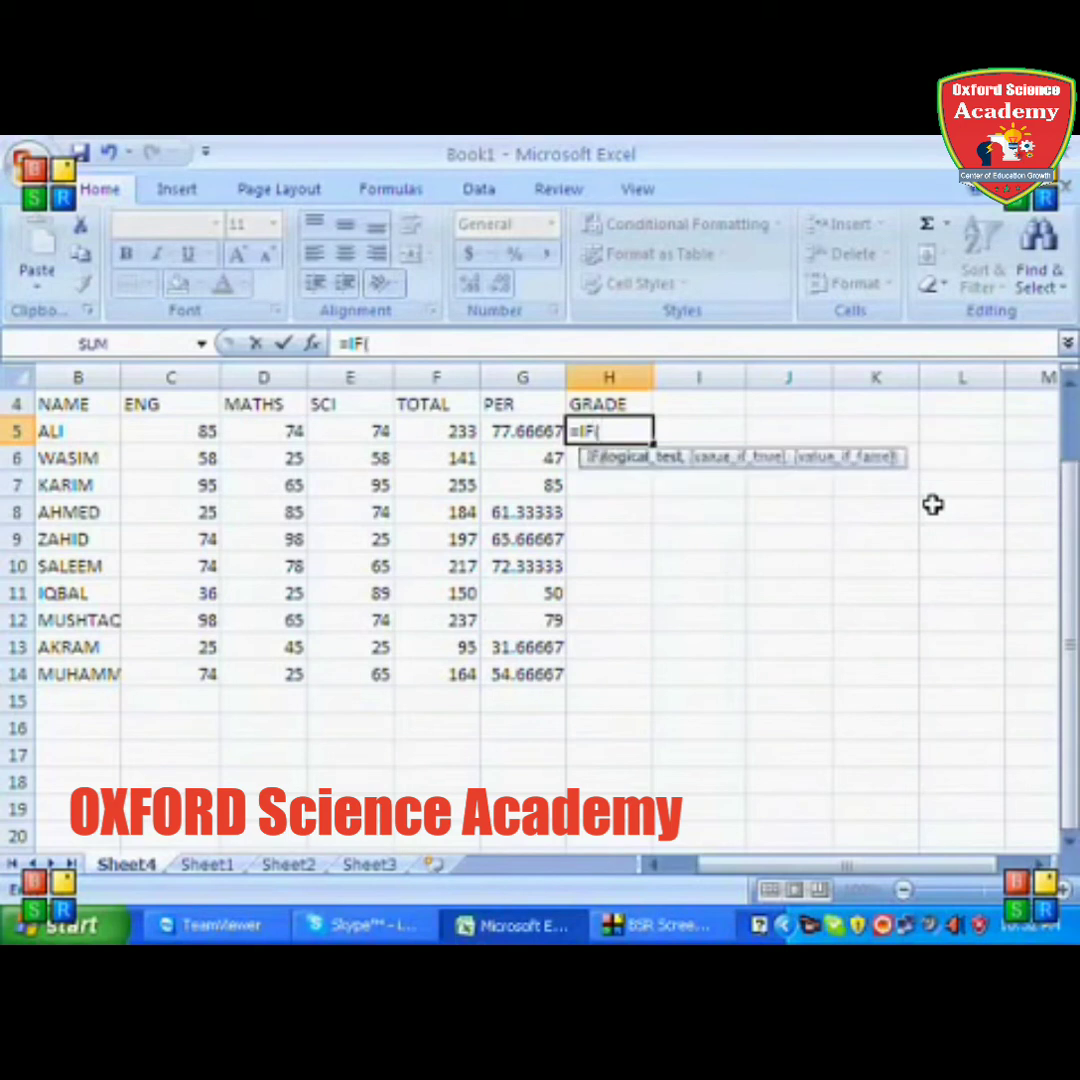
click(505, 430)
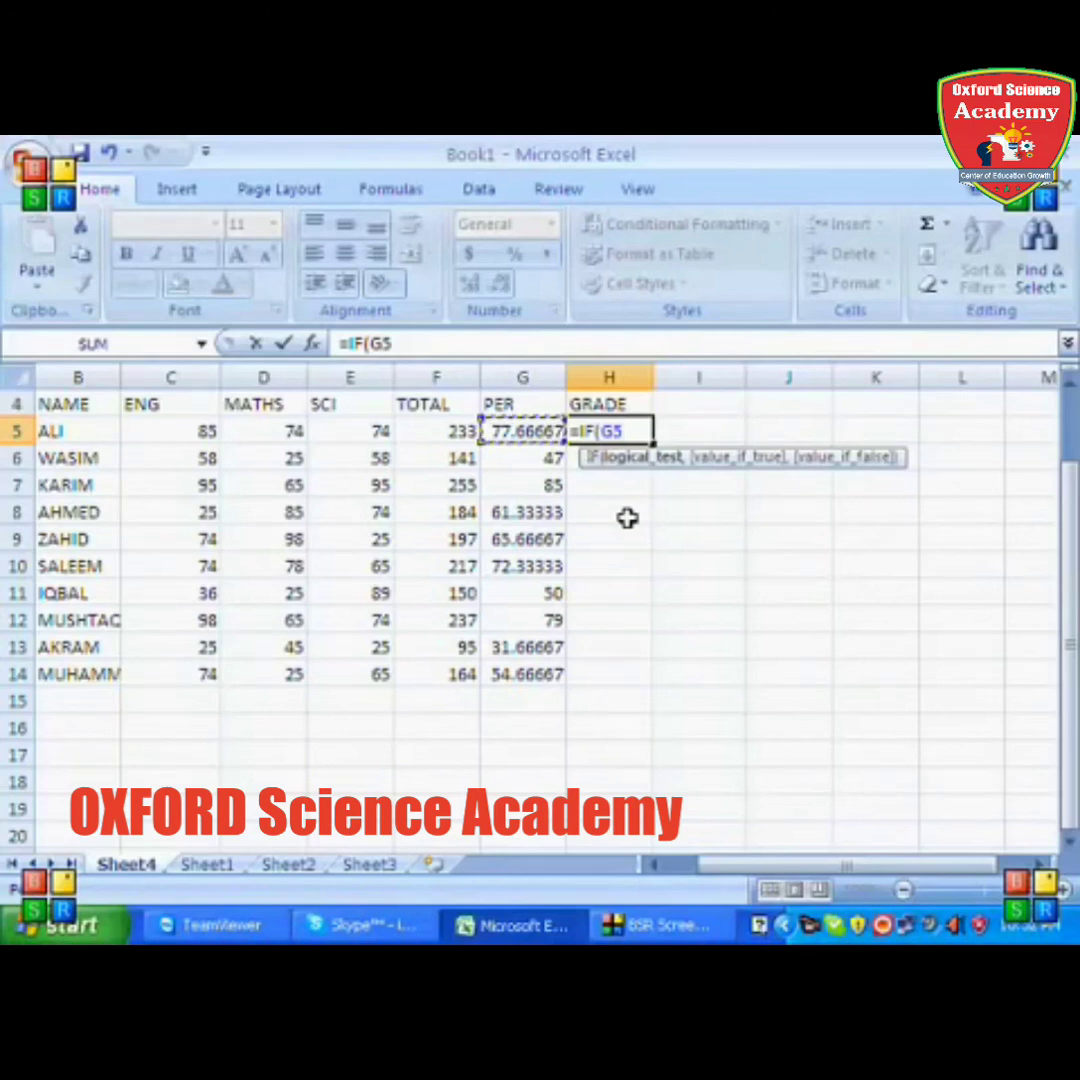
text(>=80)
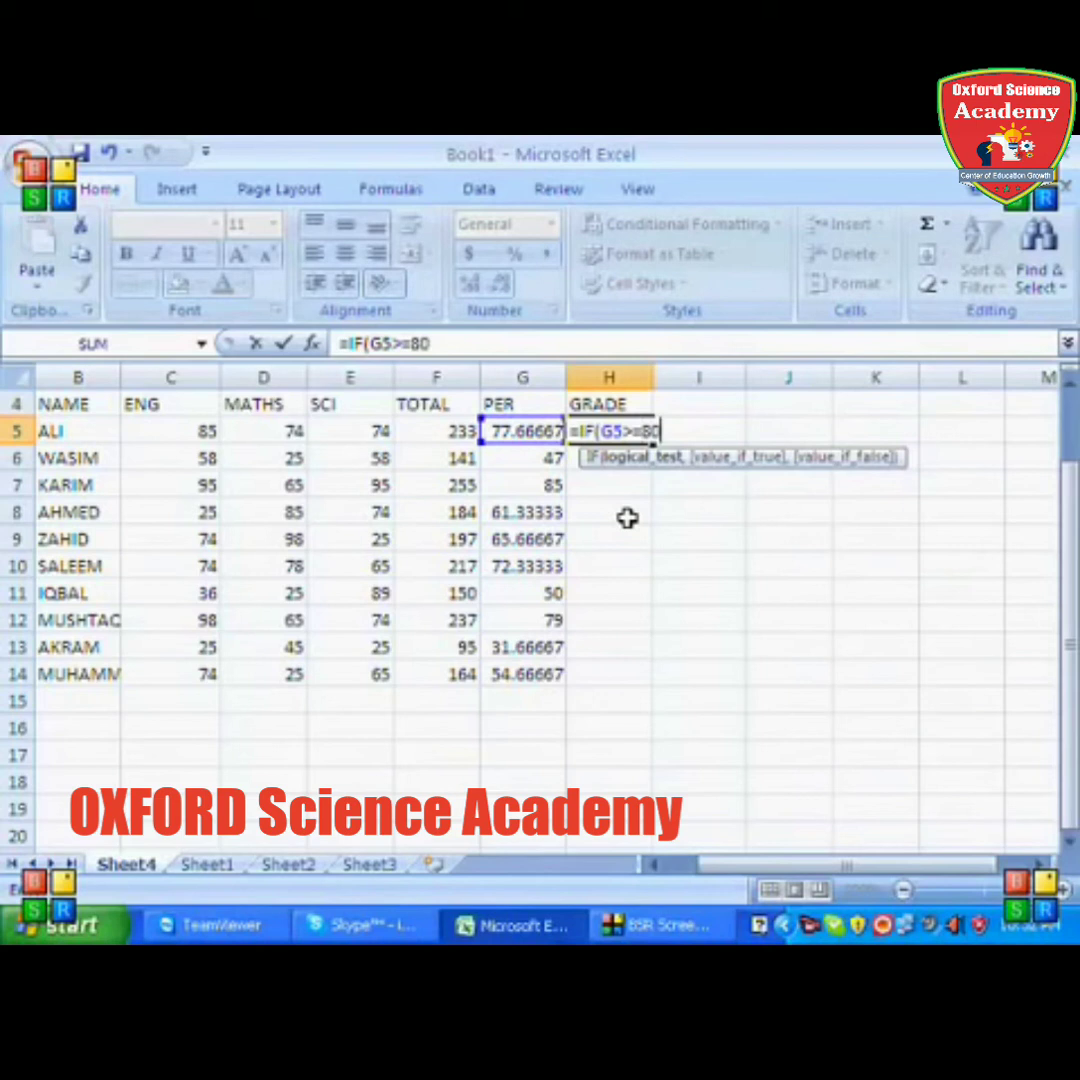
text(,"A+")
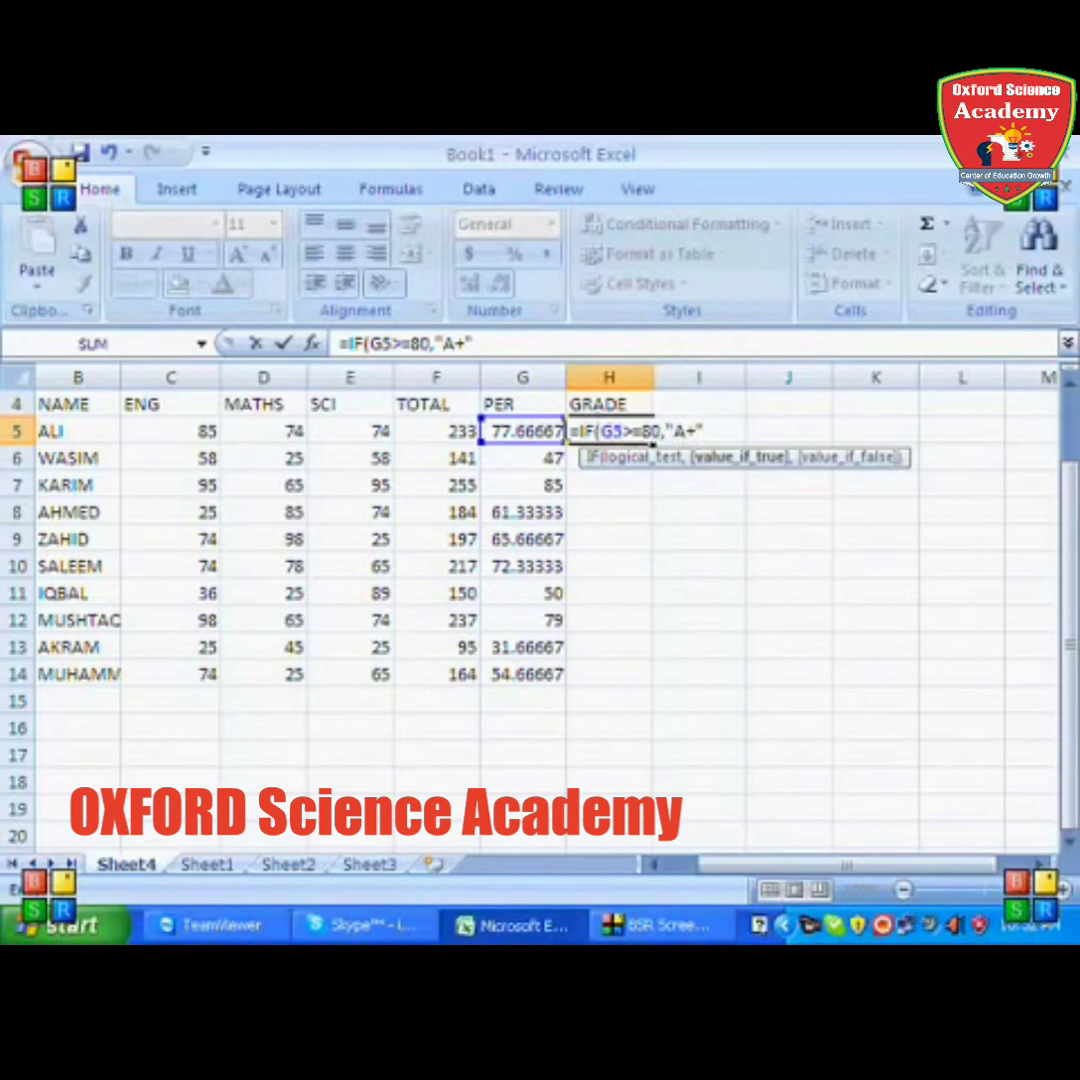
text(,)
key(BackSpace)
text(,"A+")
text(,)
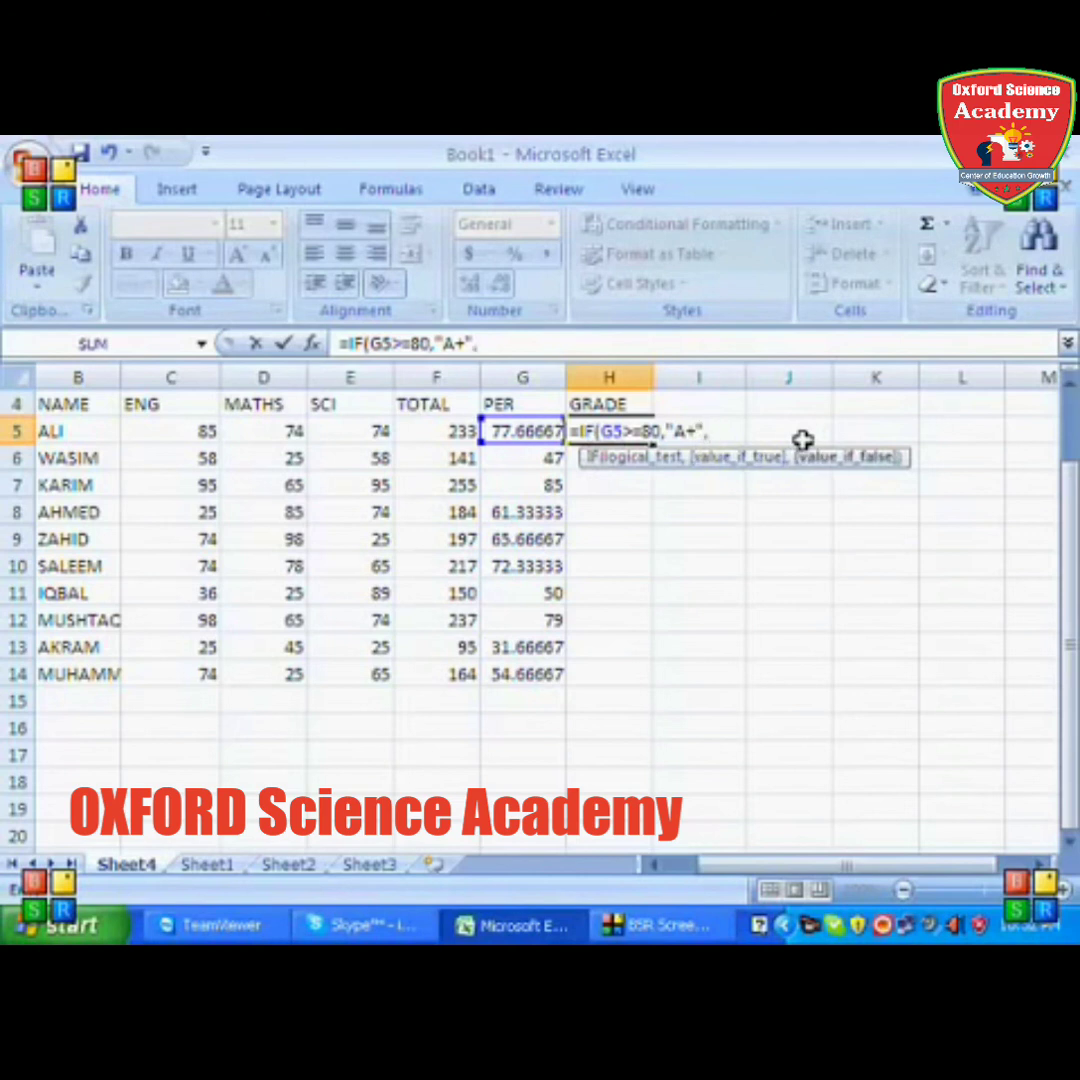
text(IF)
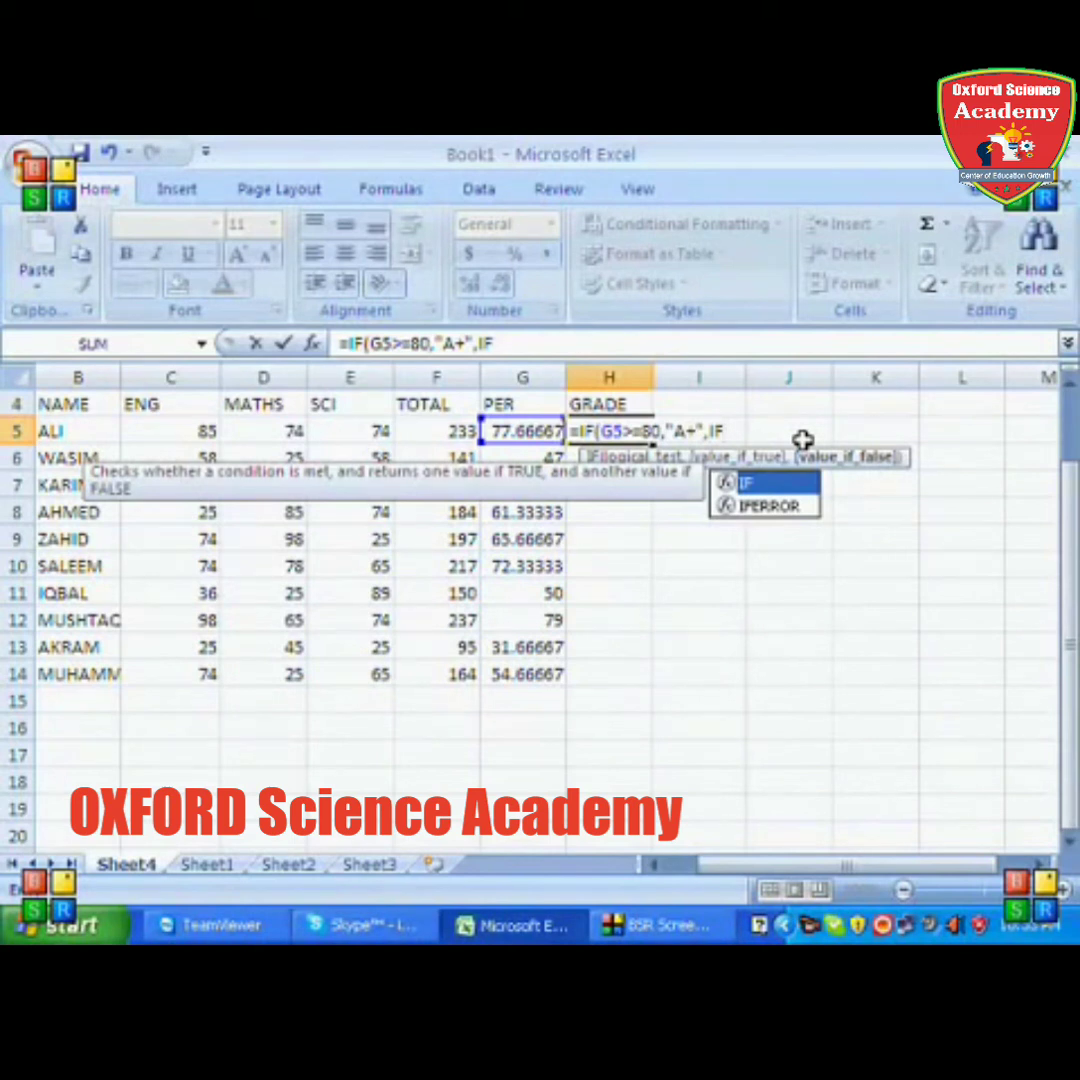
- Add the nested conditions for A at 70, B at 60 and C at 50 percent
text(()
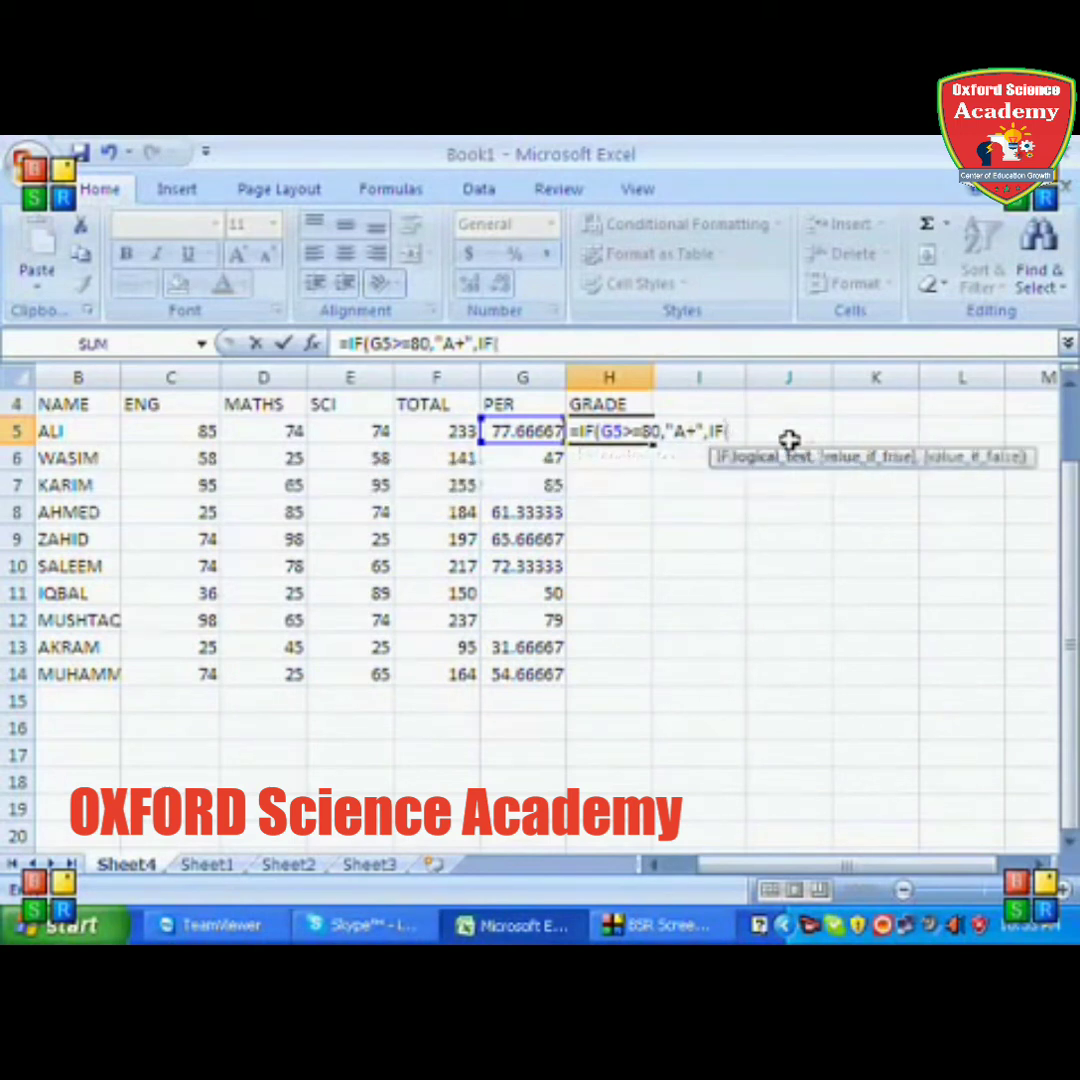
click(493, 427)
text(>=70,"A",)
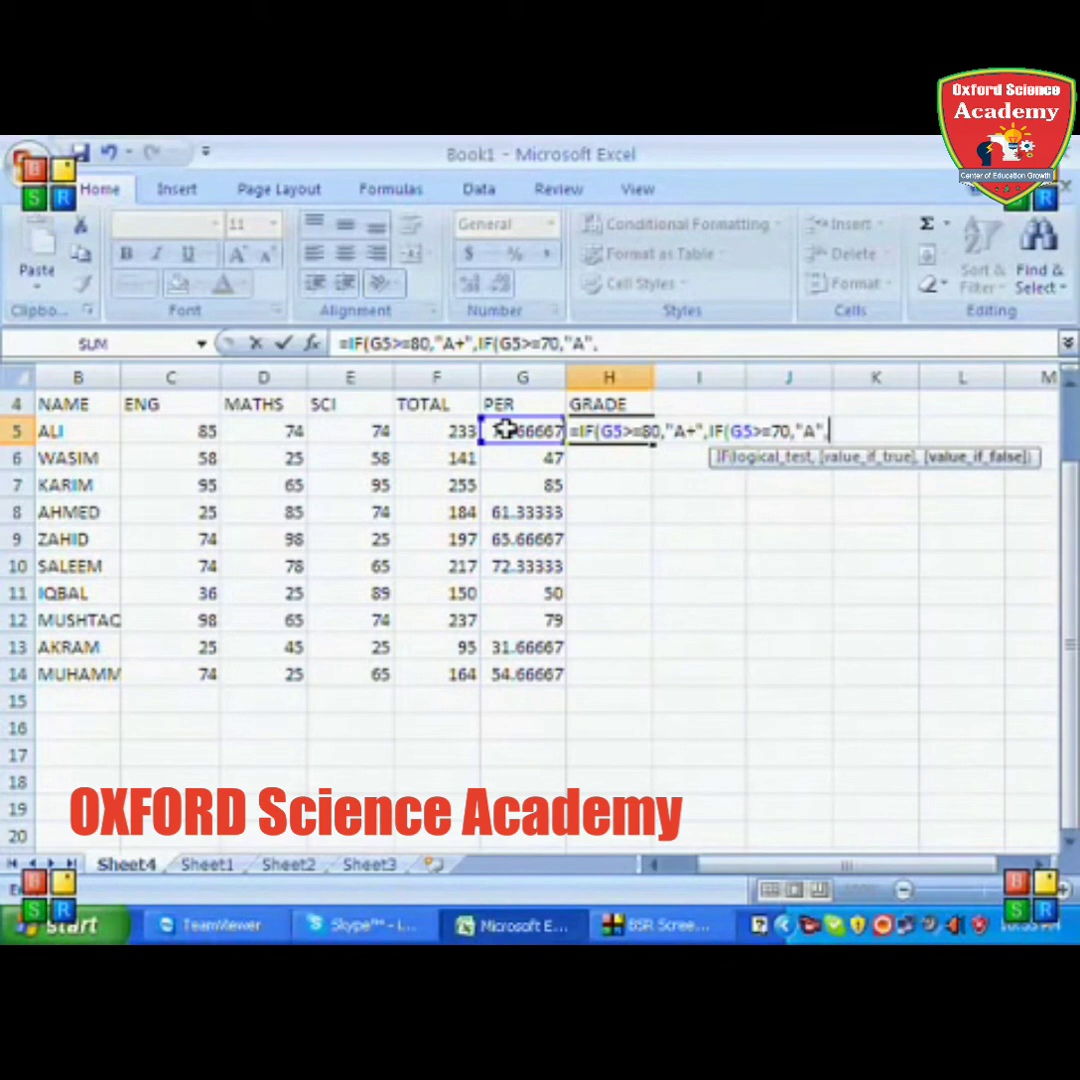
text(IF()
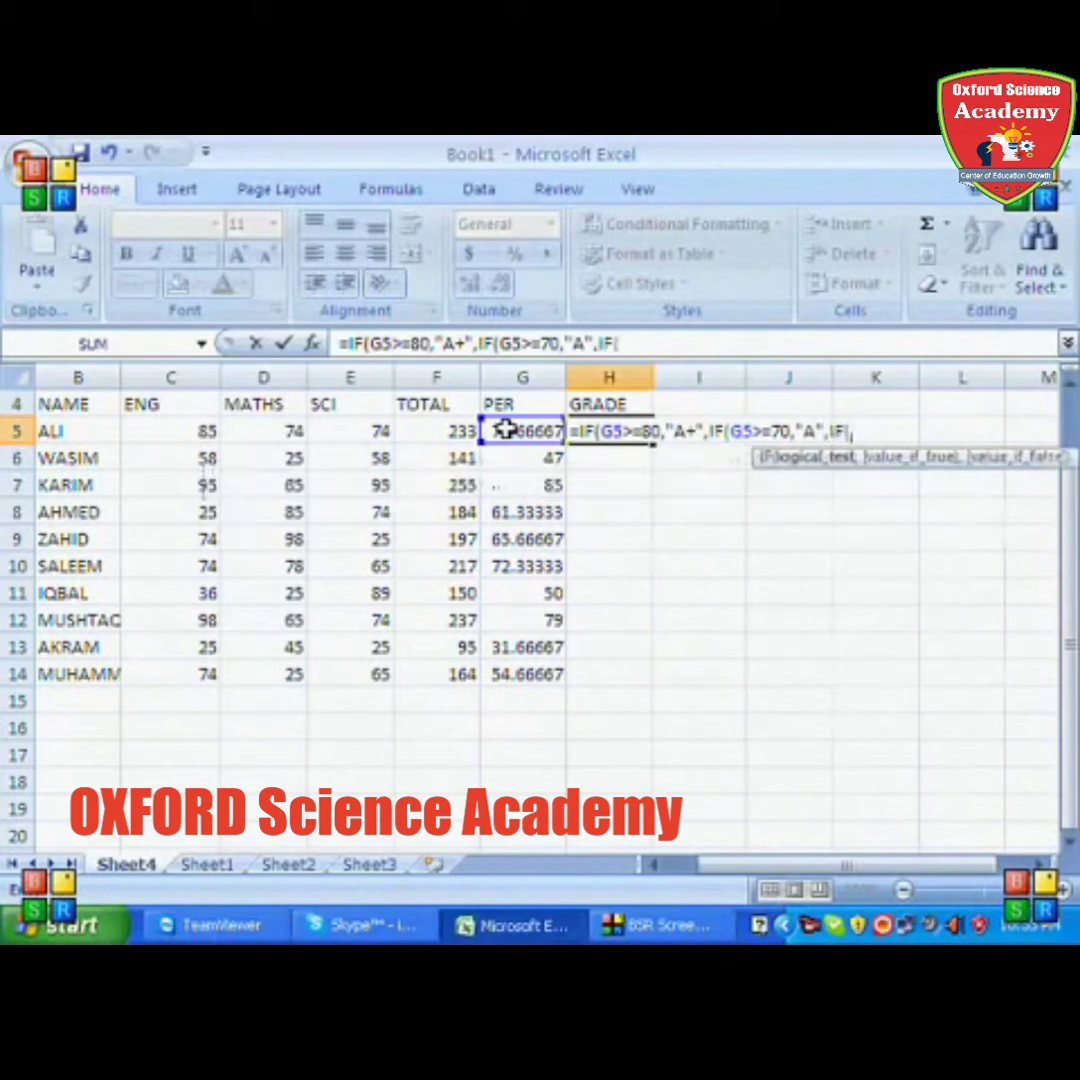
text(G5>=60,"B",IF)
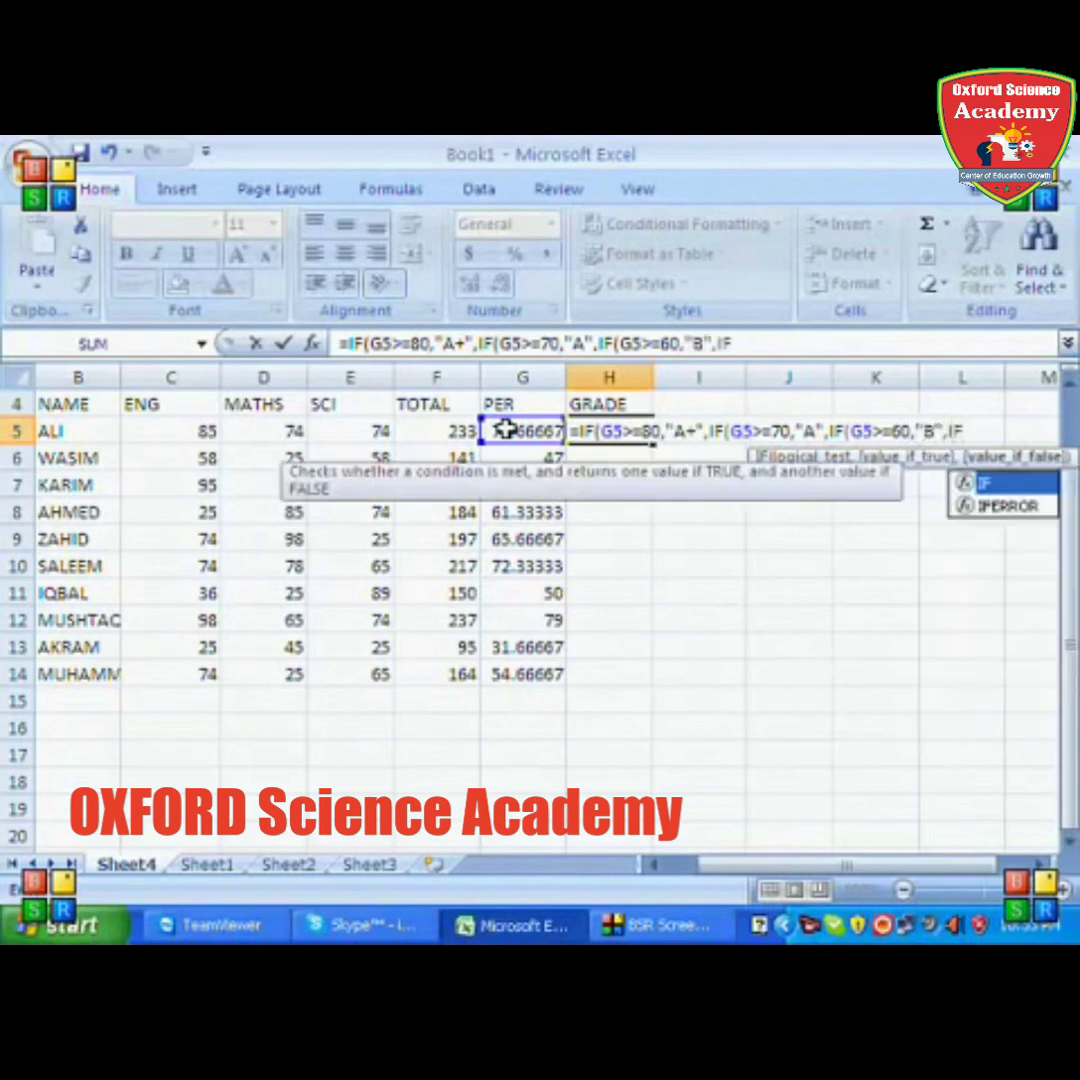
text(()
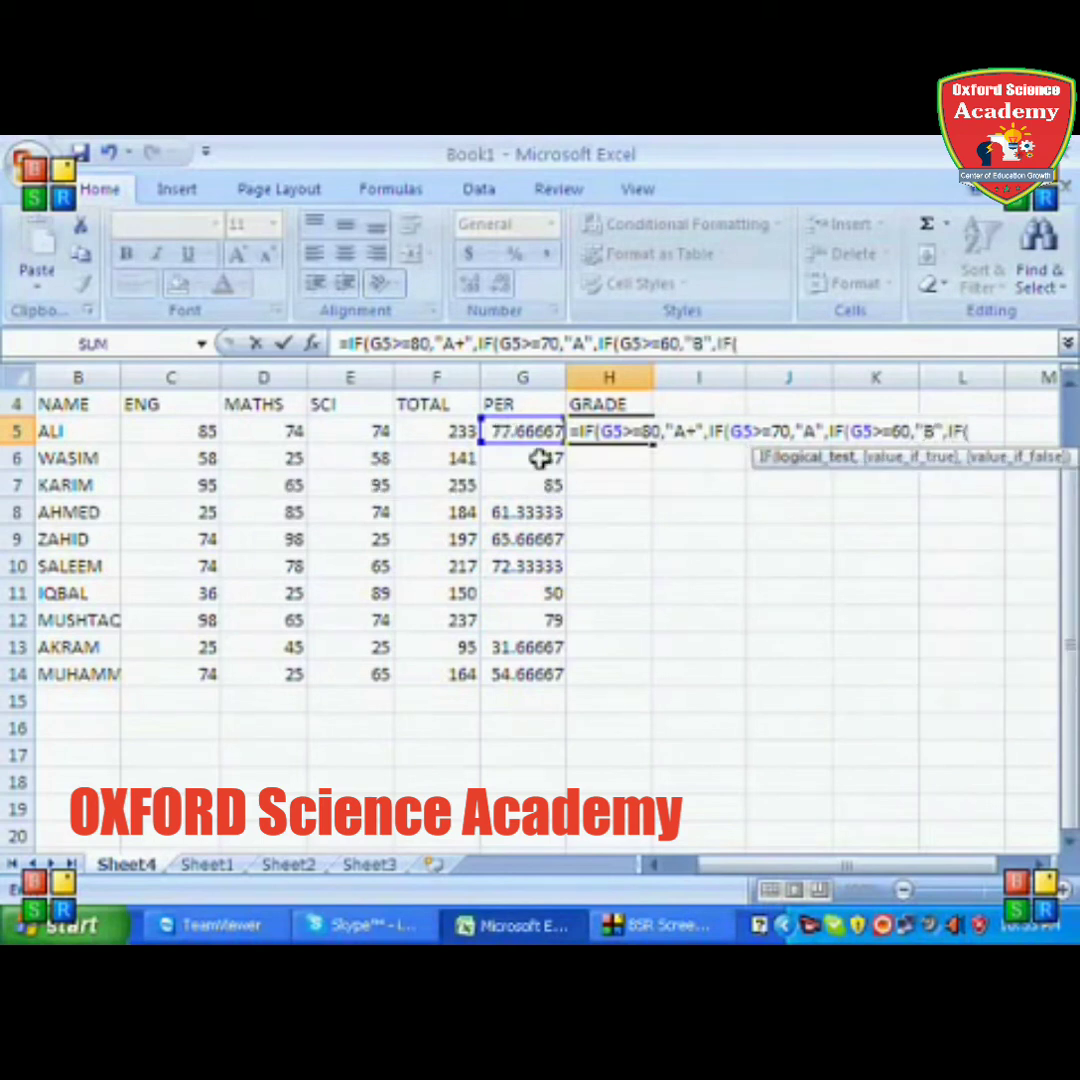
click(540, 431)
text(>=50,"C",IF()
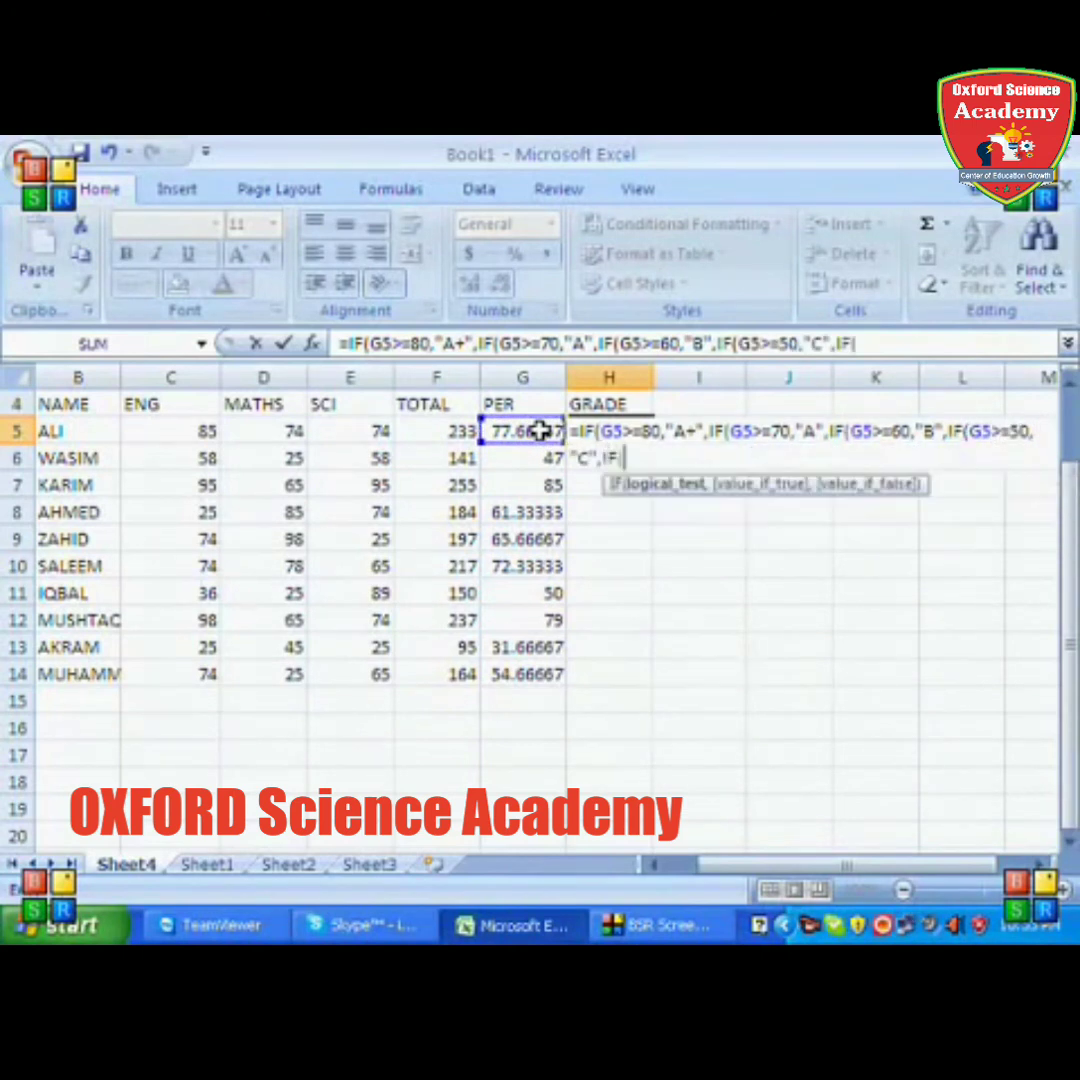
- Add D at 40 and FAIL at 39 or below, then close all parentheses and commit
click(540, 430)
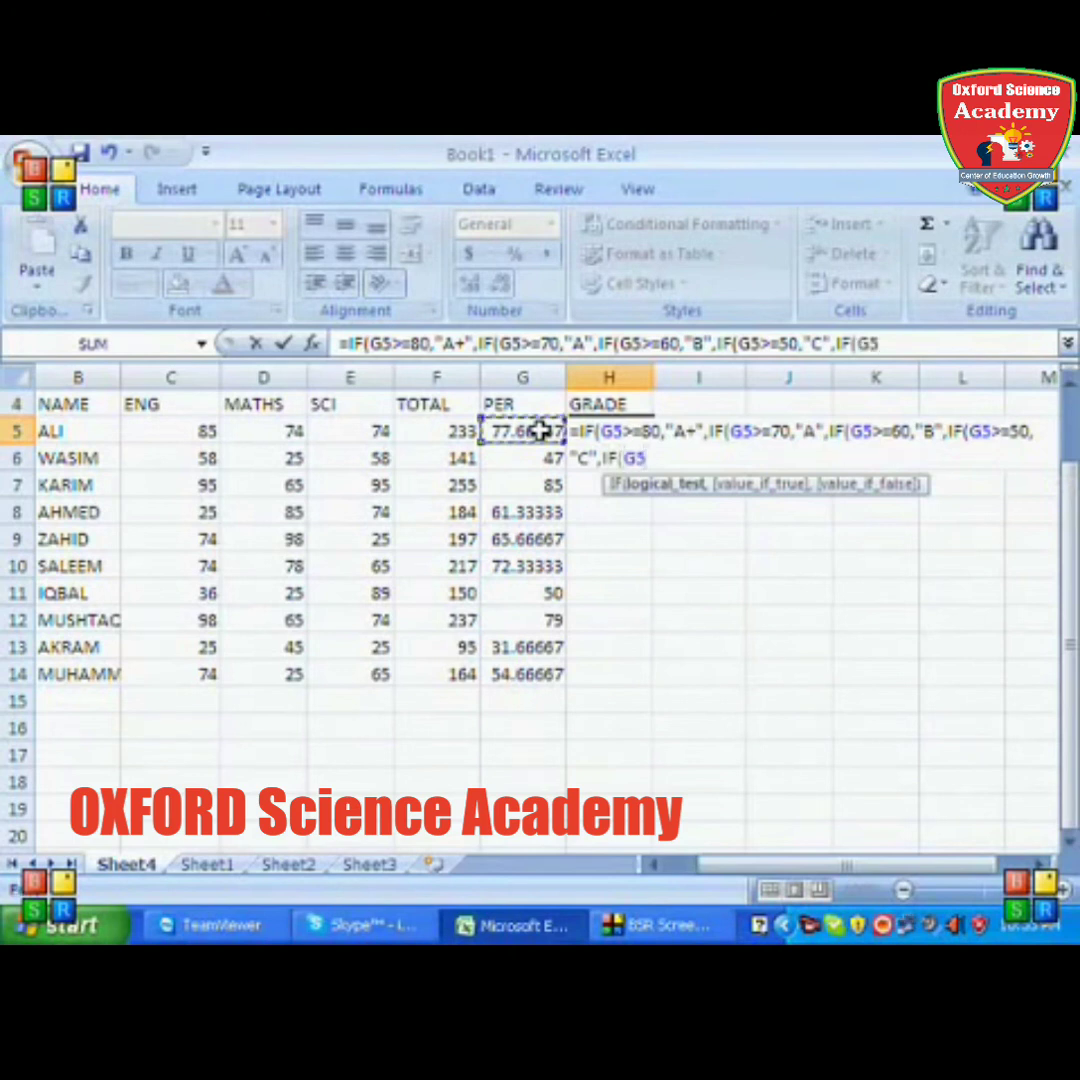
text(>=40)
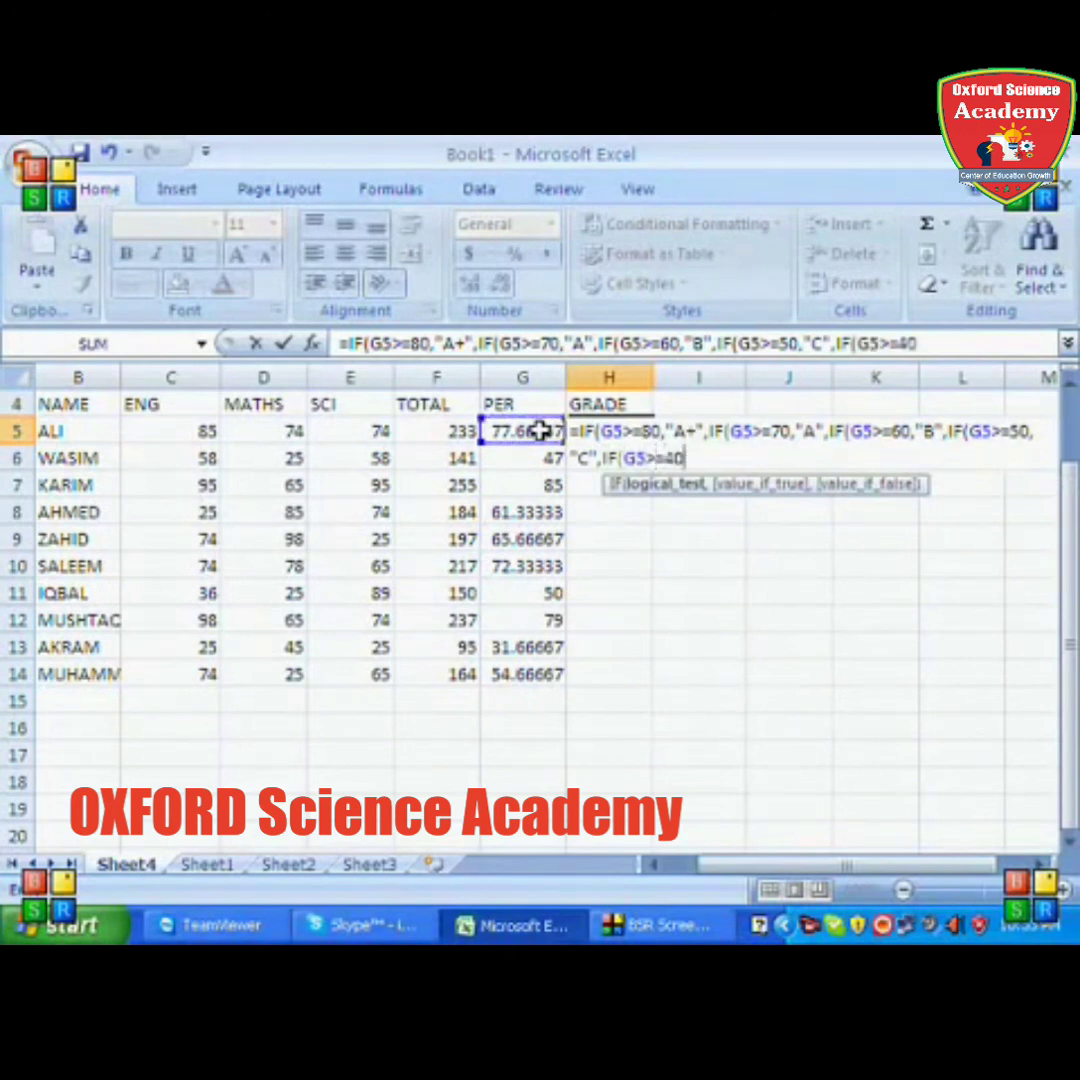
text(,"D",IF()
click(540, 430)
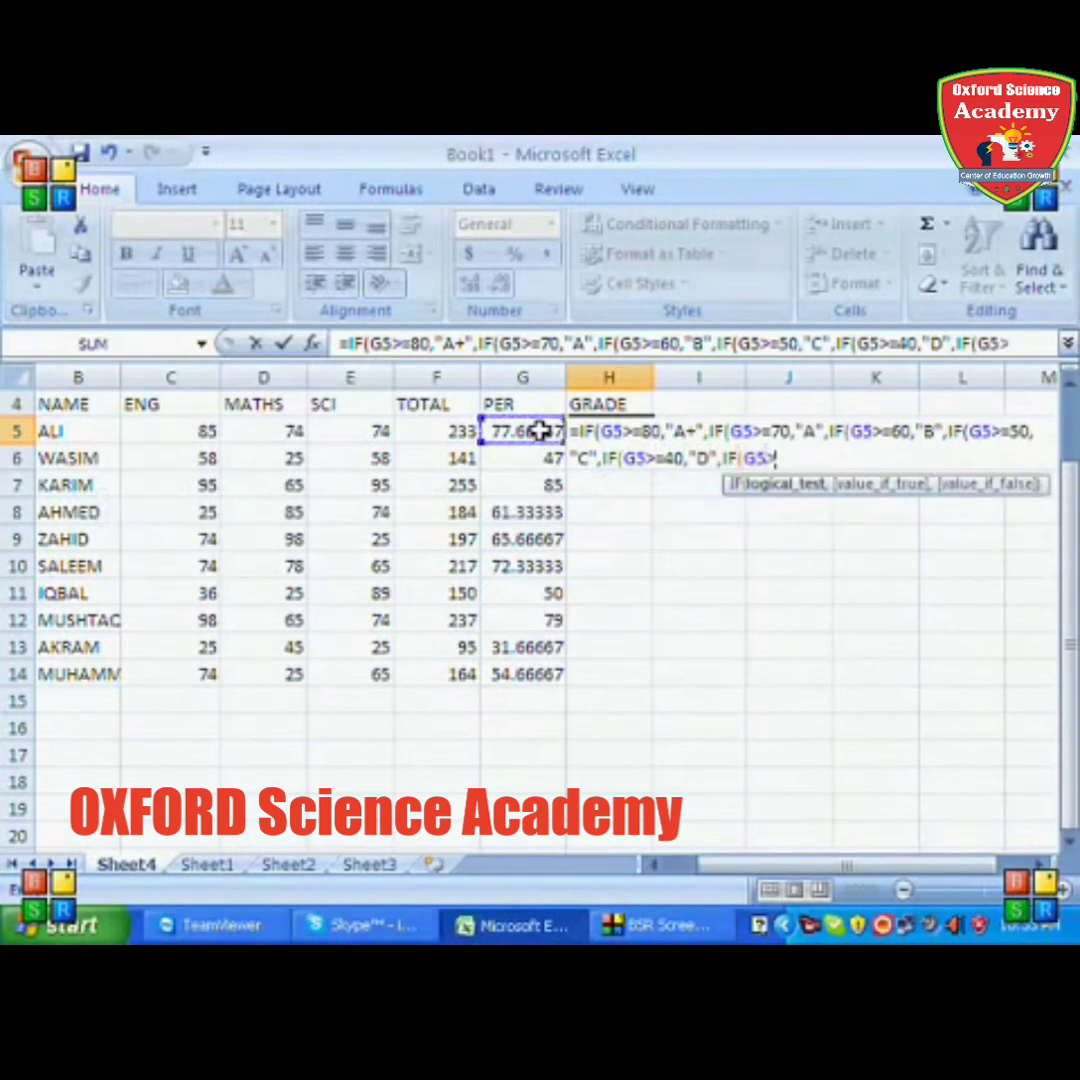
text(<=)
text(39)
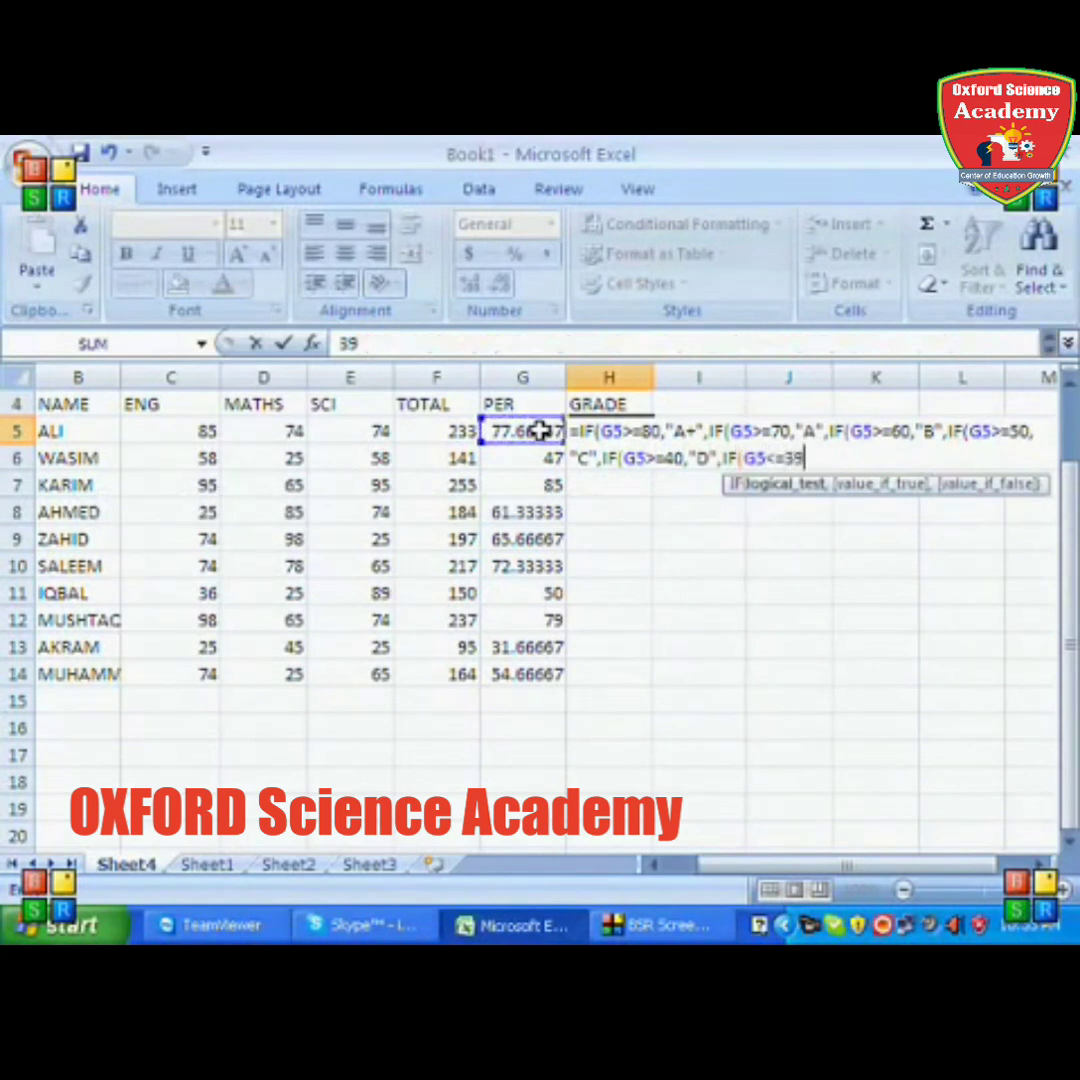
text(,"FAIL")
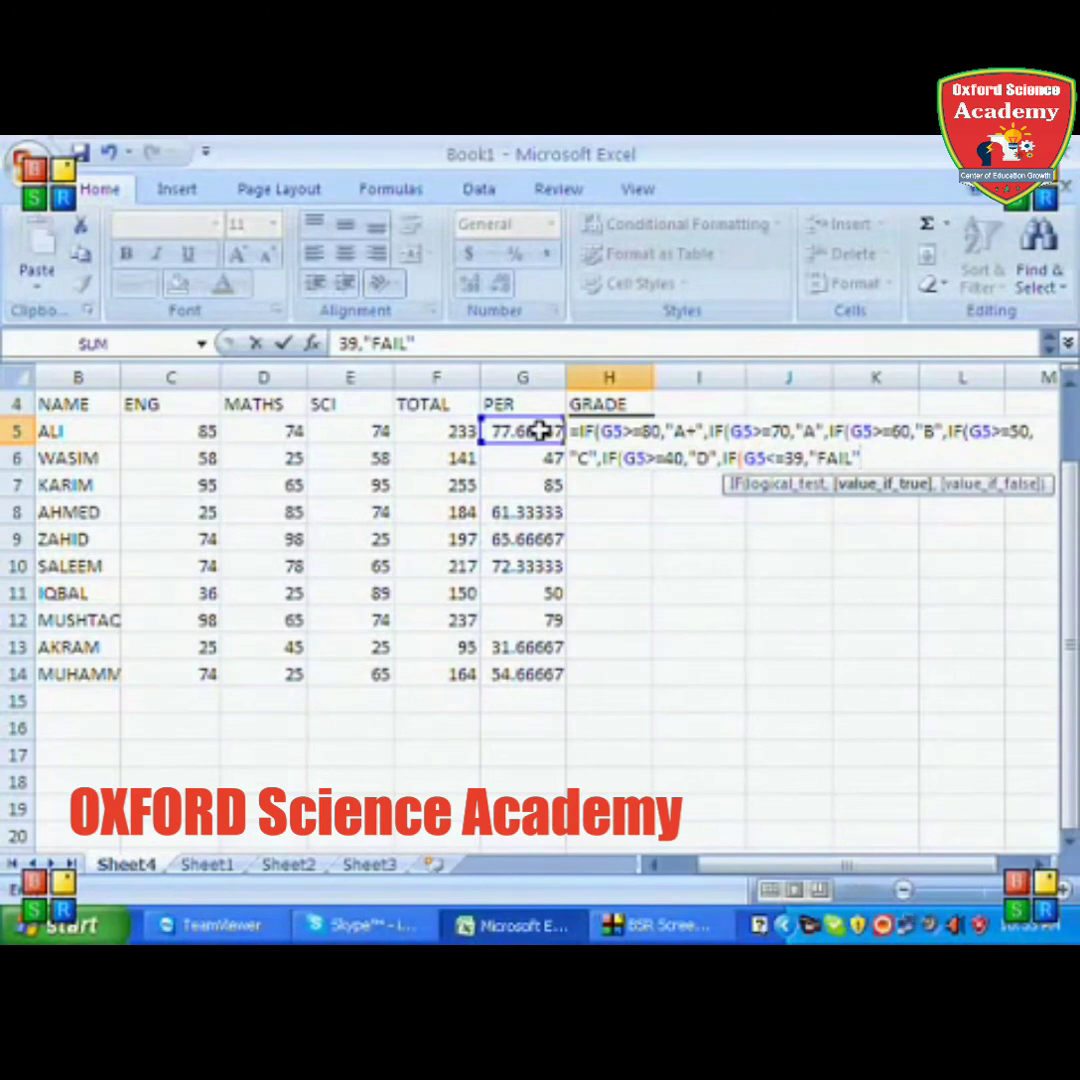
text())))))))
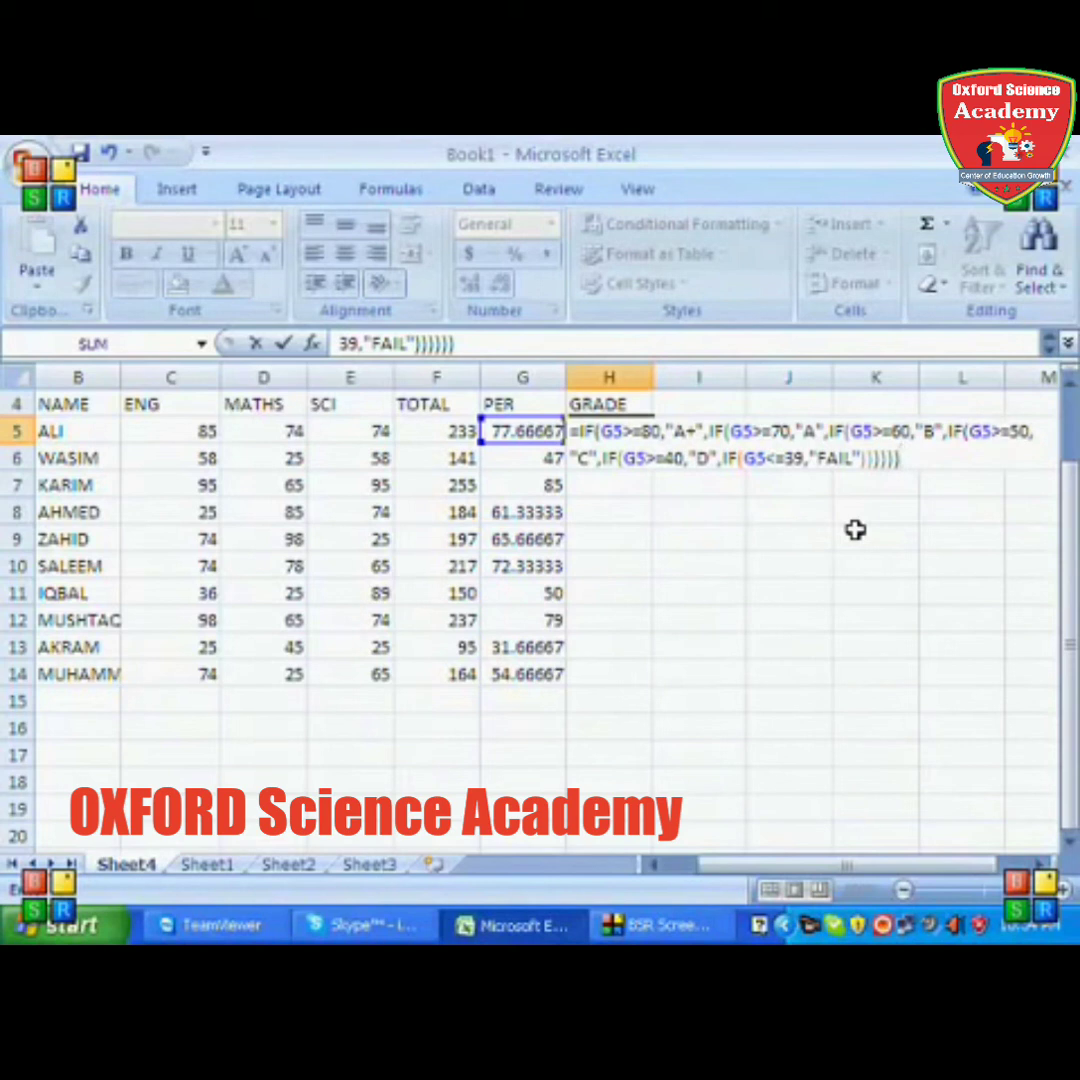
key(Return)
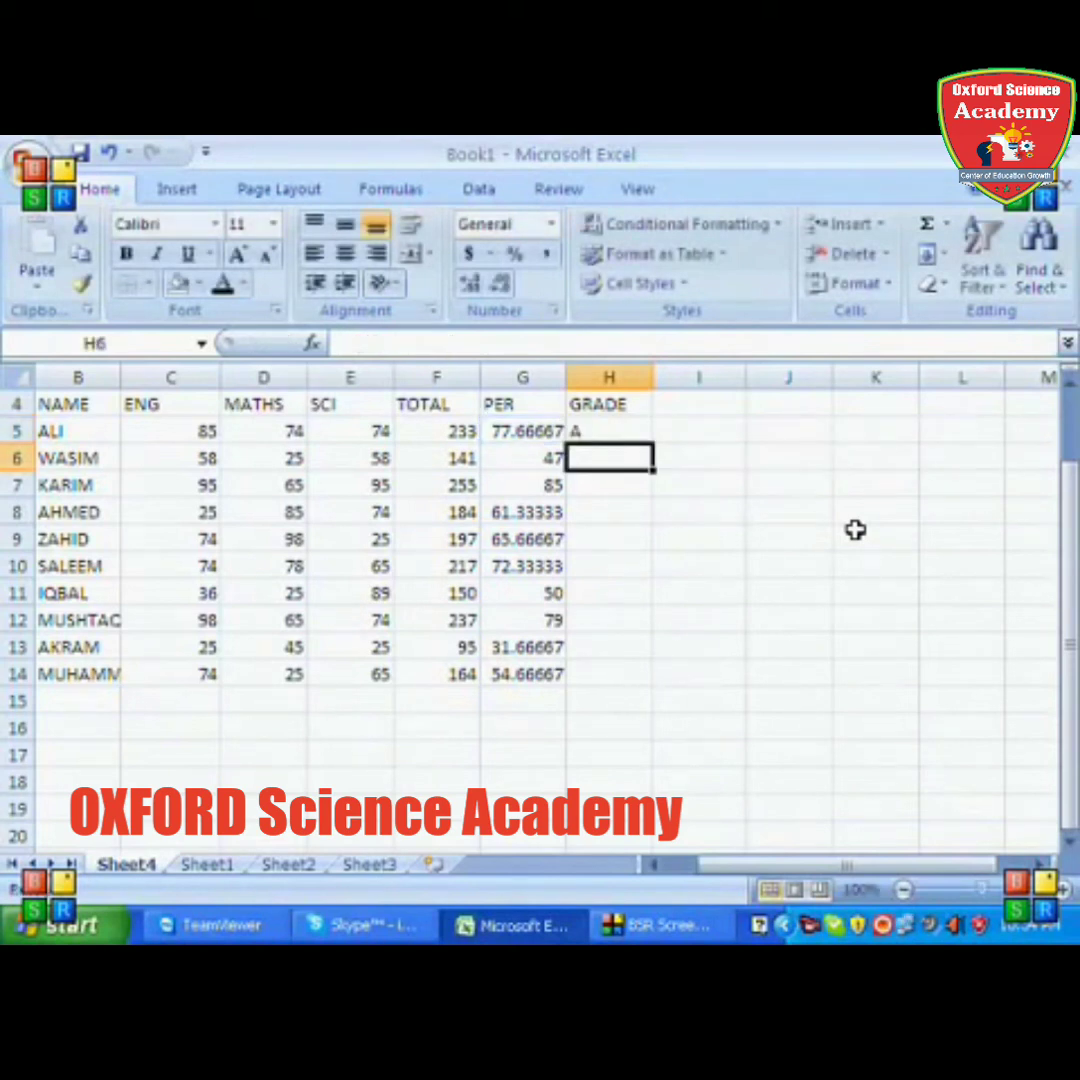
- Copy the nested grade formula from H5 down to H14, then review the copied formulas in row 5
key(Up)
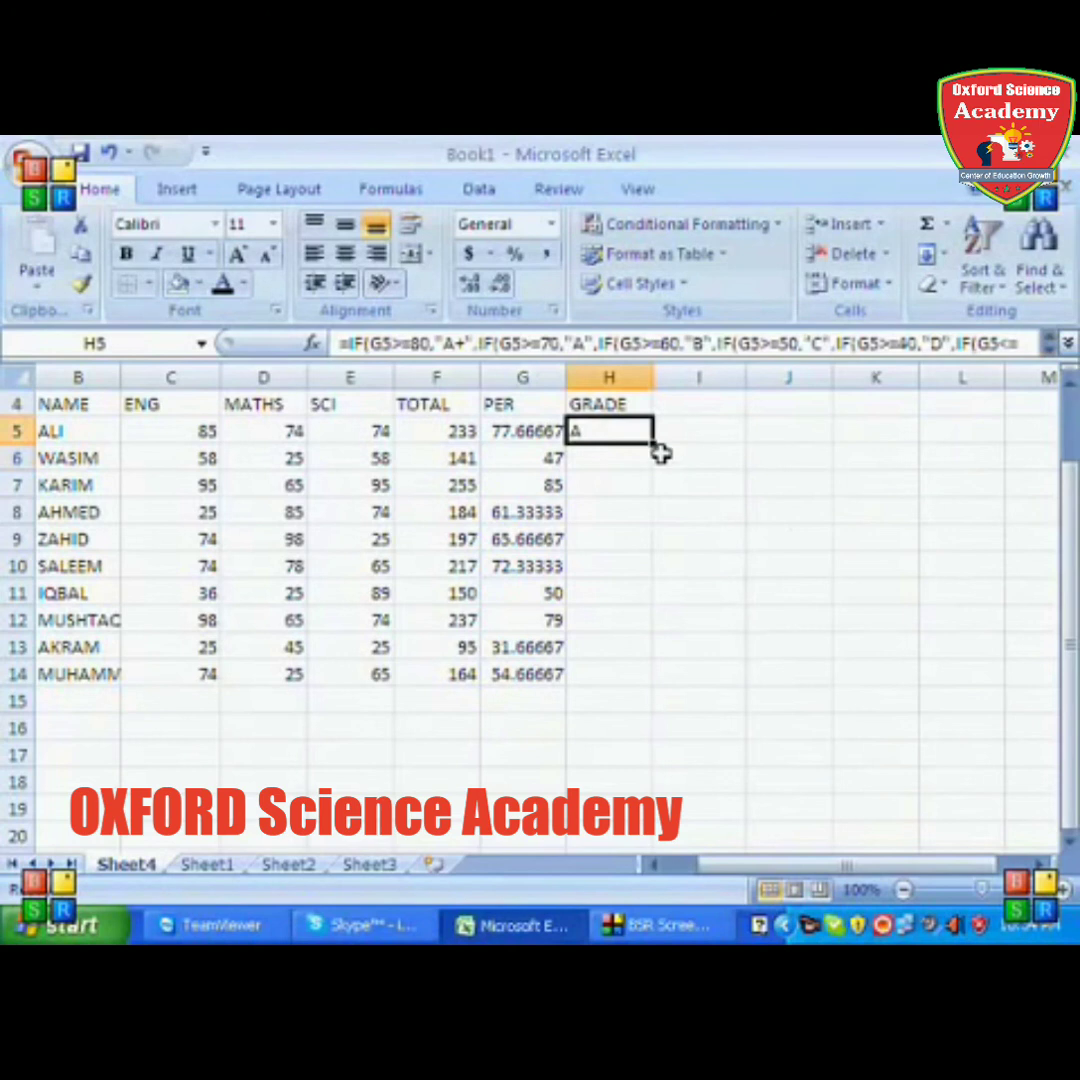
drag(653, 444, 648, 686)
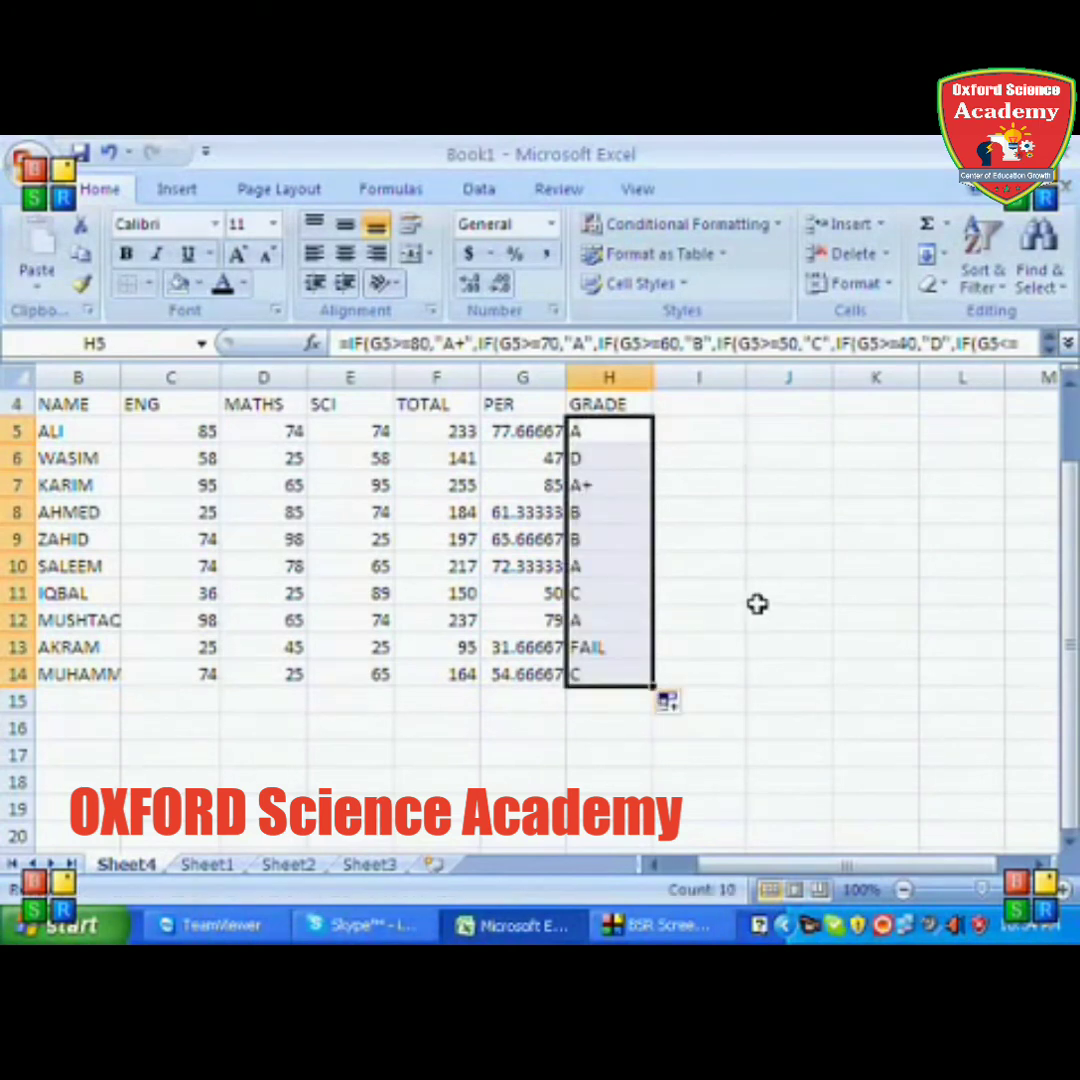
key(Left)
key(Left)
key(Left)
key(Left)
key(Left)
key(Left)
key(Left)
key(Right)
key(Right)
key(Right)
key(Right)
key(Right)
key(Right)
key(Right)
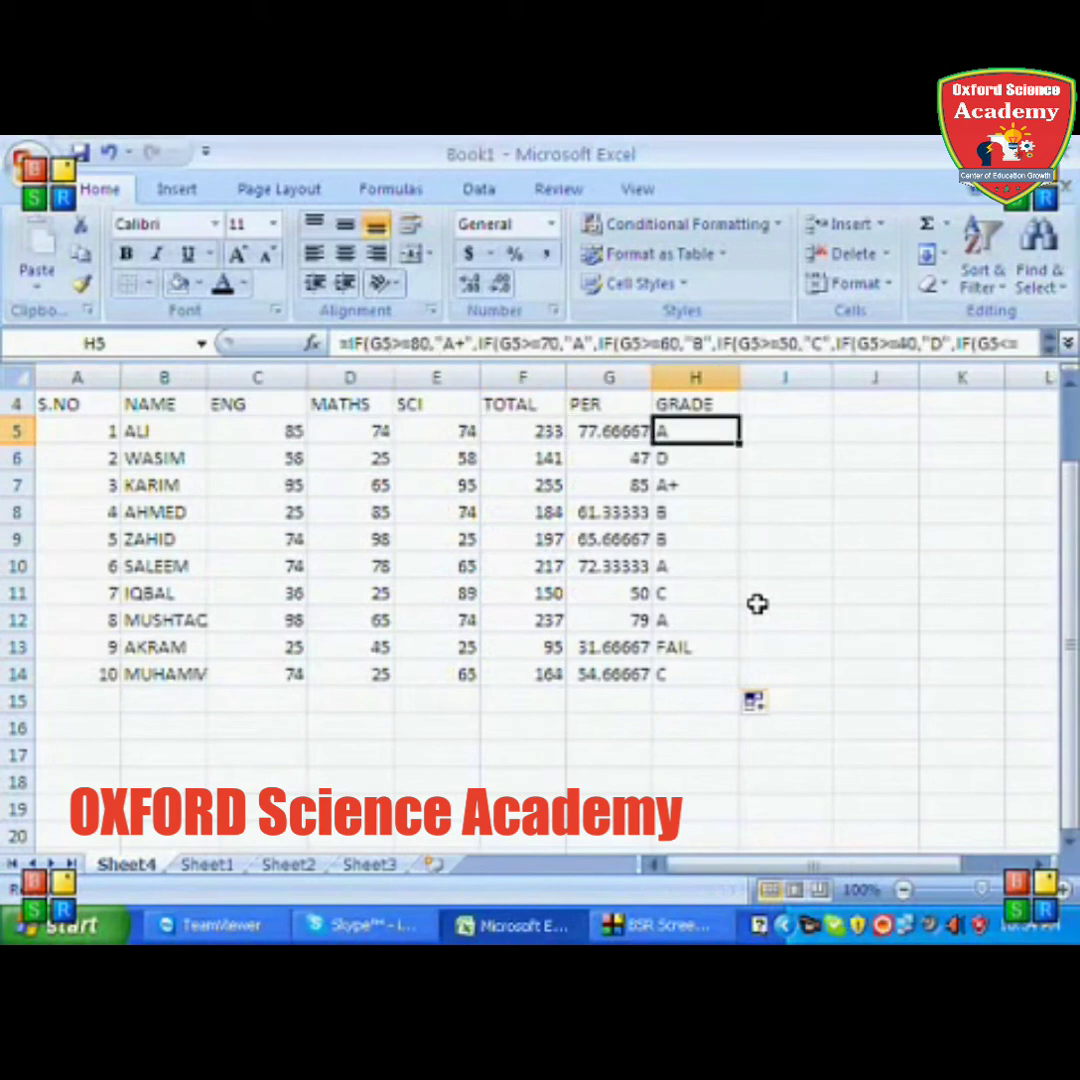
key(Down)
key(Down)
key(Down)
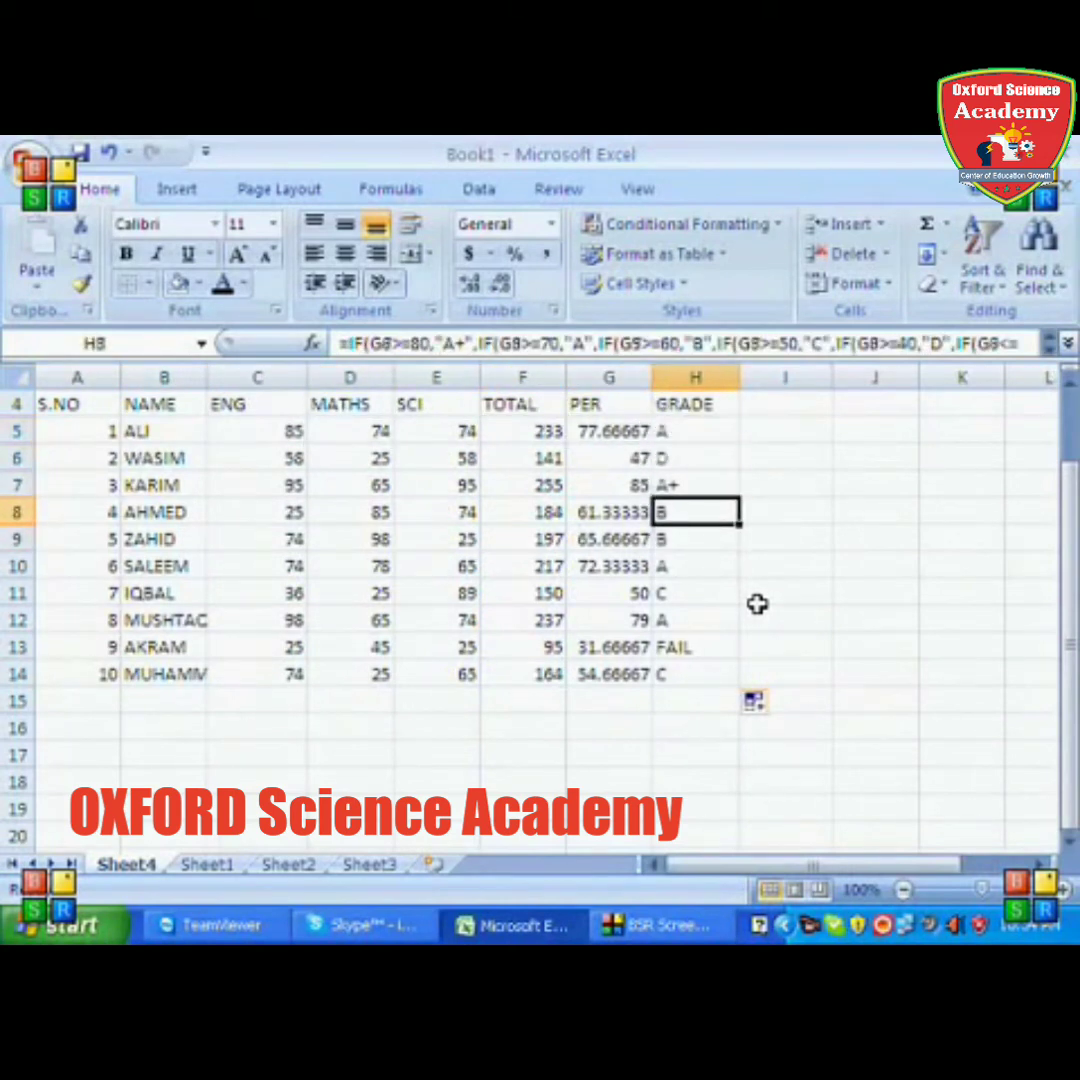
key(Up)
key(Up)
key(Up)
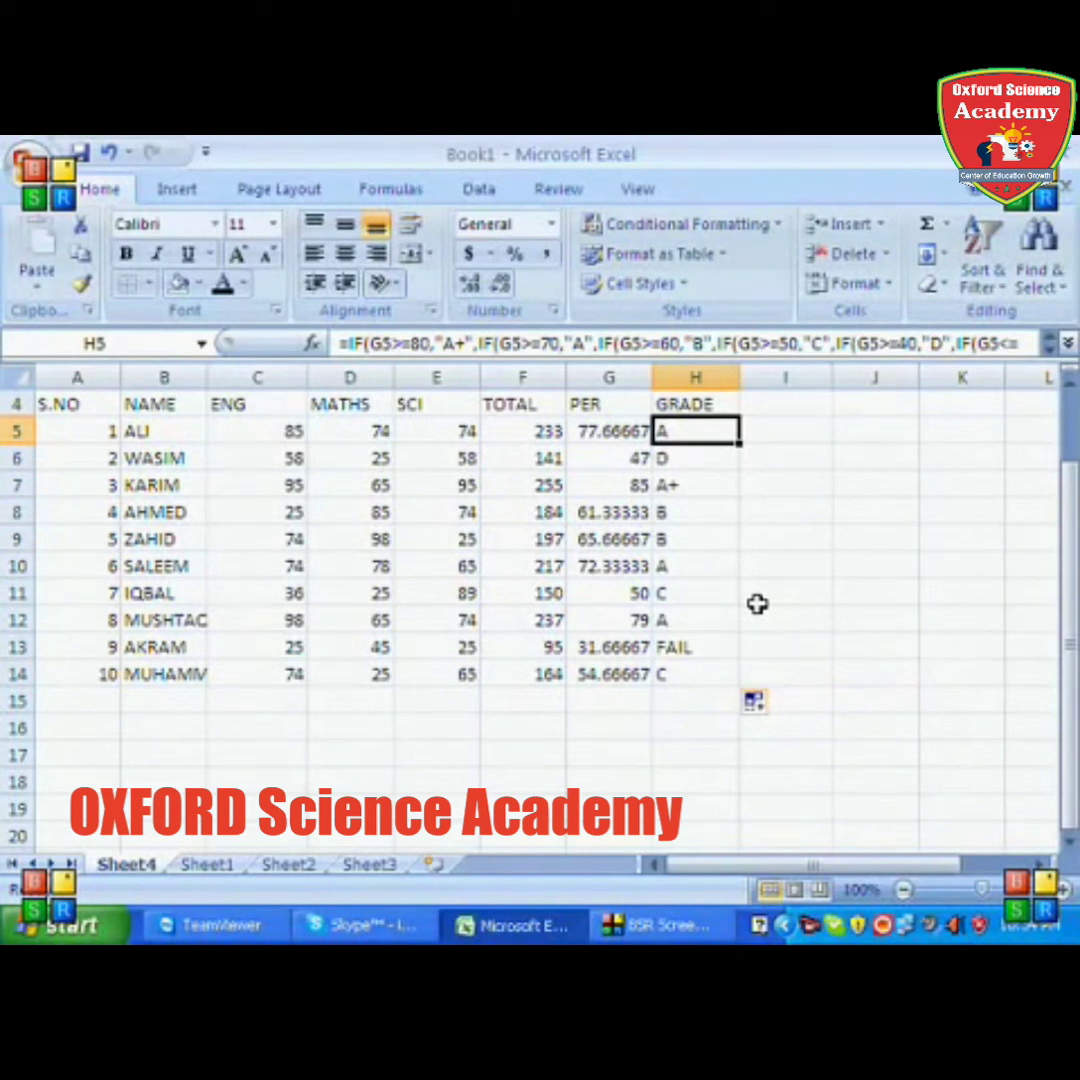
key(Left)
key(Left)
key(Left)
key(Left)
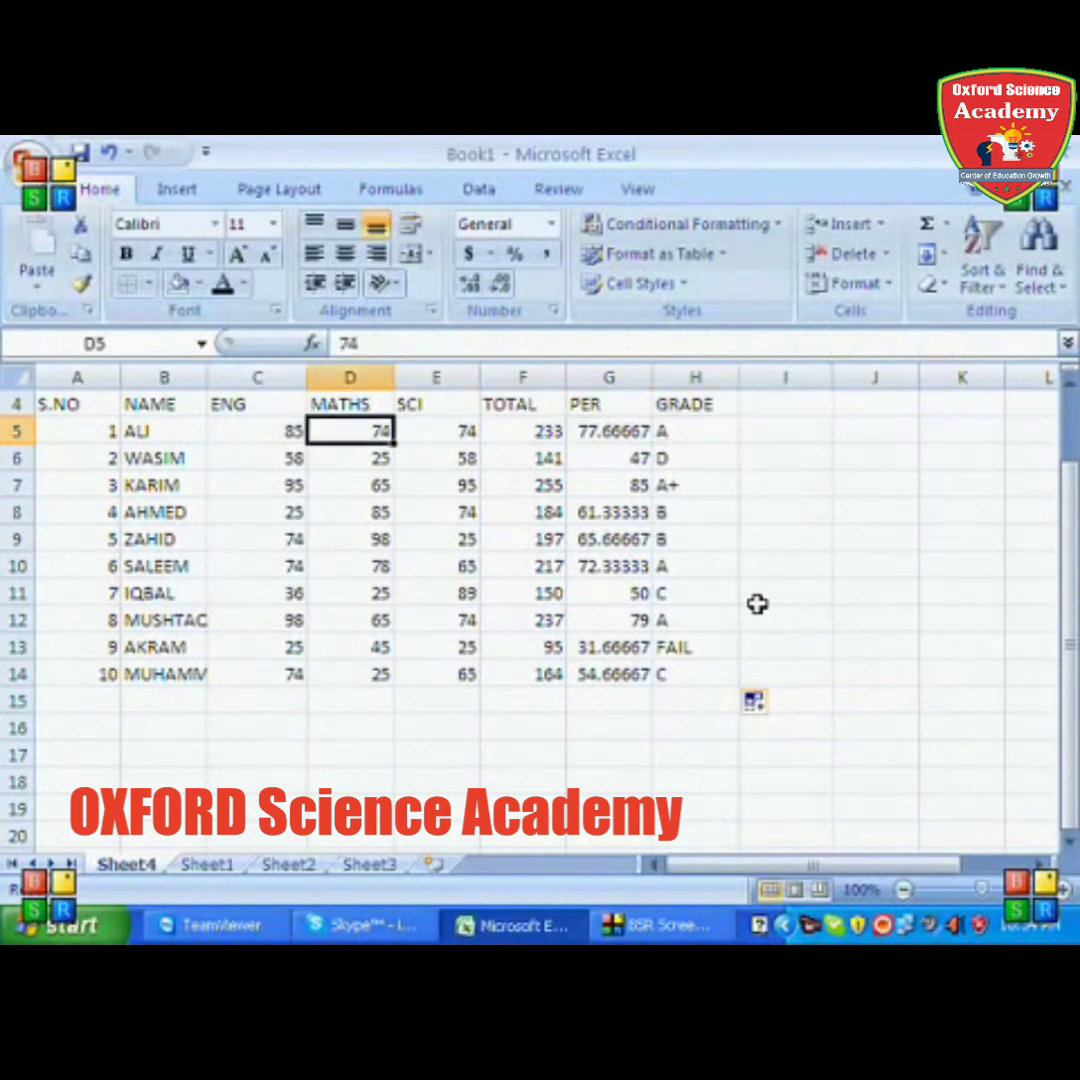
key(Left)
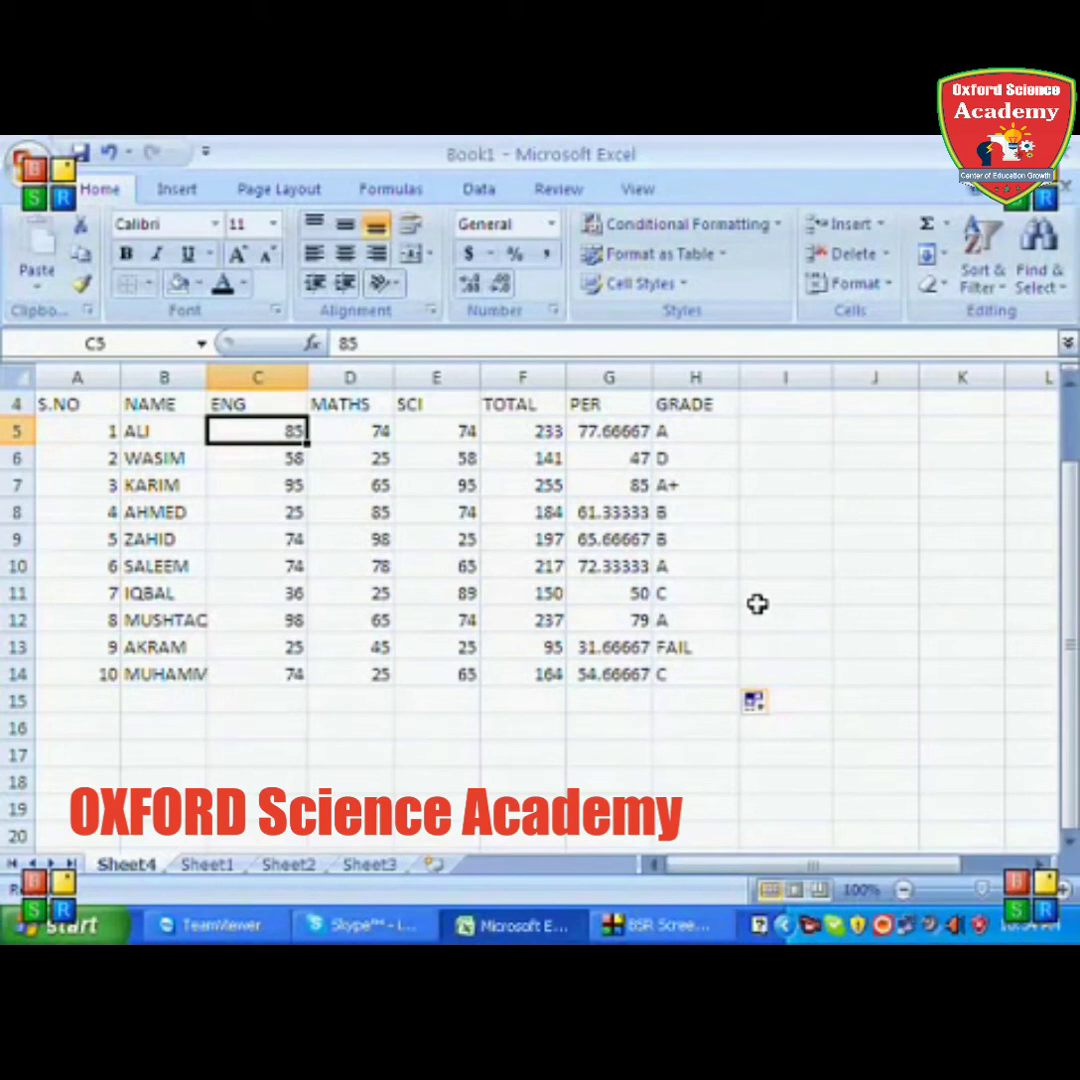
- Enter test marks of 10 for ALI's ENG, MATHS and SCI, then check his percentage and grade
key(Right)
key(Right)
key(Right)
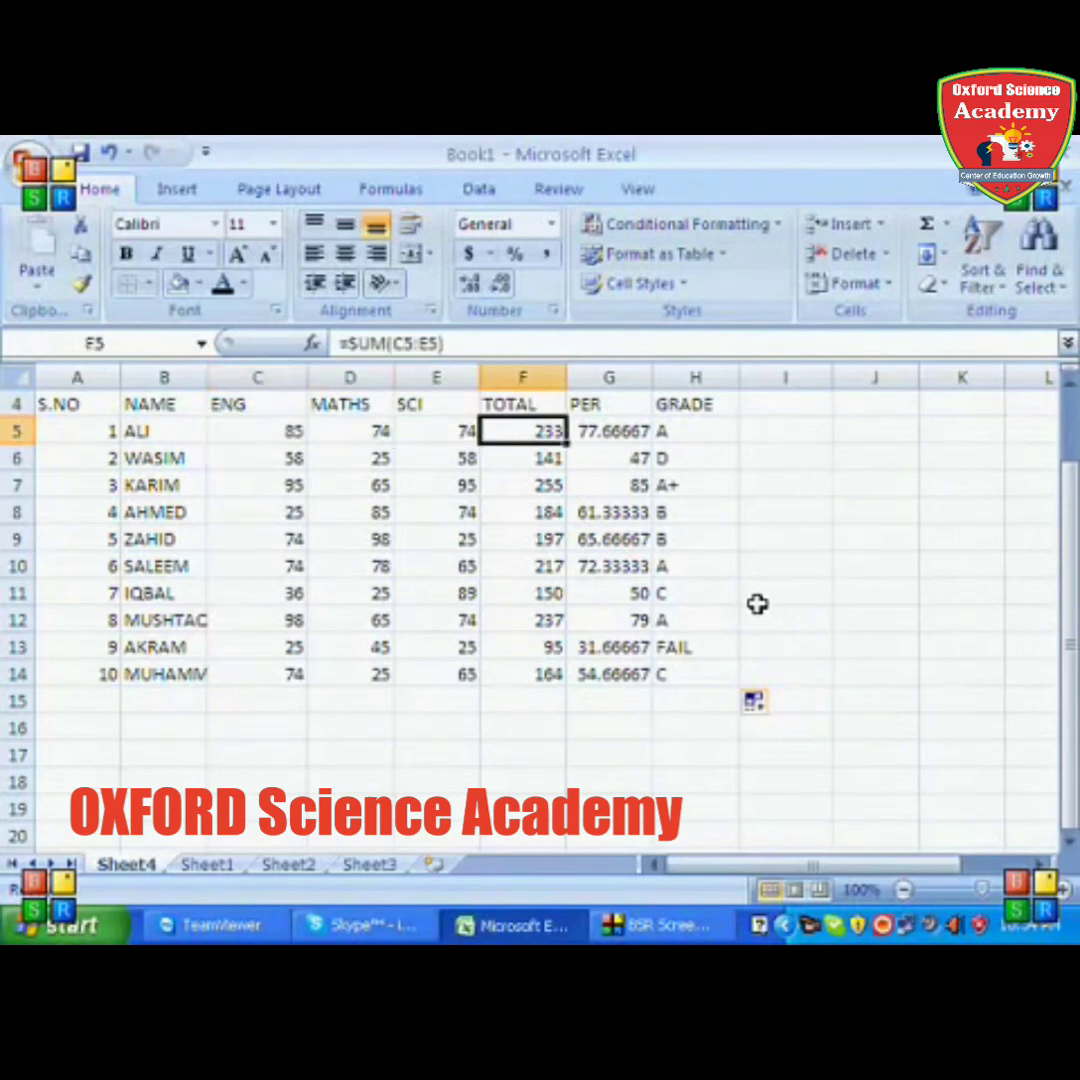
key(Right)
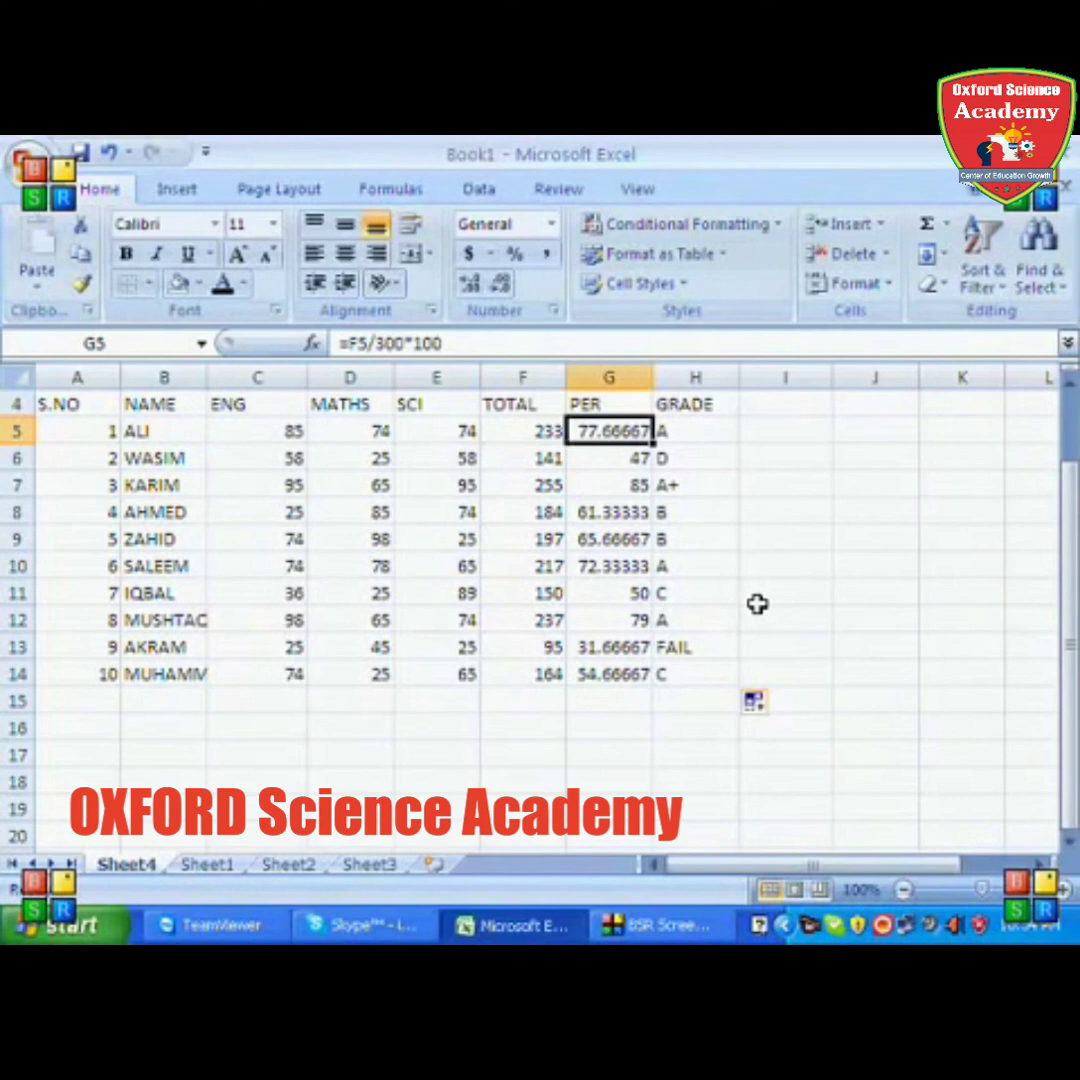
key(Right)
key(Left)
key(Left)
key(Left)
key(Left)
key(Left)
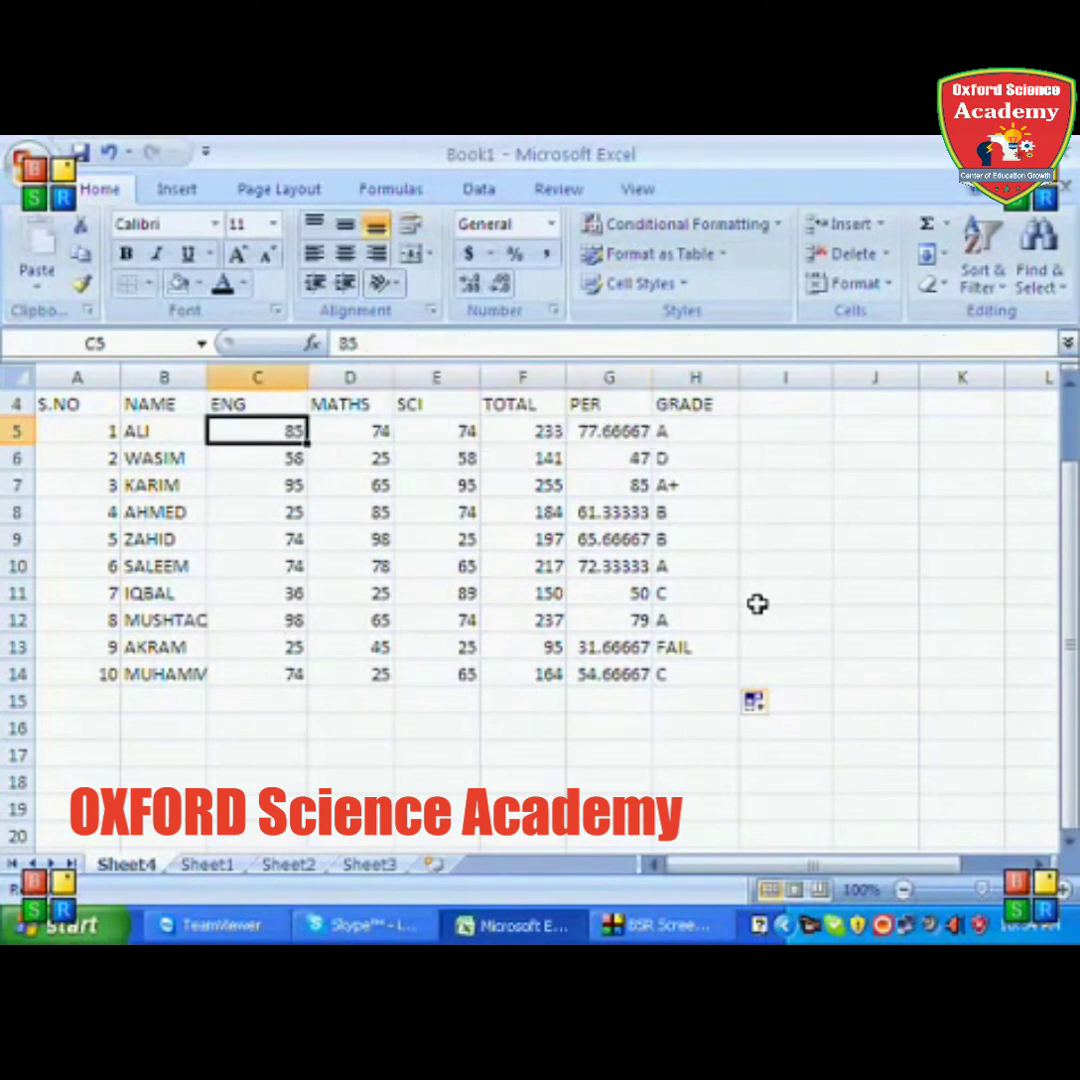
text(10)
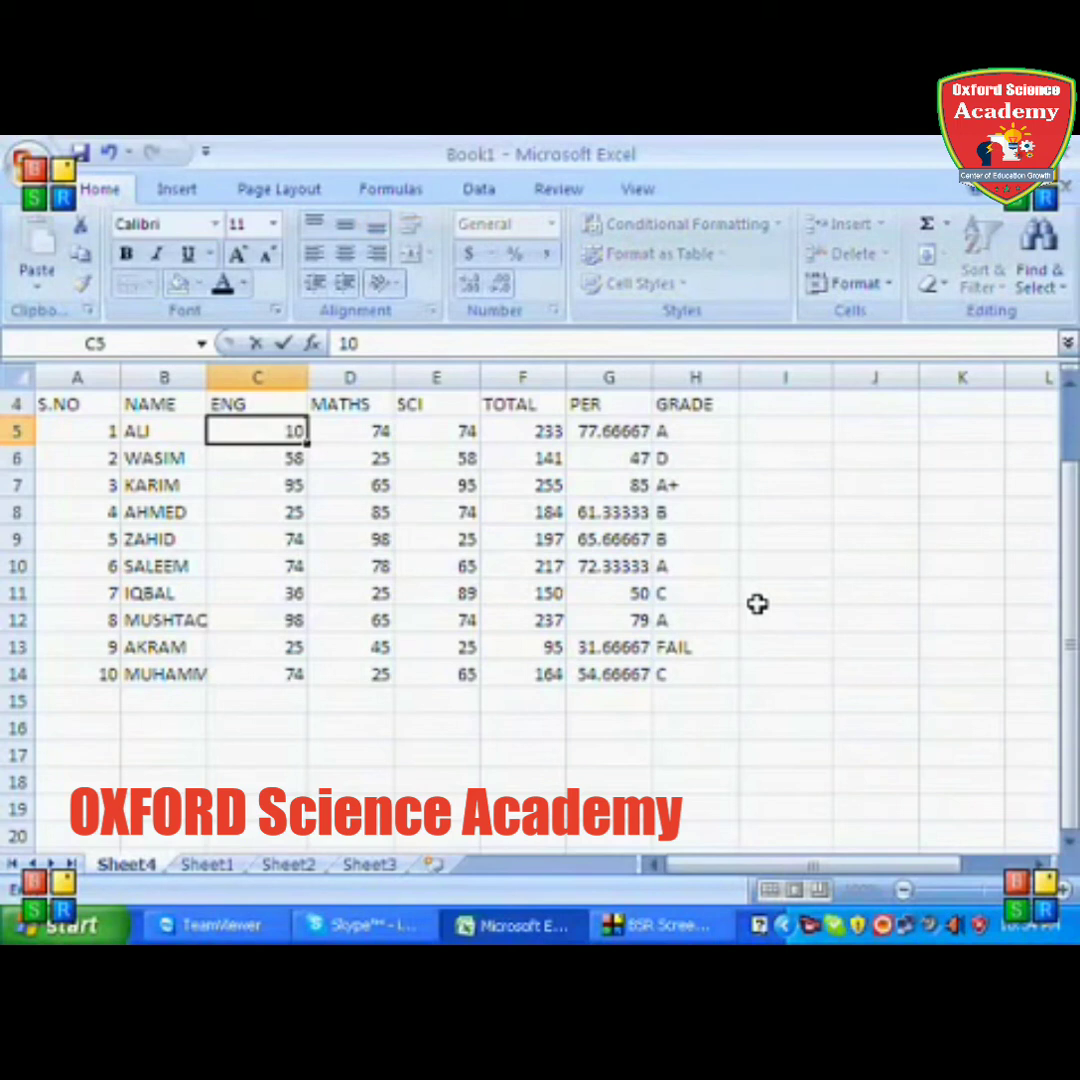
key(Right)
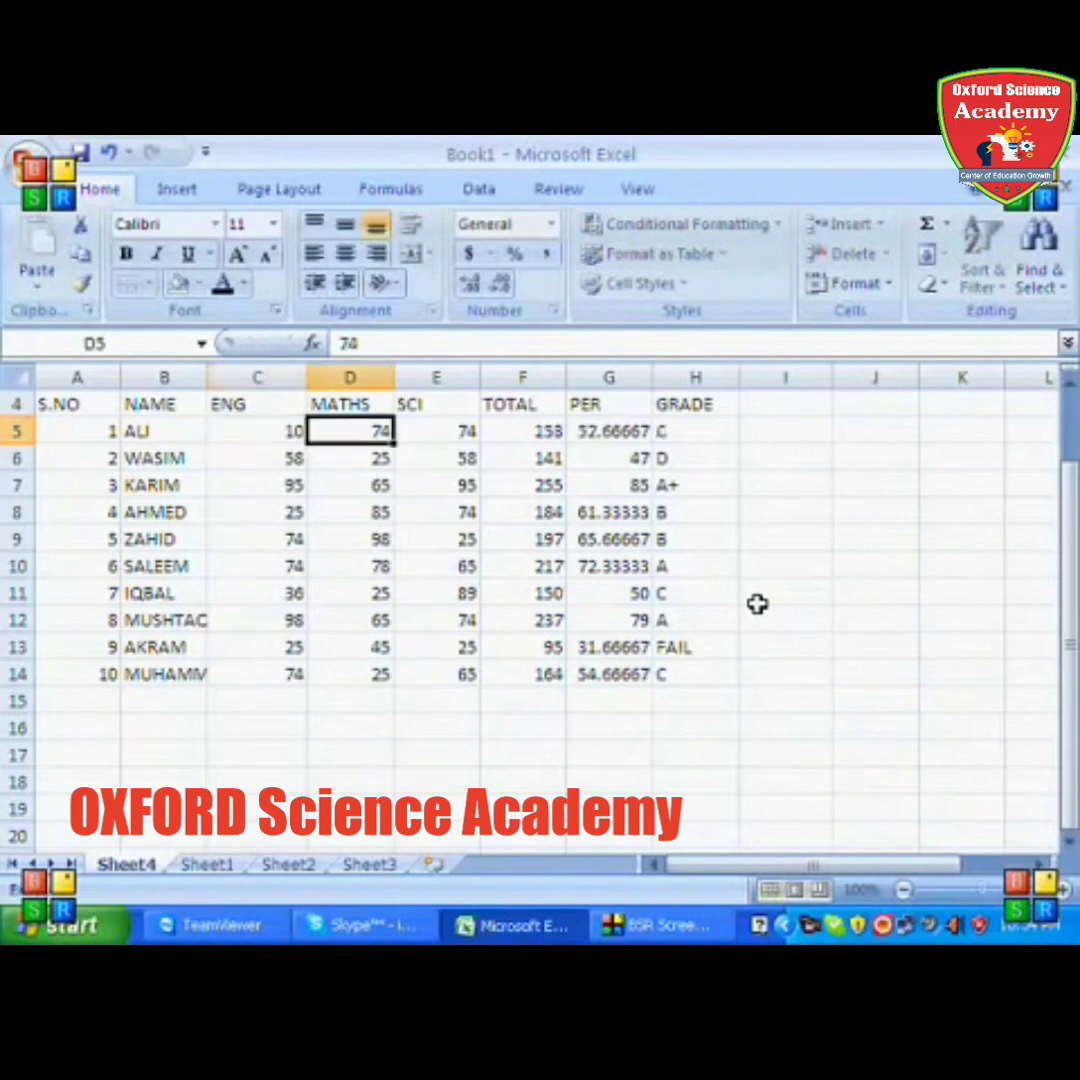
text(10)
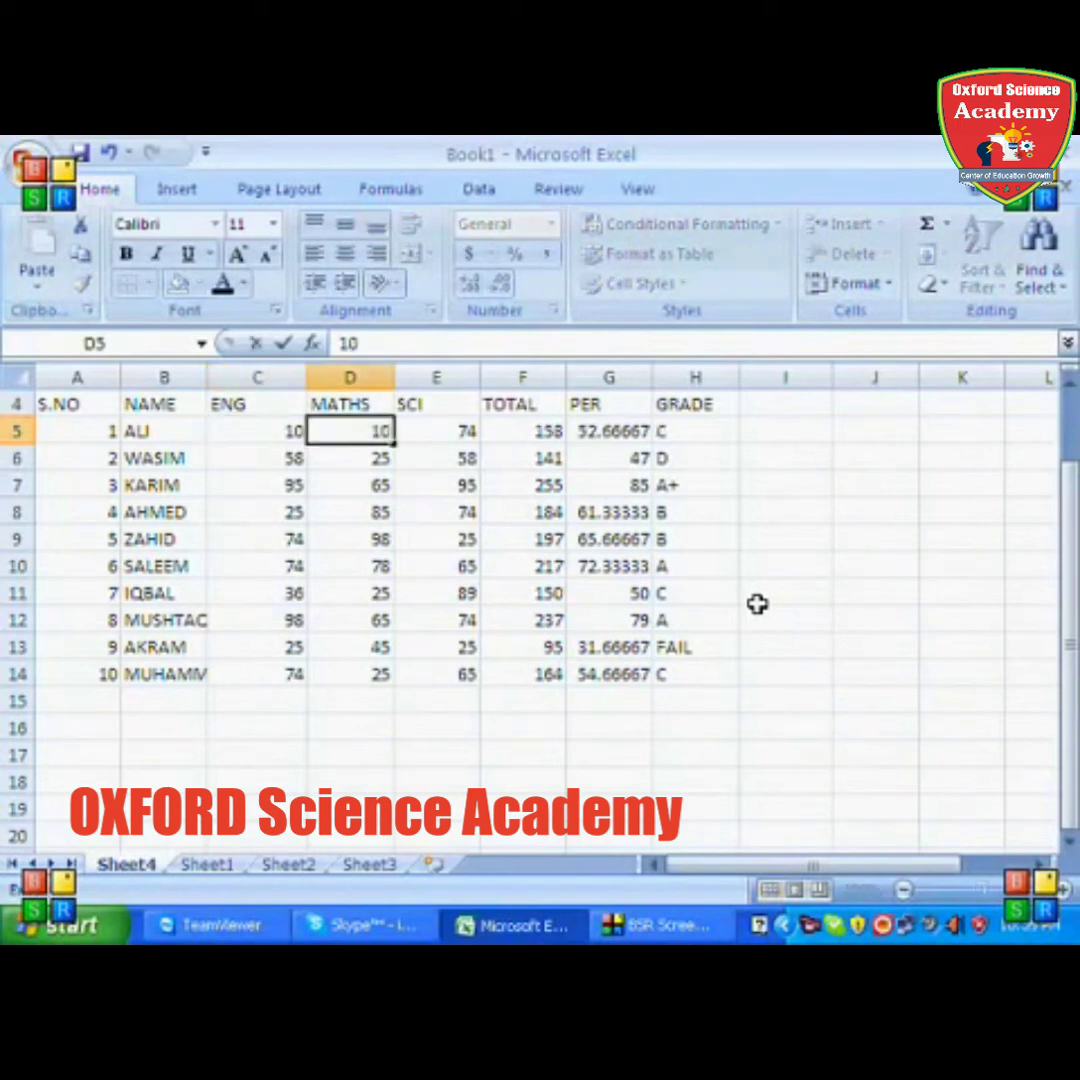
key(Right)
text(10)
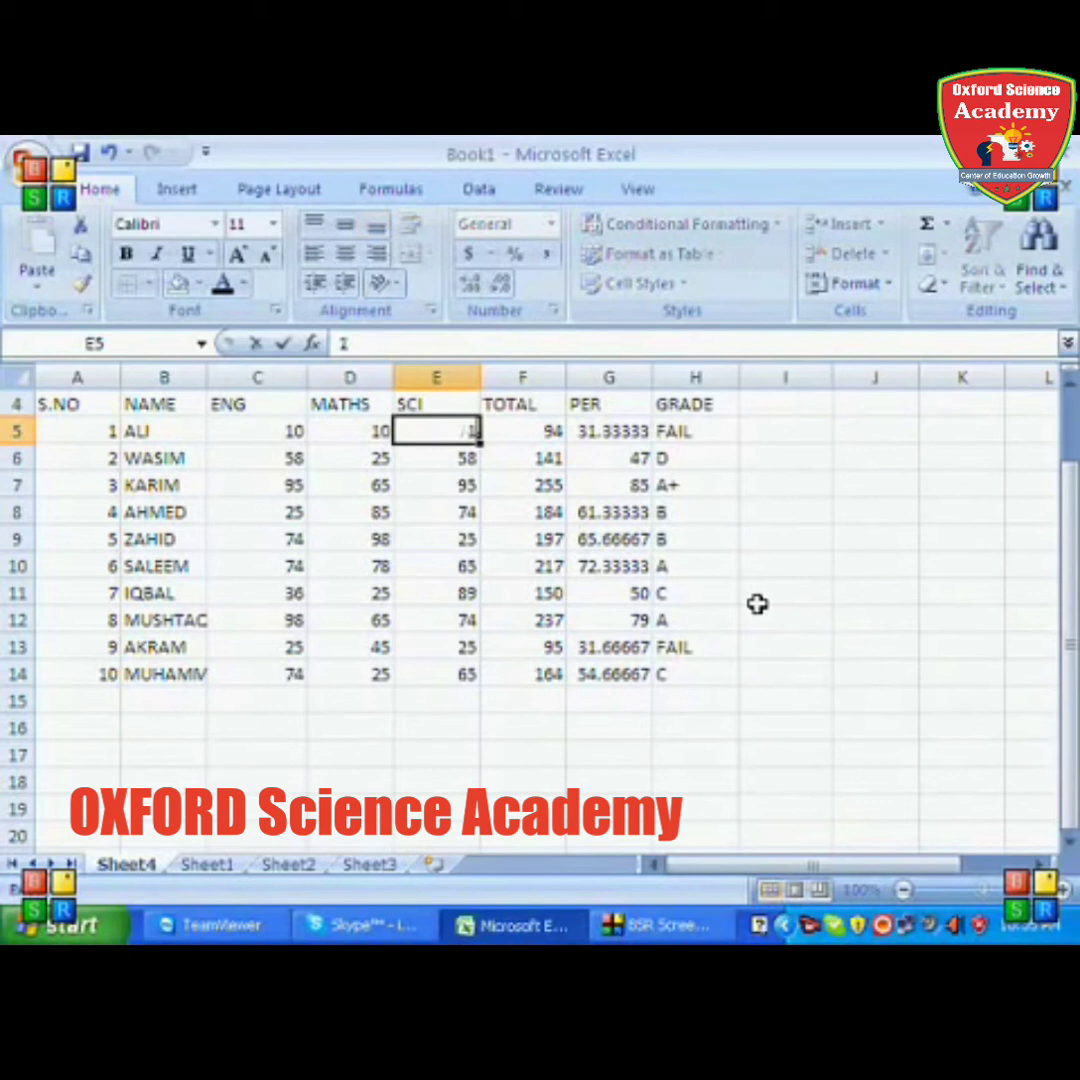
key(Right)
key(Right)
key(Right)
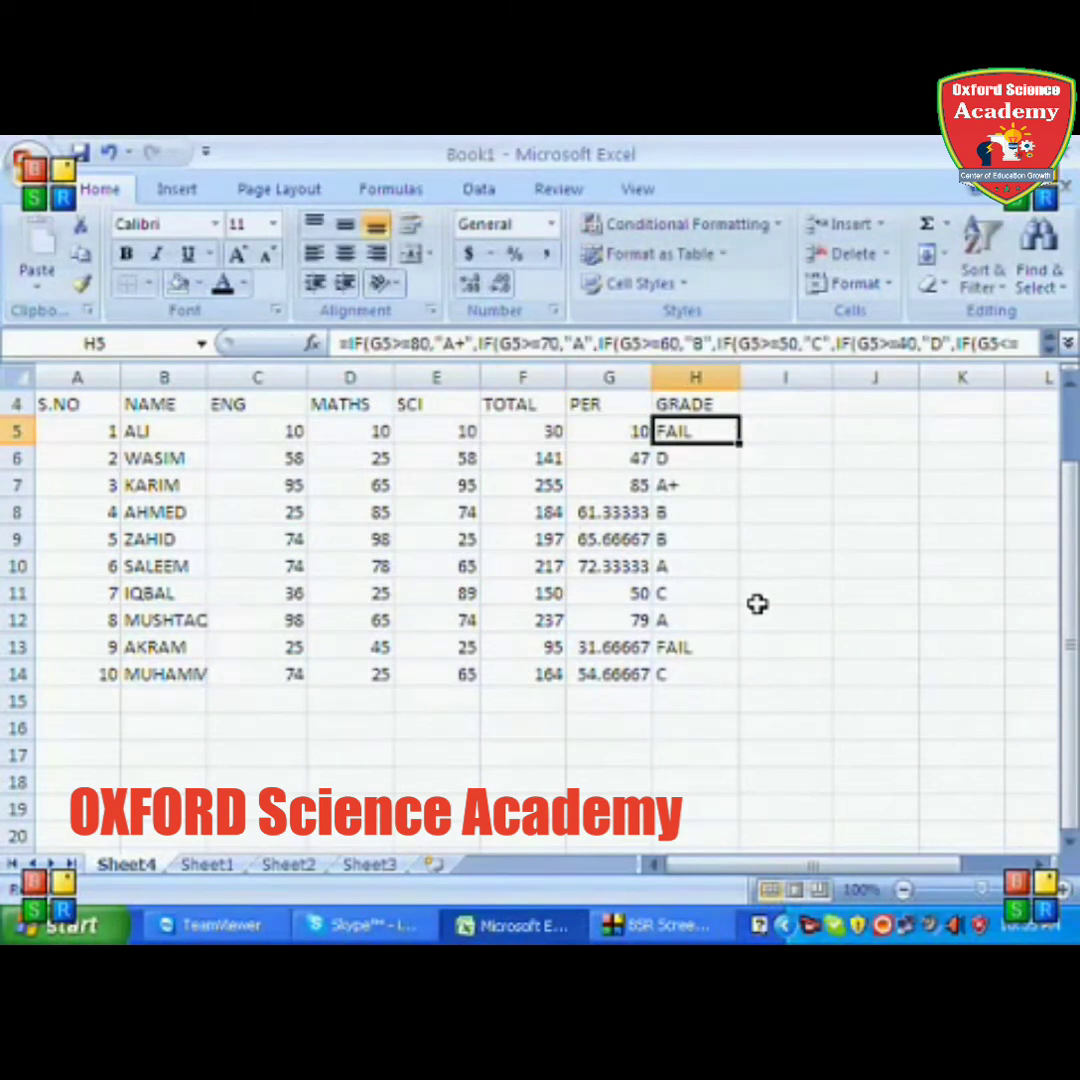
key(Left)
key(Left)
key(Right)
key(Right)
key(Left)
key(Left)
key(Left)
key(Left)
key(Left)
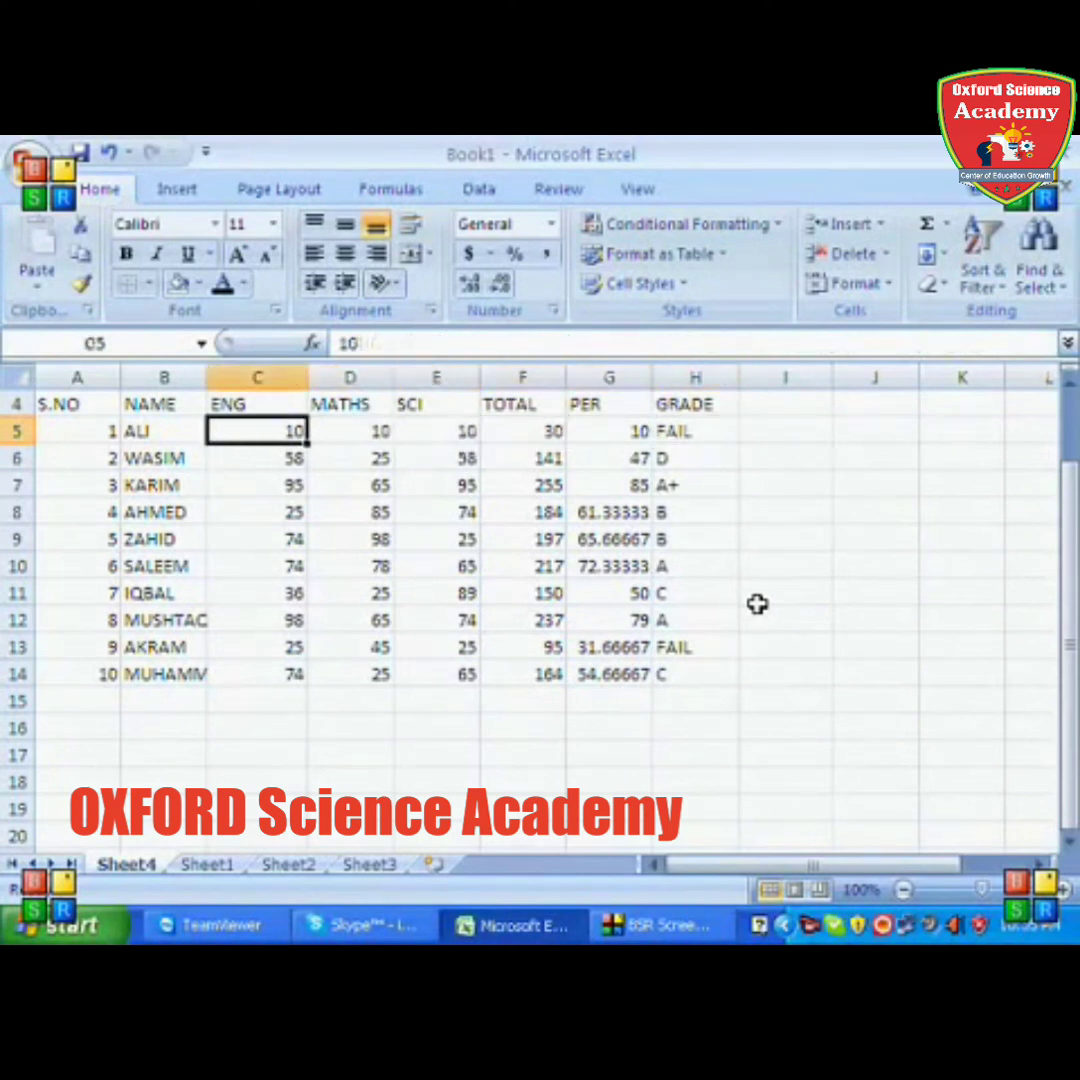
- Change ALI's marks to 60 ENG, 50 MATHS and 70 SCI
text(60)
key(Return)
key(Up)
key(Right)
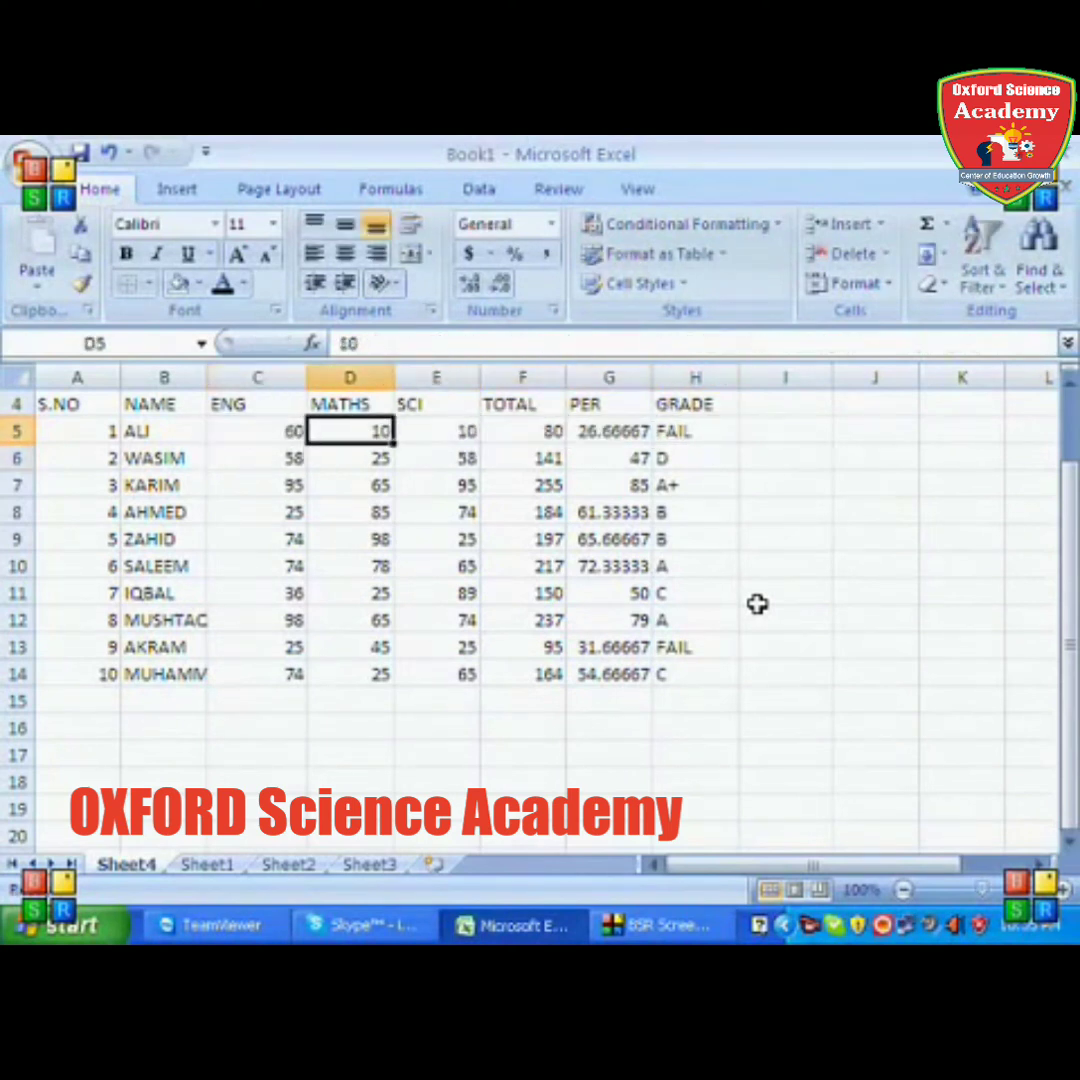
text(50)
key(Right)
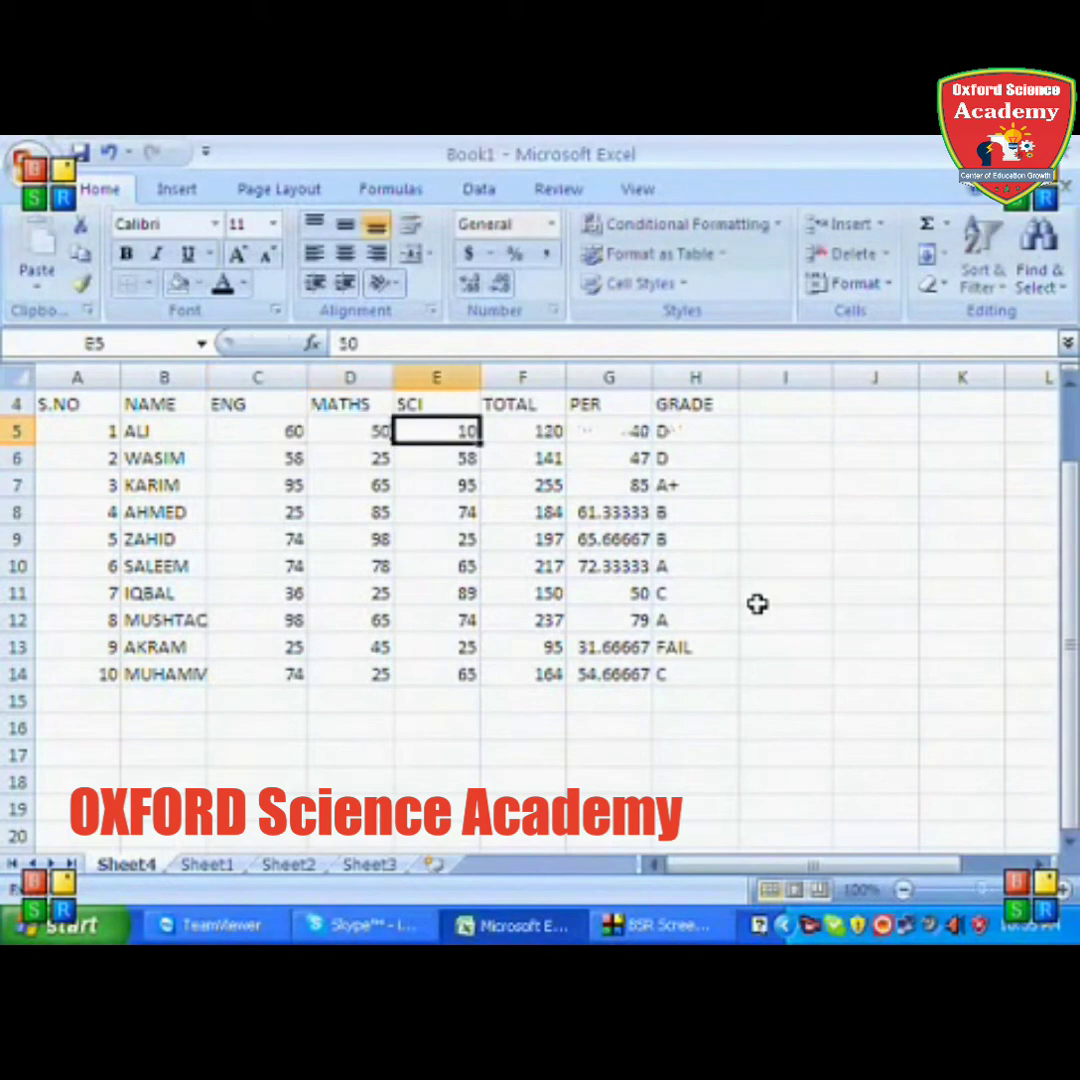
text(70)
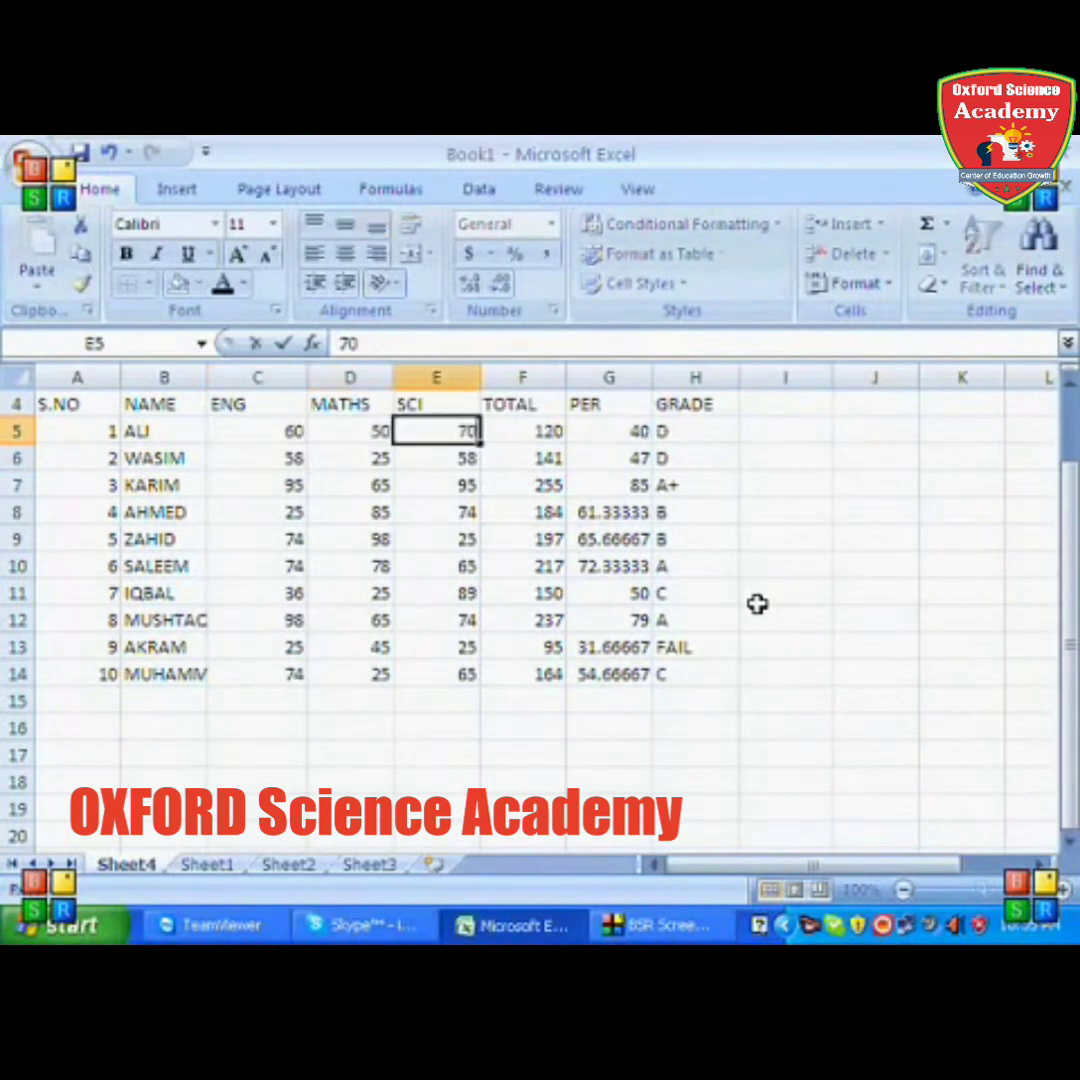
key(Right)
- Raise ALI's MATHS and ENG marks to 90 each, for a total of 250 and grade A+
key(Left)
key(Left)
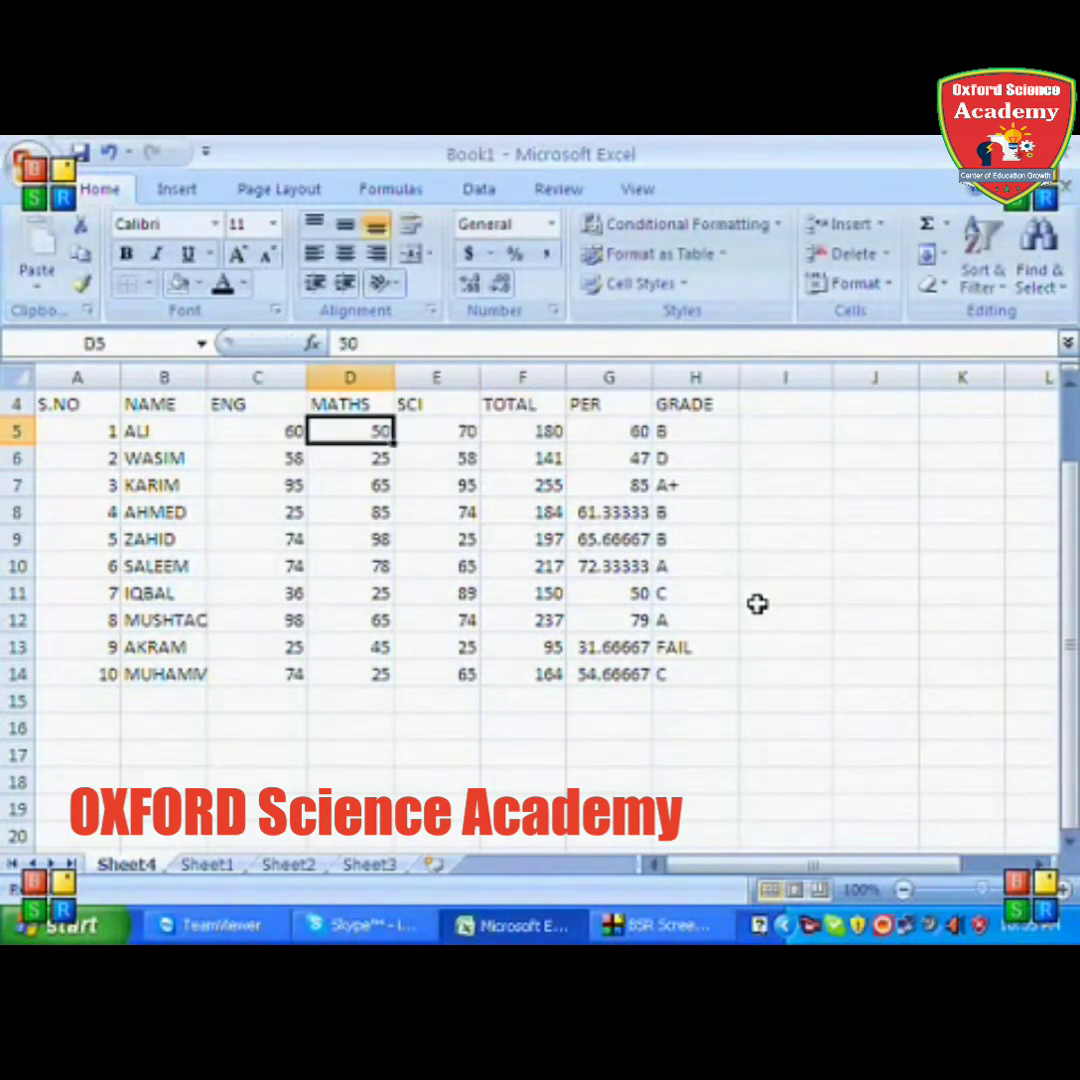
text(90)
key(Left)
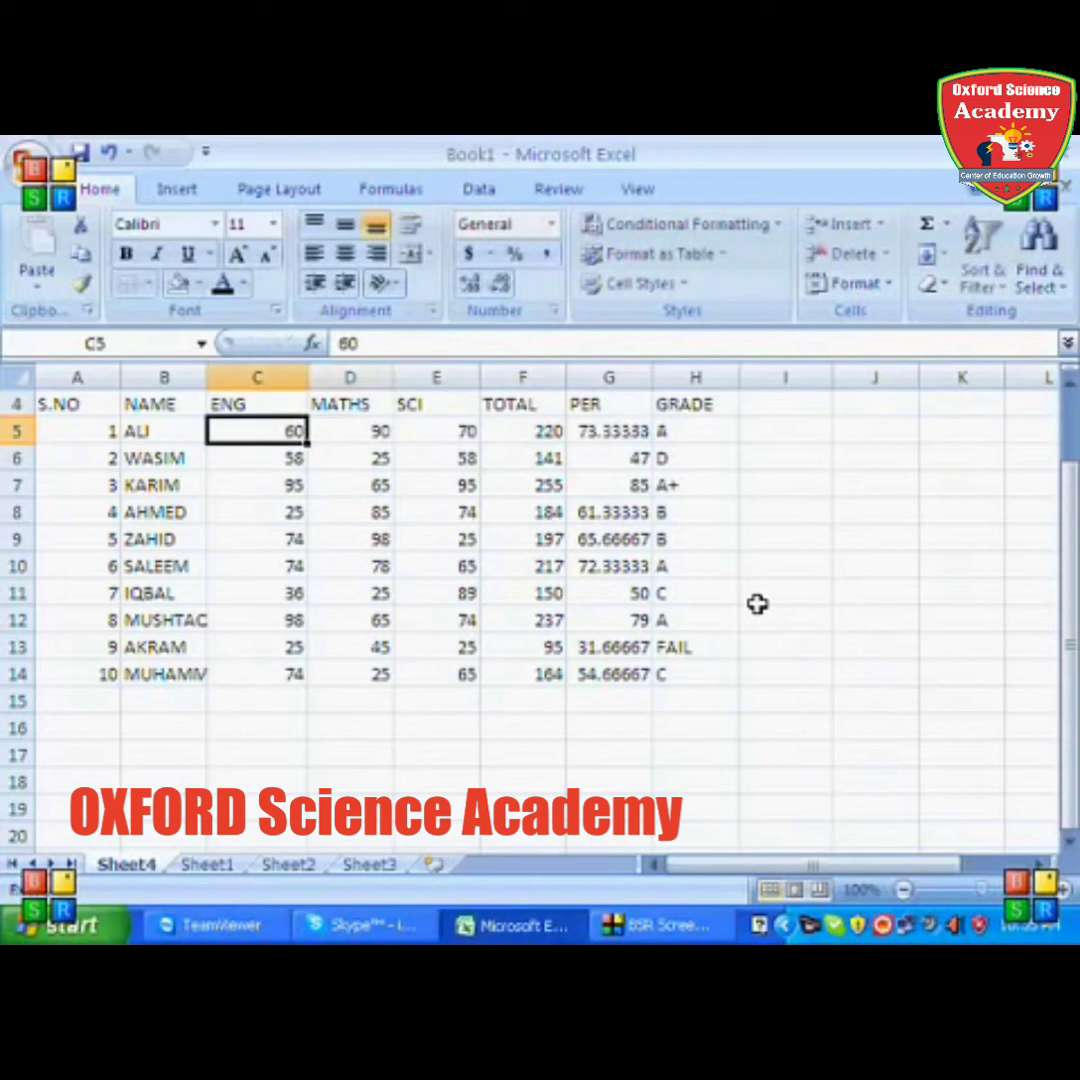
text(90)
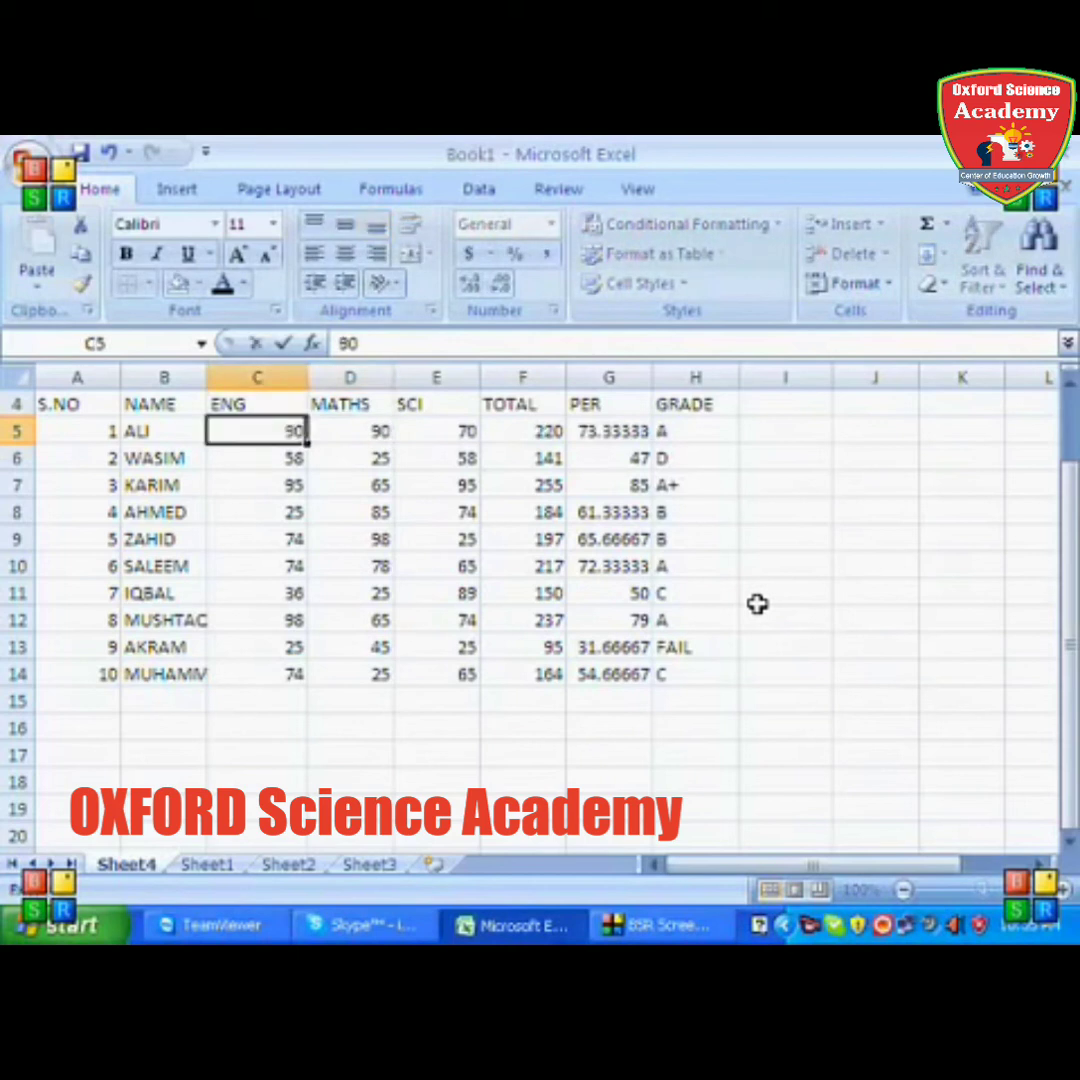
key(Right)
key(Right)
key(Right)
key(Right)
key(Left)
key(Left)
key(Left)
key(Left)
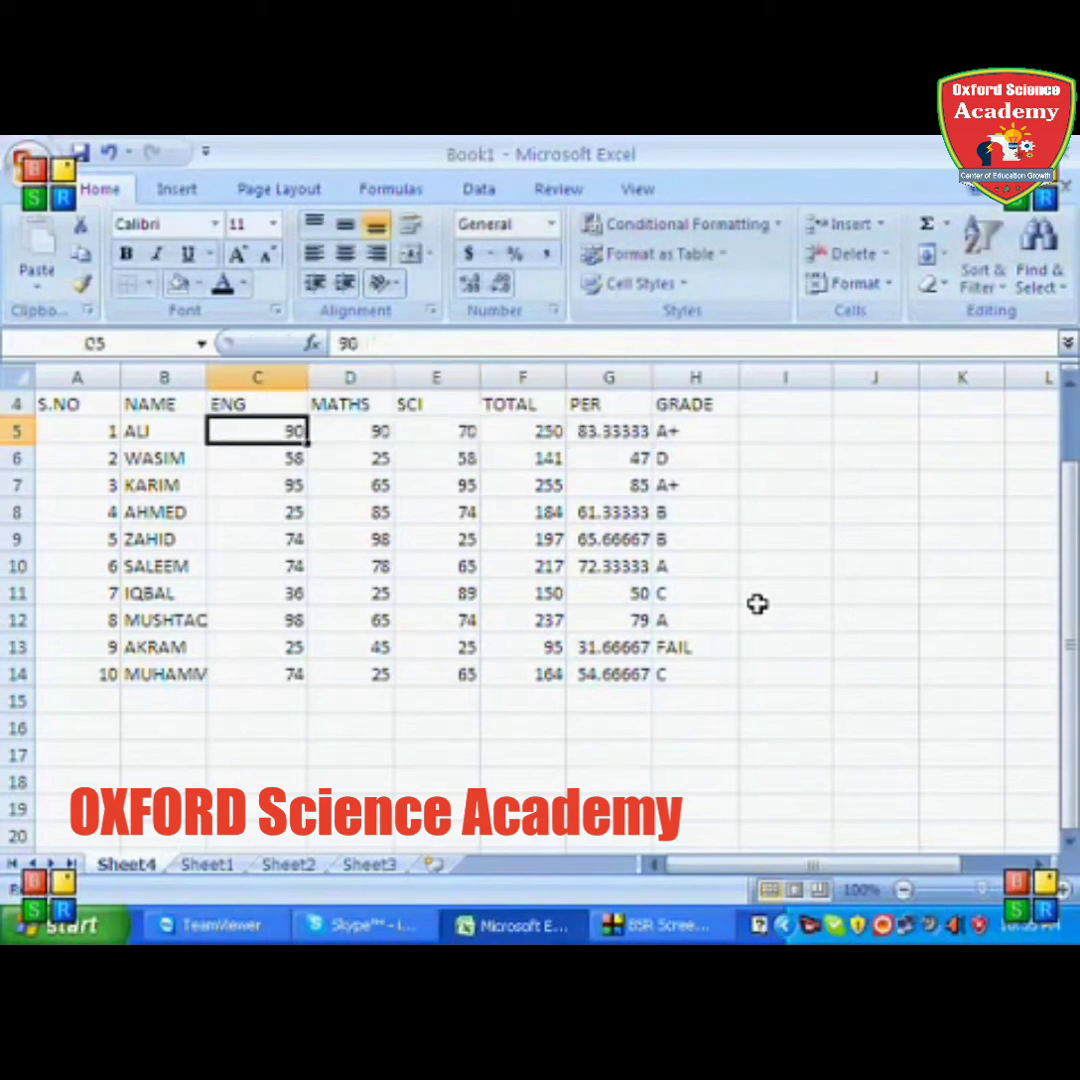
key(Up)
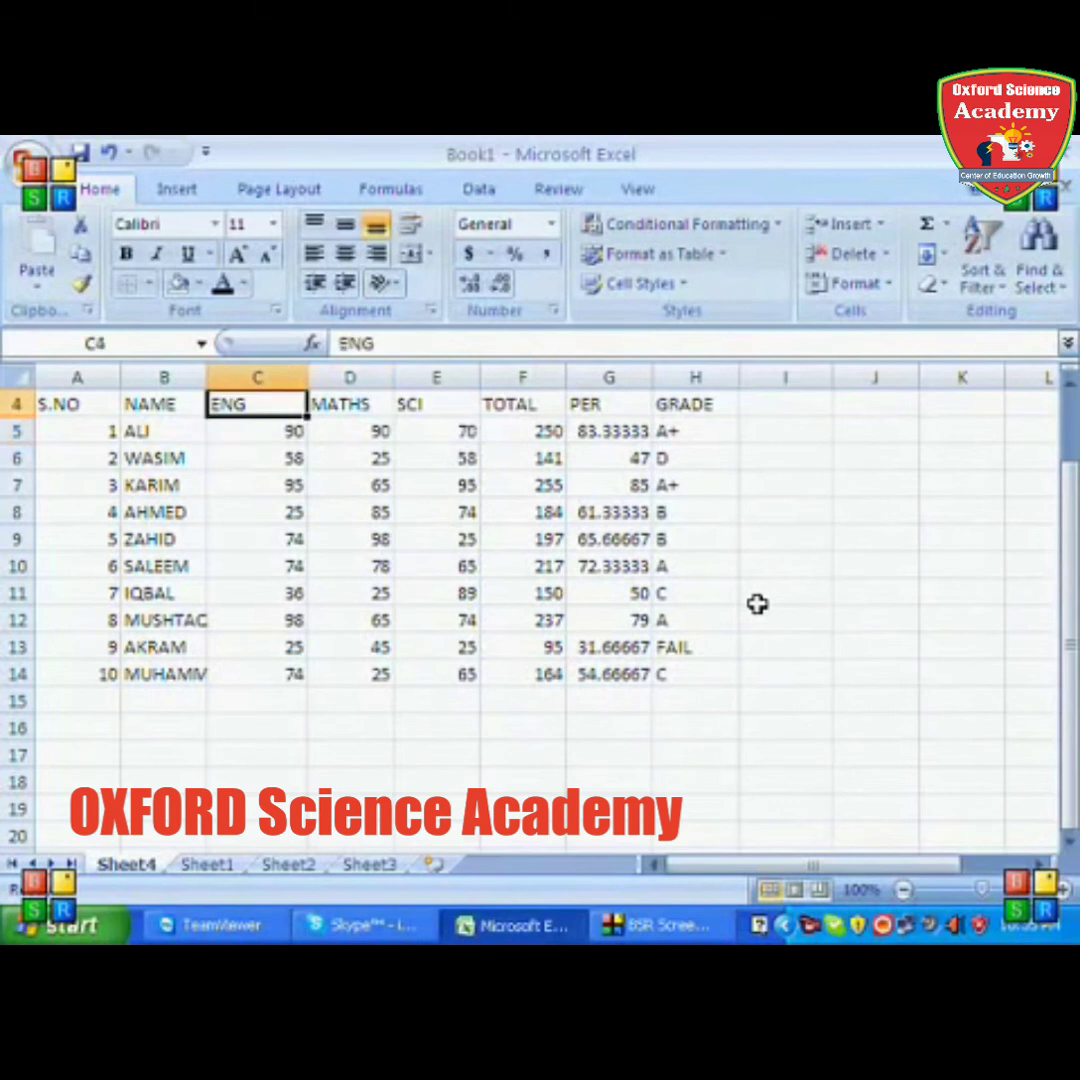
key(Up)
key(Up)
key(Up)
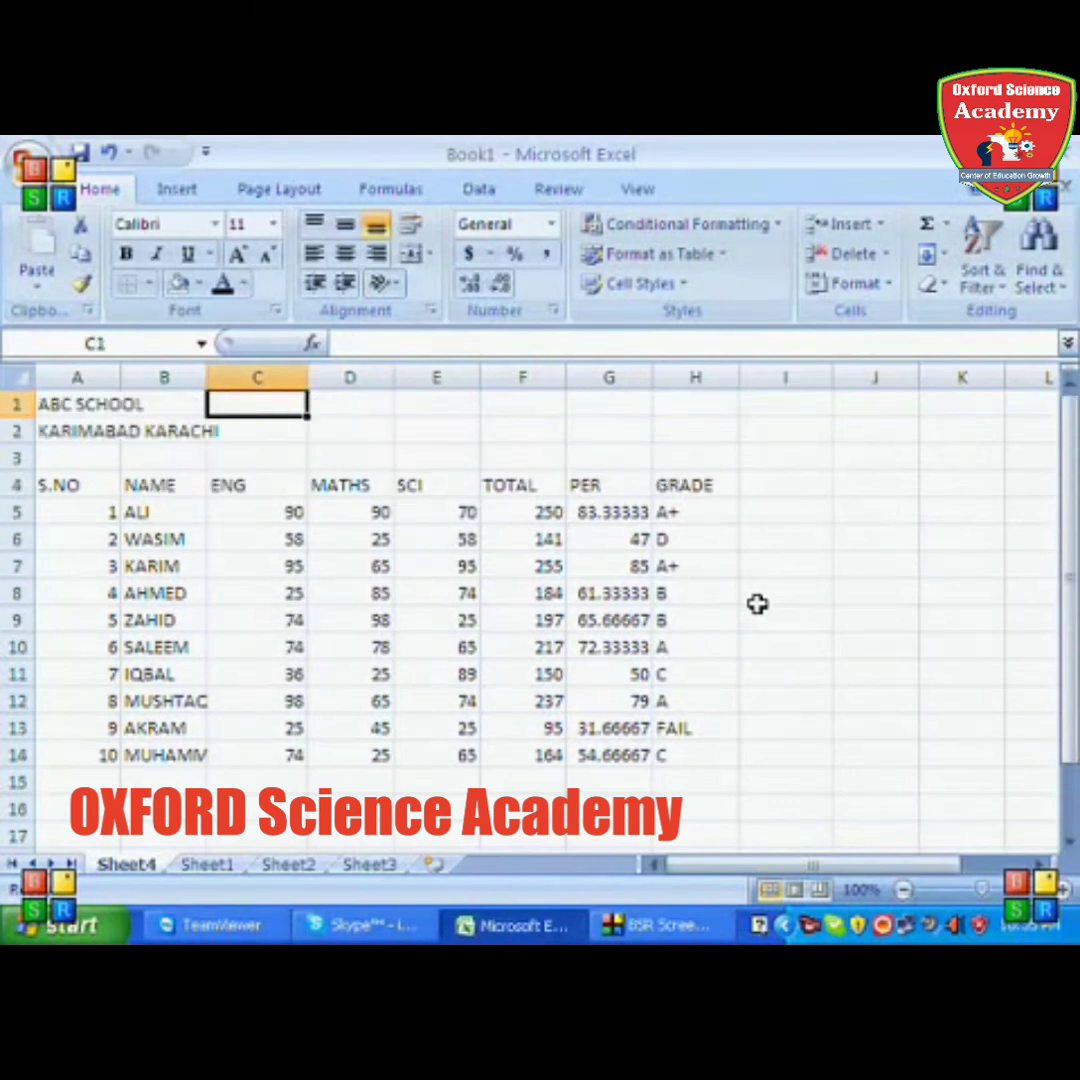
- Merge and center the ABC SCHOOL title across A1:H1
key(Left)
key(Left)
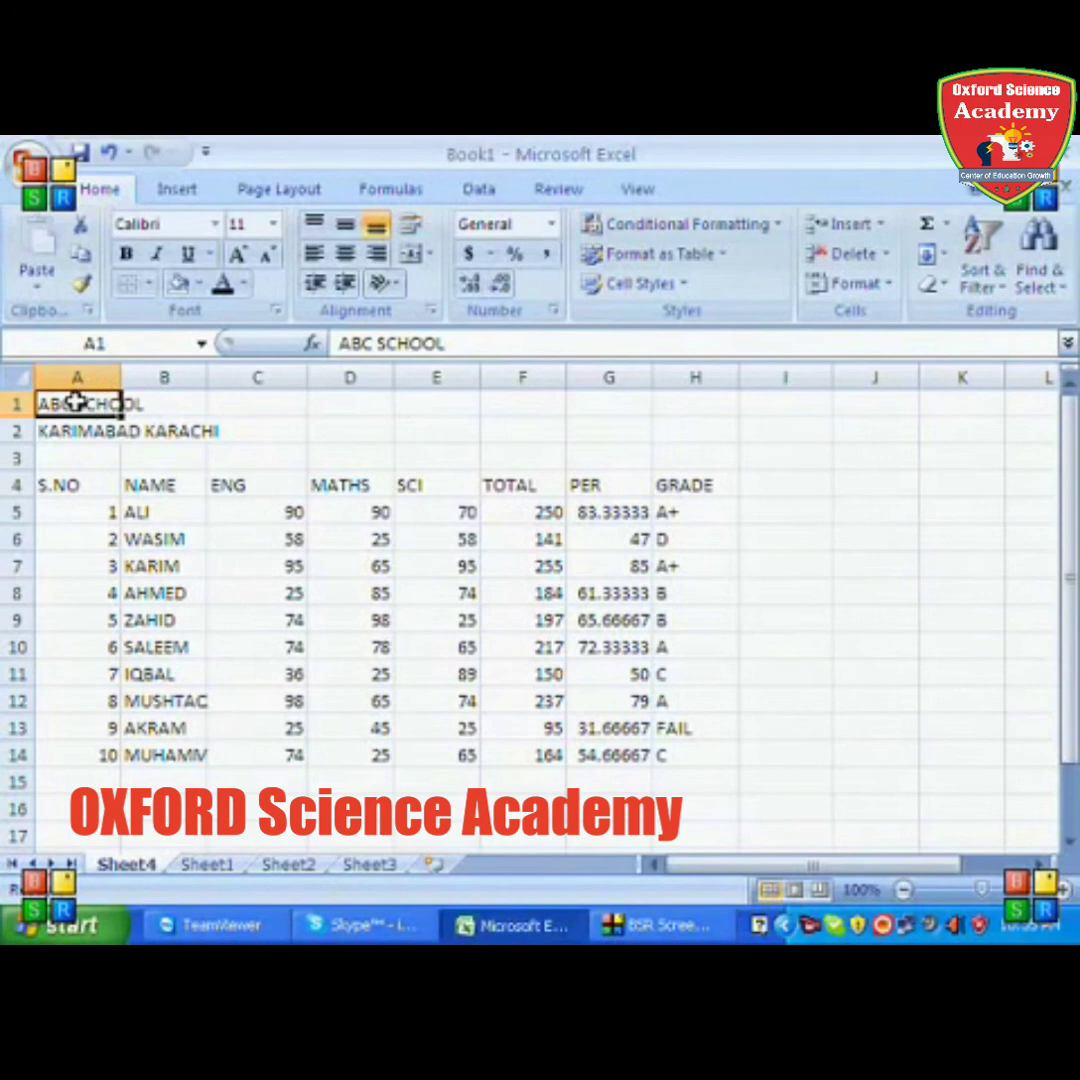
drag(74, 404, 588, 404)
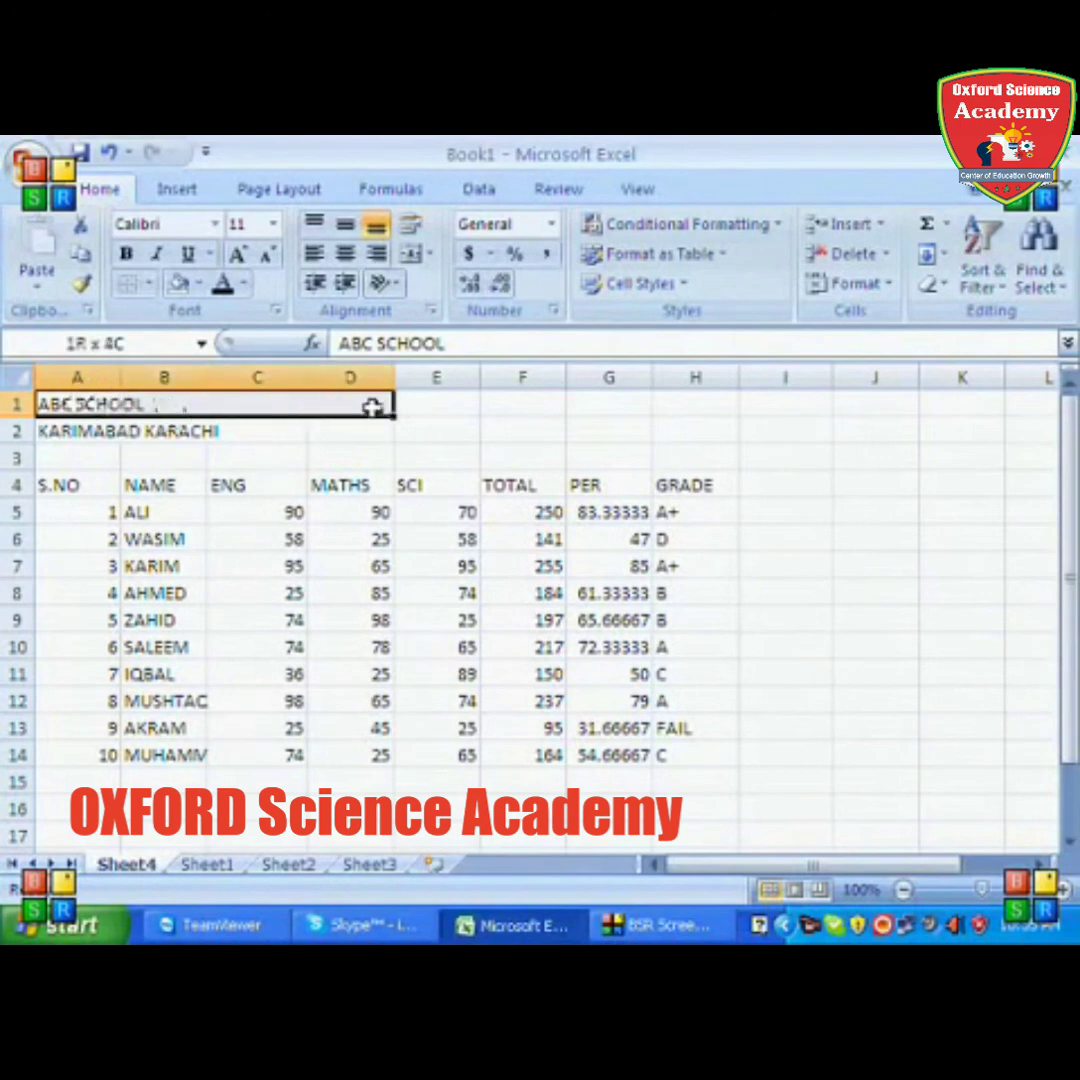
drag(588, 404, 660, 400)
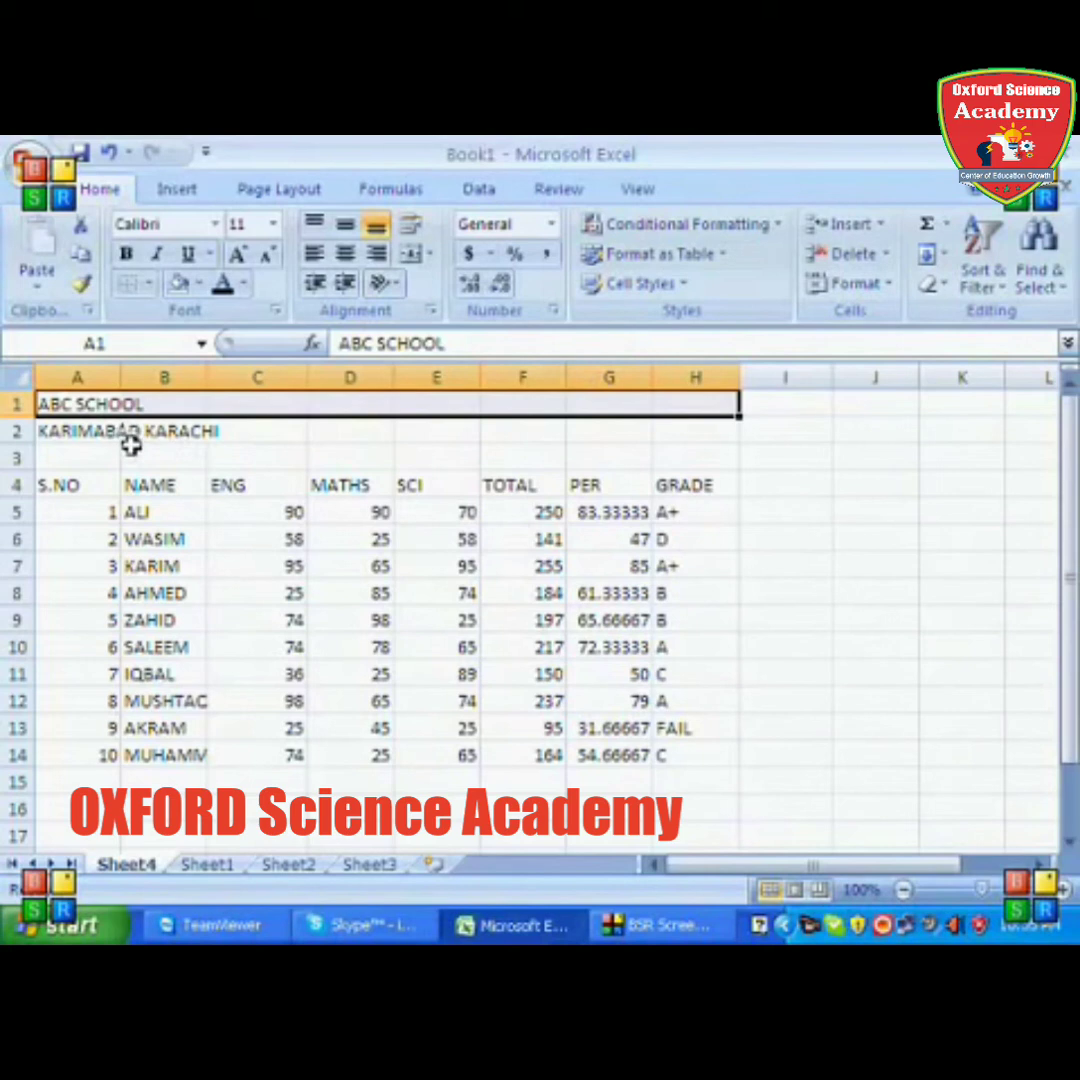
click(412, 258)
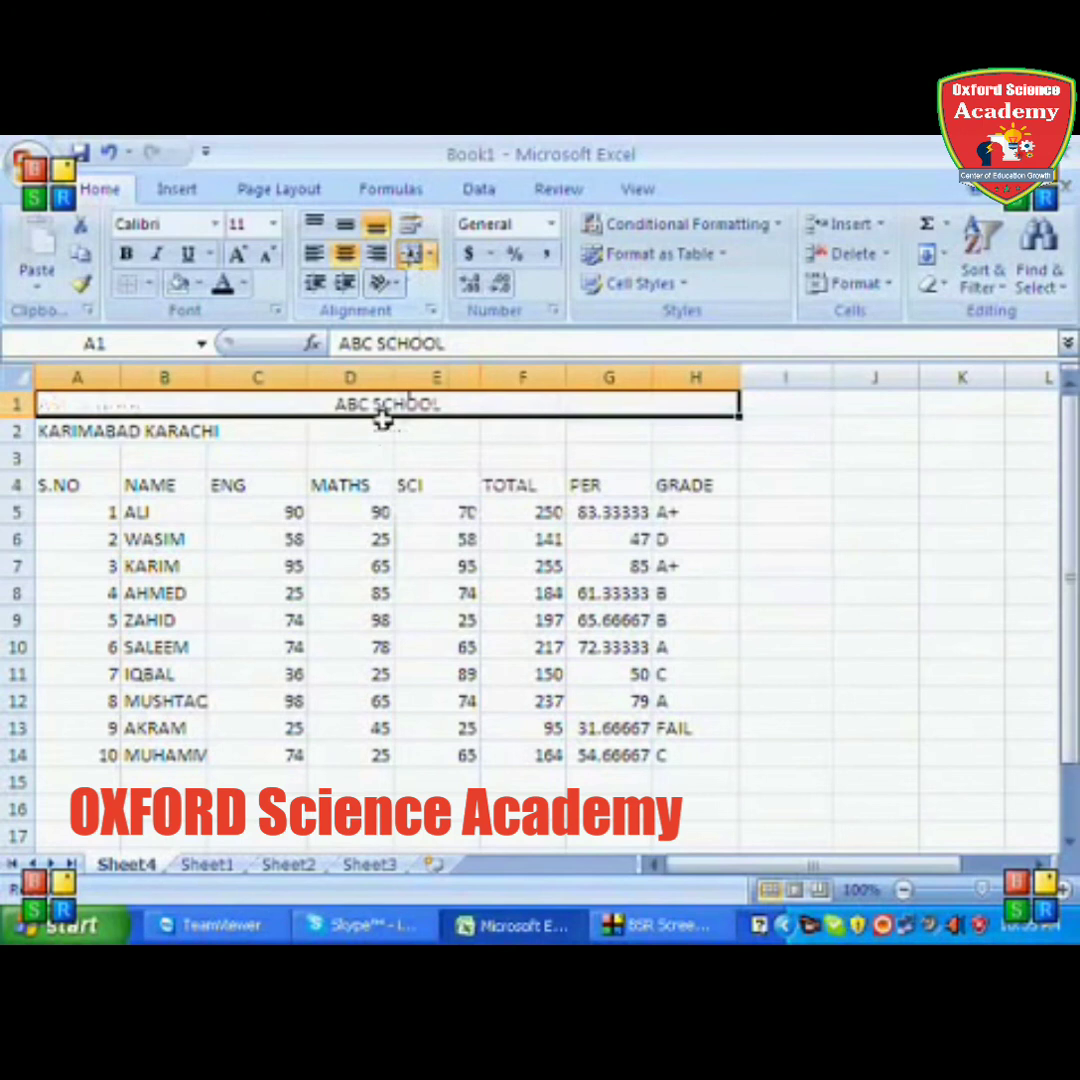
- Merge and center the KARIMABAD KARACHI title across A2:H2
mouse_move(100, 433)
mouse_down()
mouse_move(452, 443)
mouse_move(622, 432)
mouse_up()
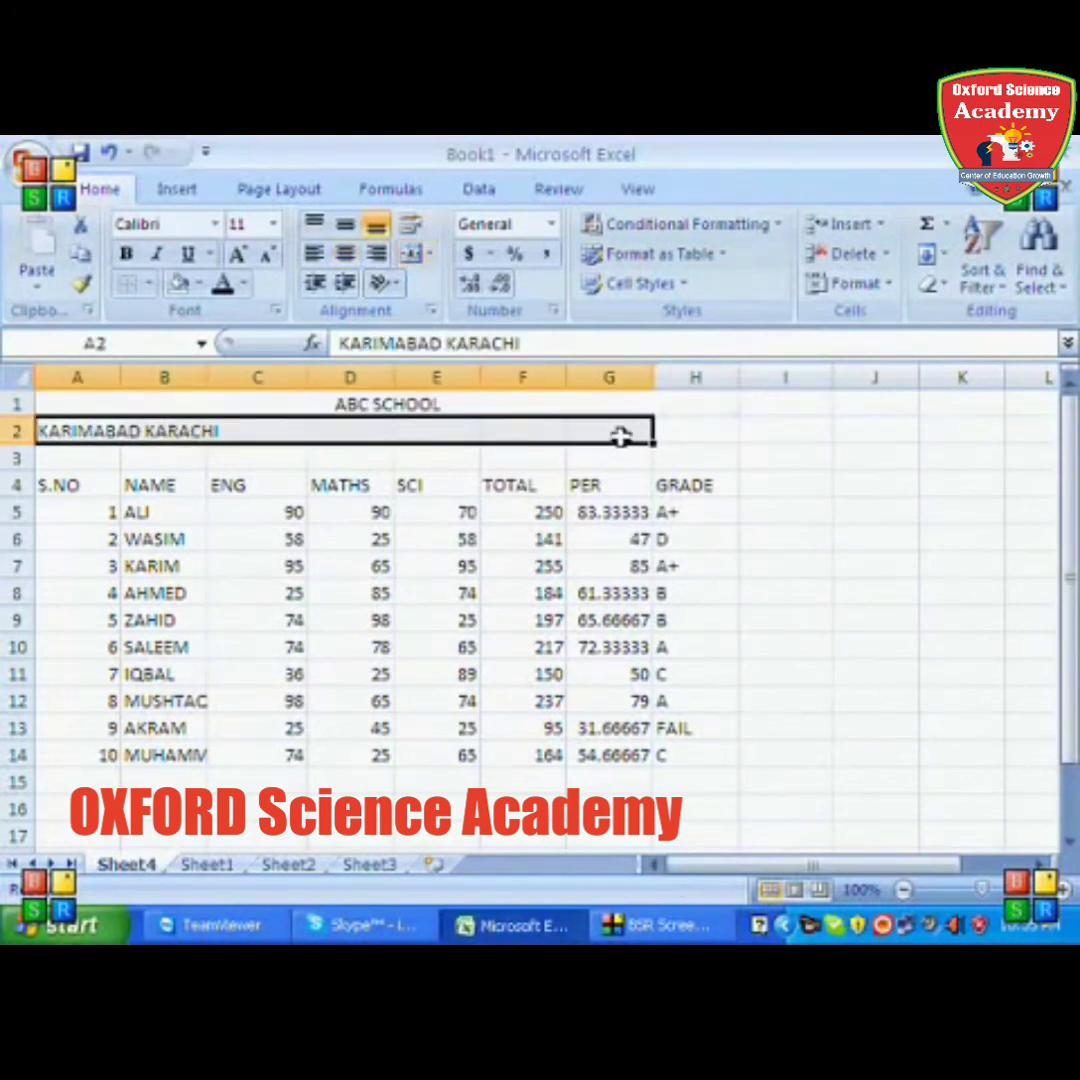
shift+click(706, 434)
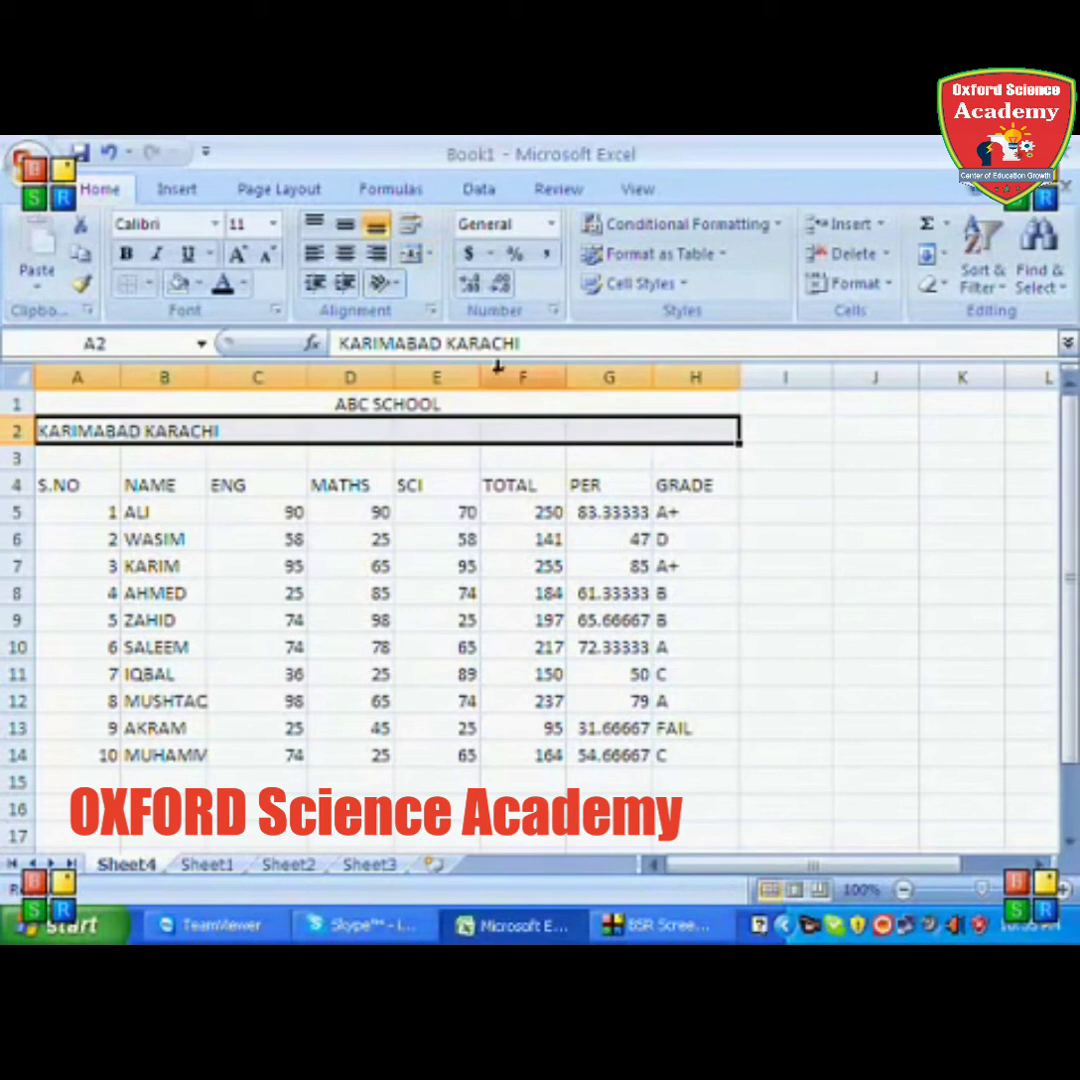
click(411, 256)
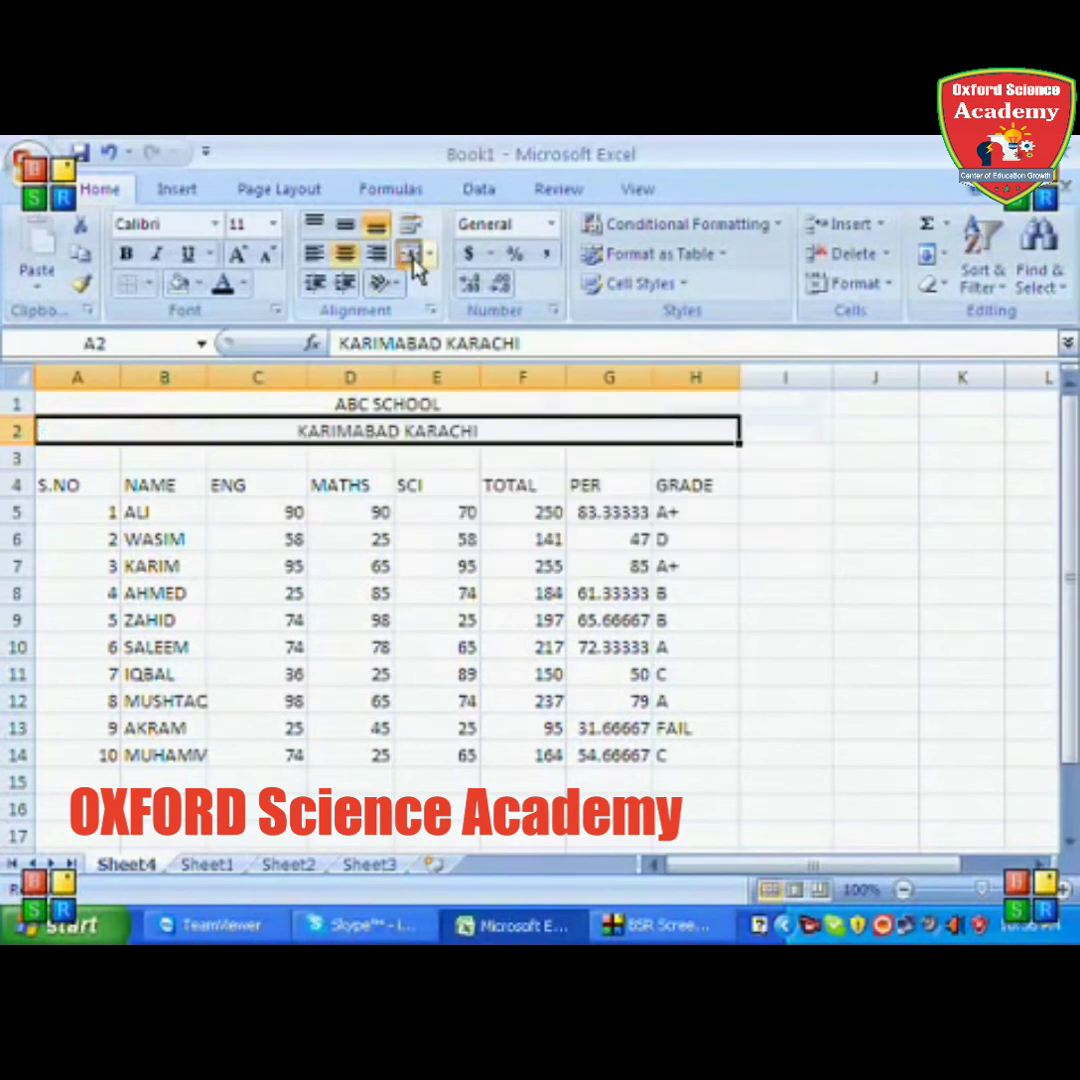
drag(398, 403, 395, 428)
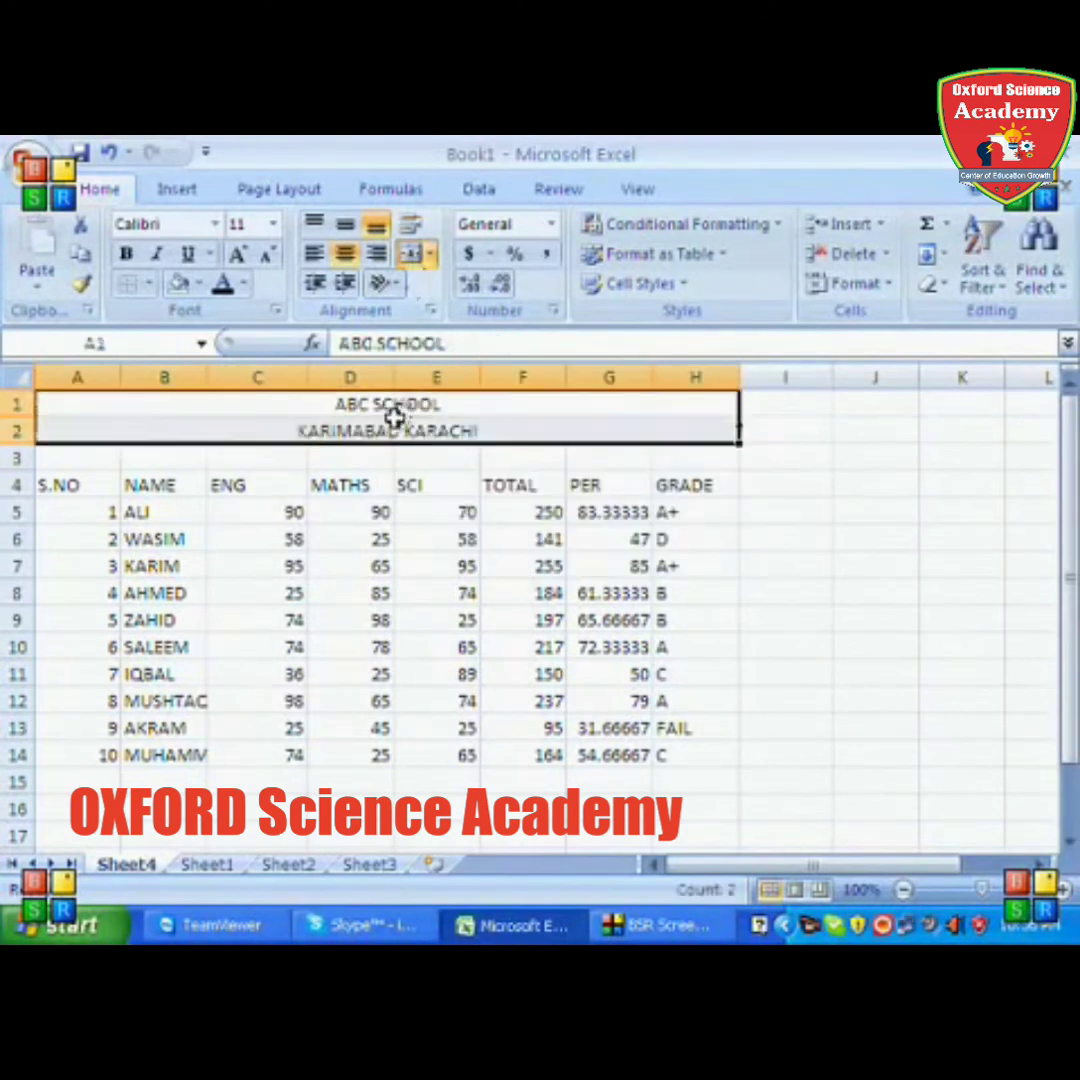
mouse_move(85, 487)
mouse_down()
mouse_move(580, 655)
mouse_move(690, 755)
mouse_up()
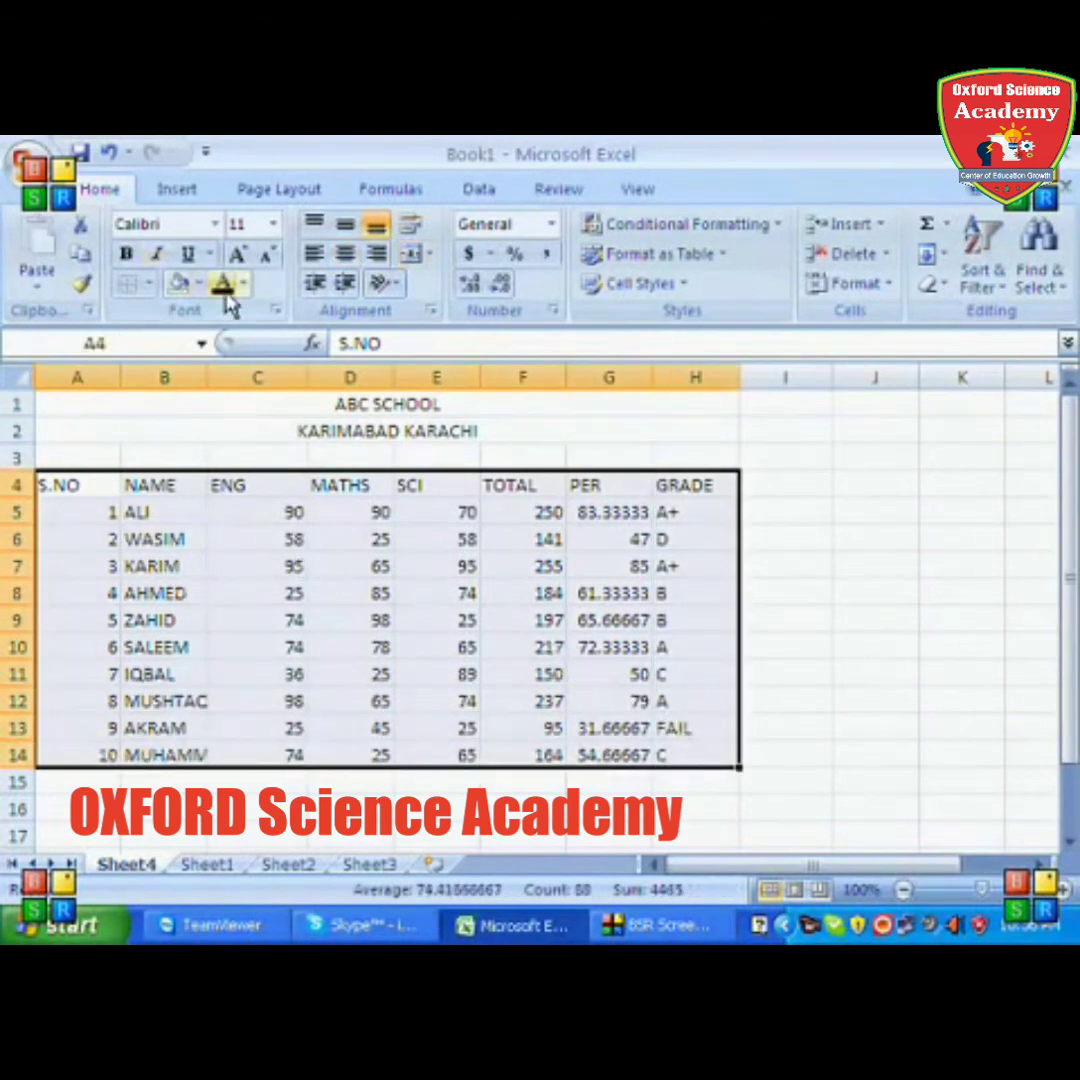
- Apply All Borders and then Outside Borders to the result table A4:H14
click(147, 284)
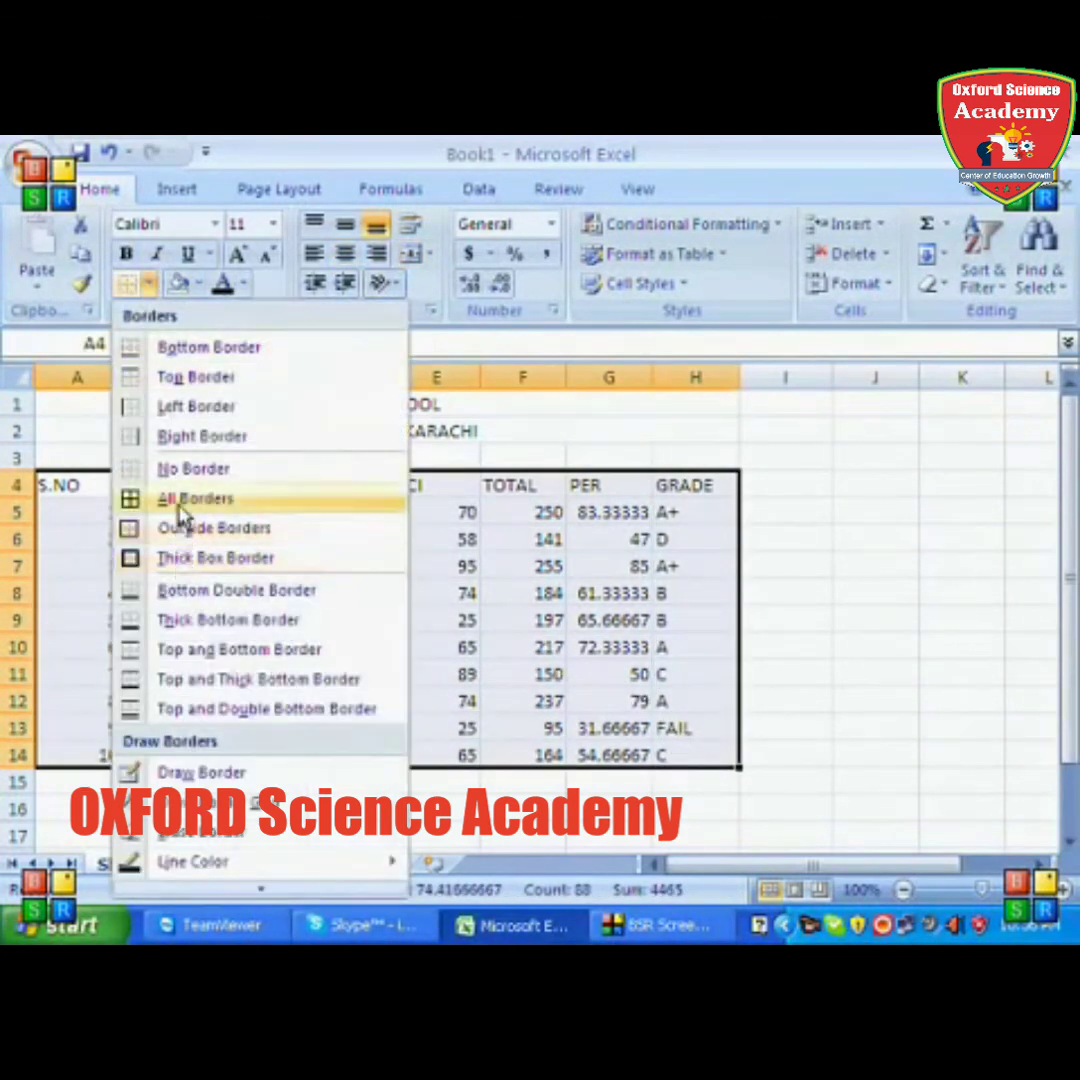
click(172, 497)
click(148, 284)
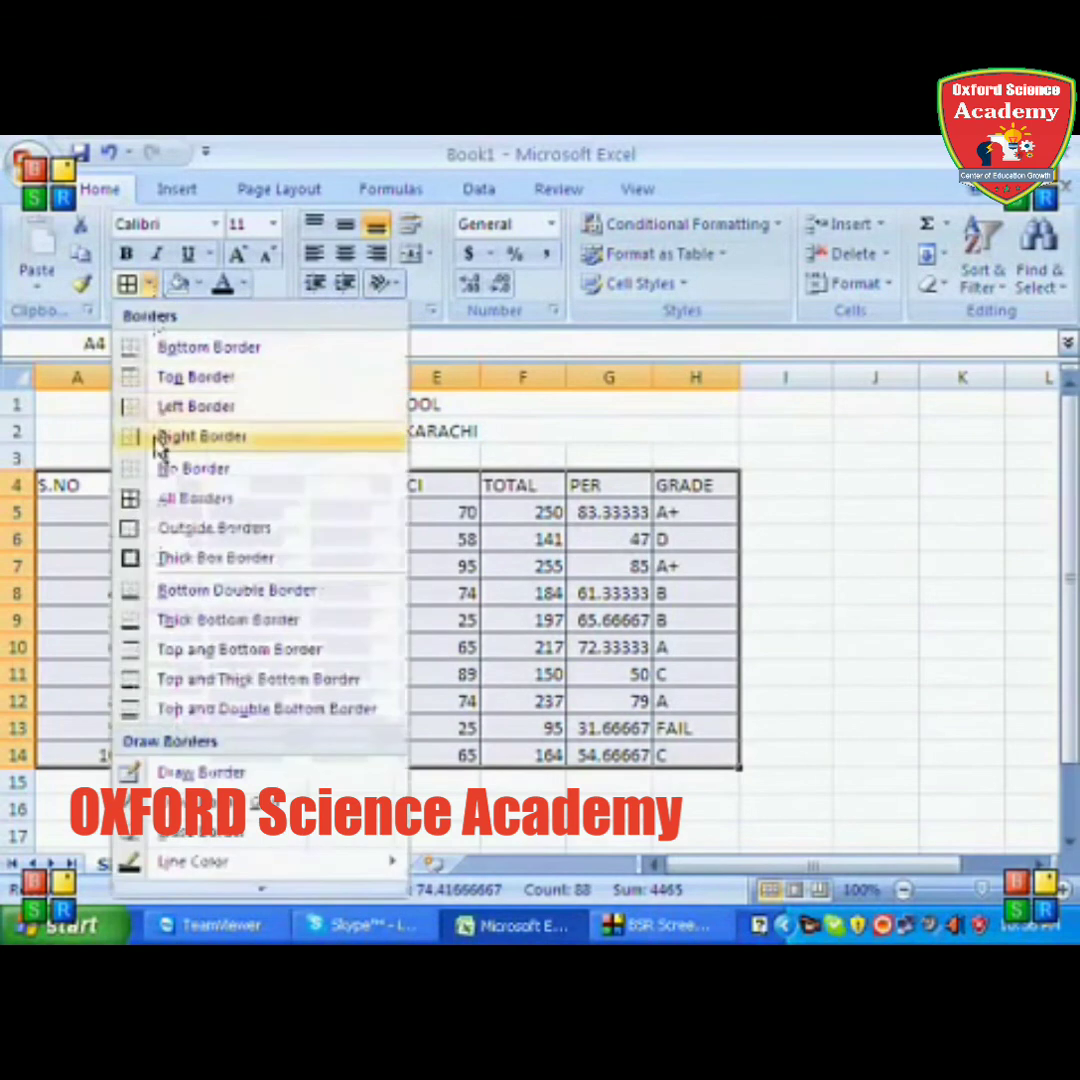
click(166, 540)
click(219, 522)
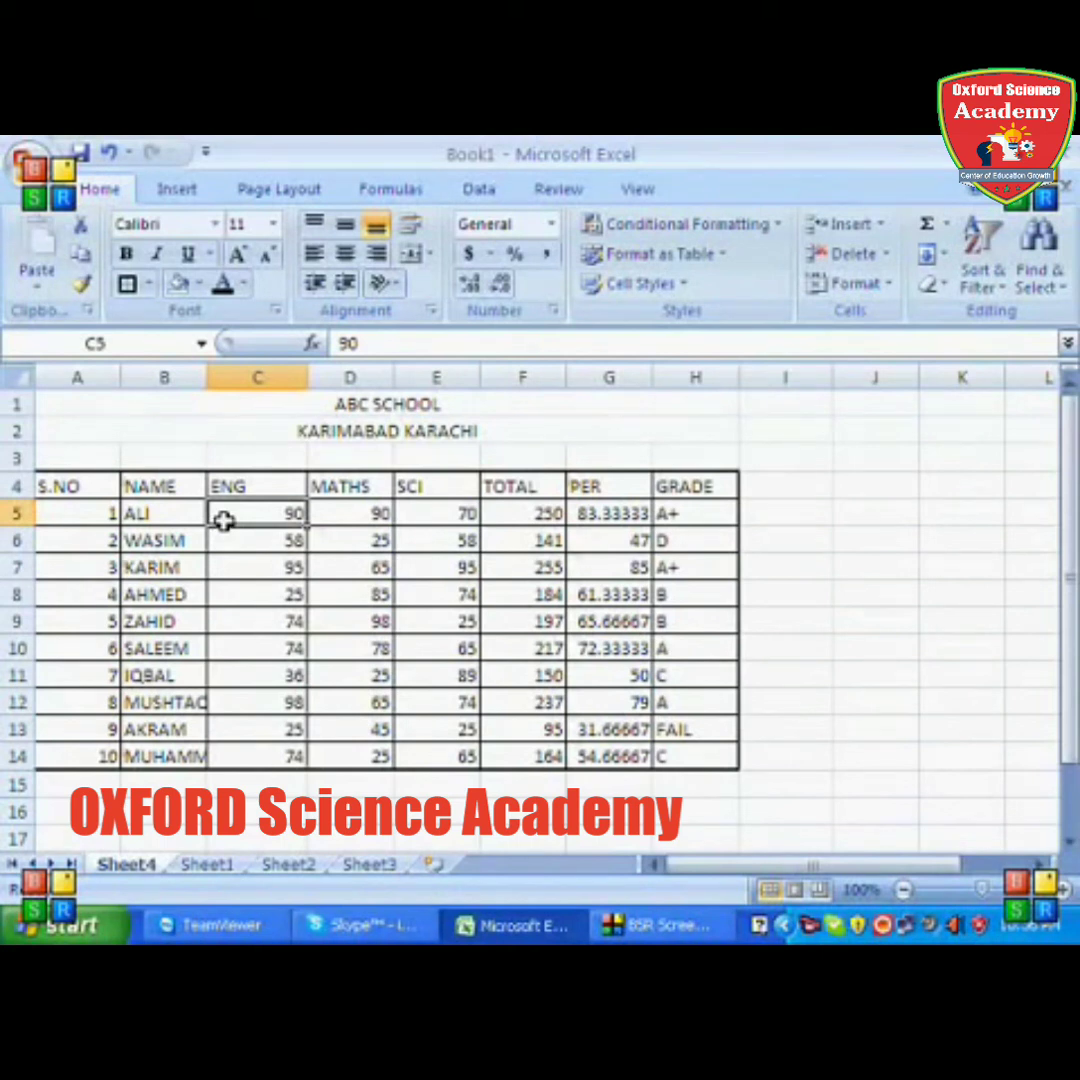
- Switch from Excel to the BSR Screen Recorder window with Alt+Tab
key(alt+Tab)
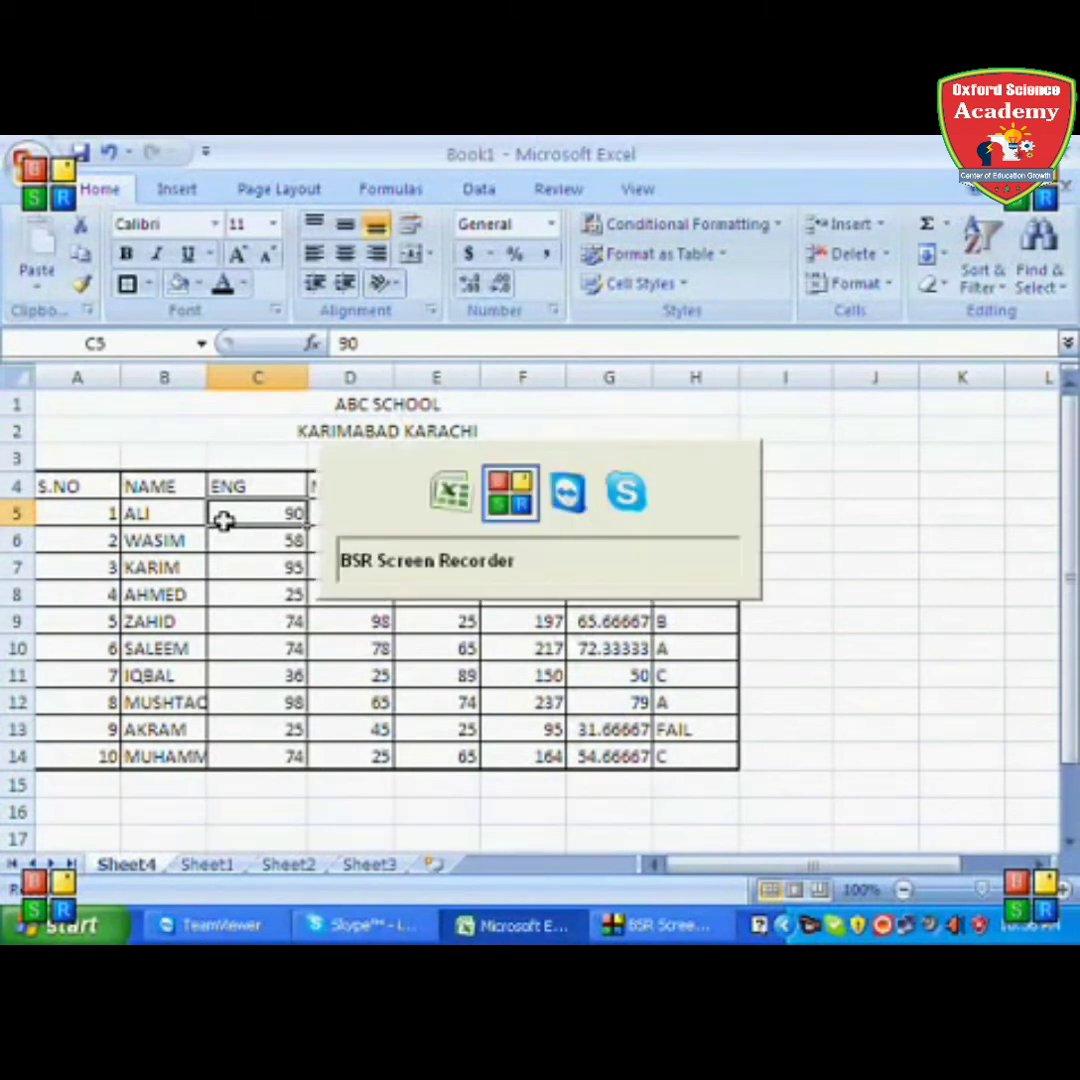